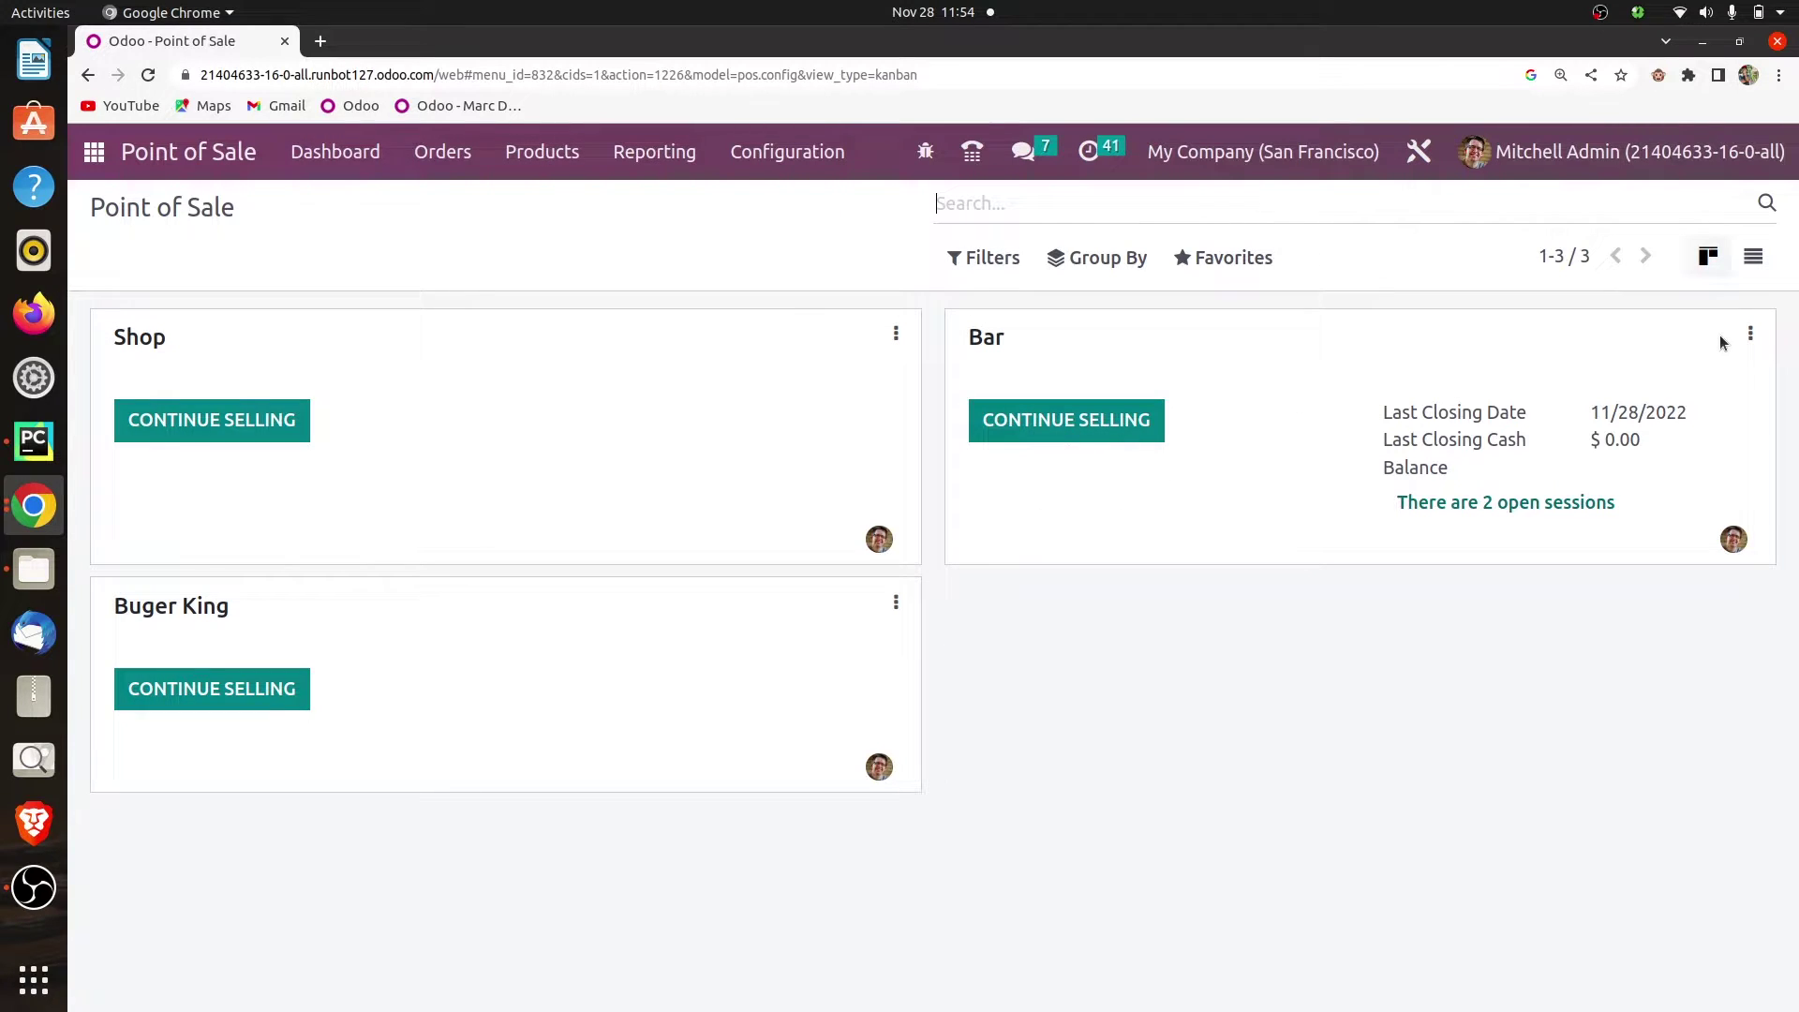
Close the Bar session from its settings and post the cash difference as a profit/loss entry.
left_click(1750, 334)
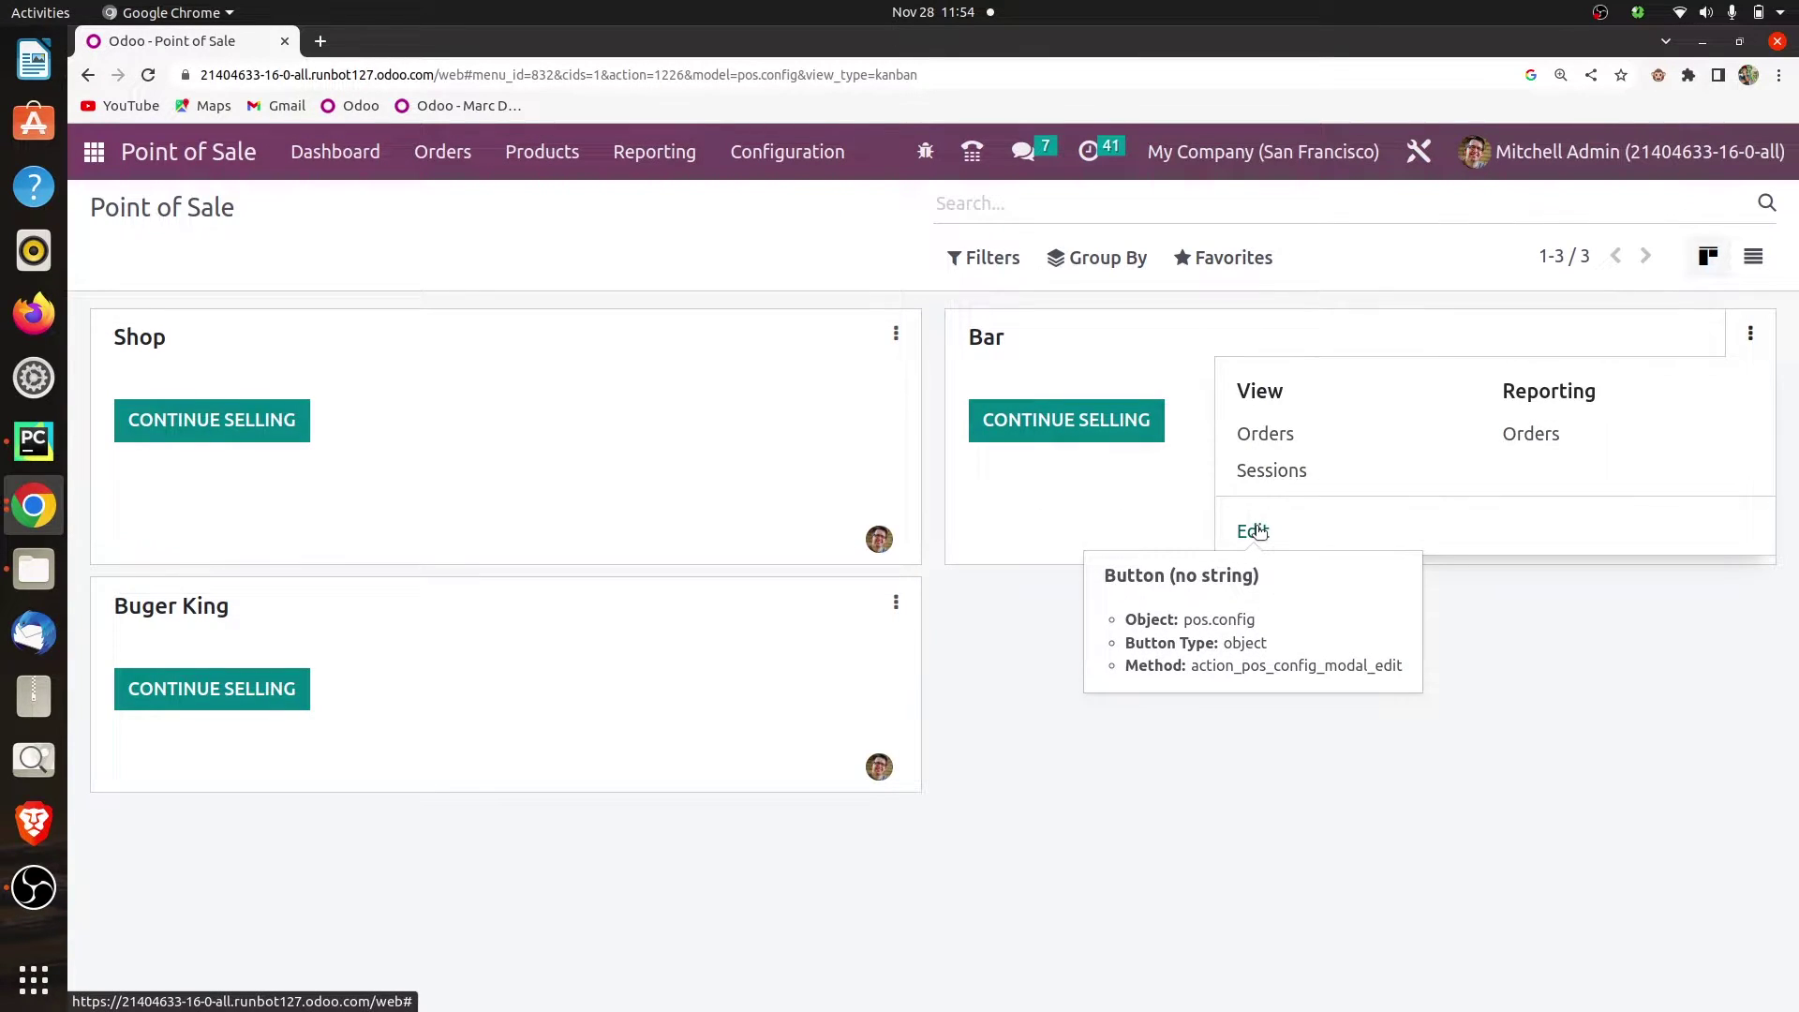
left_click(1257, 531)
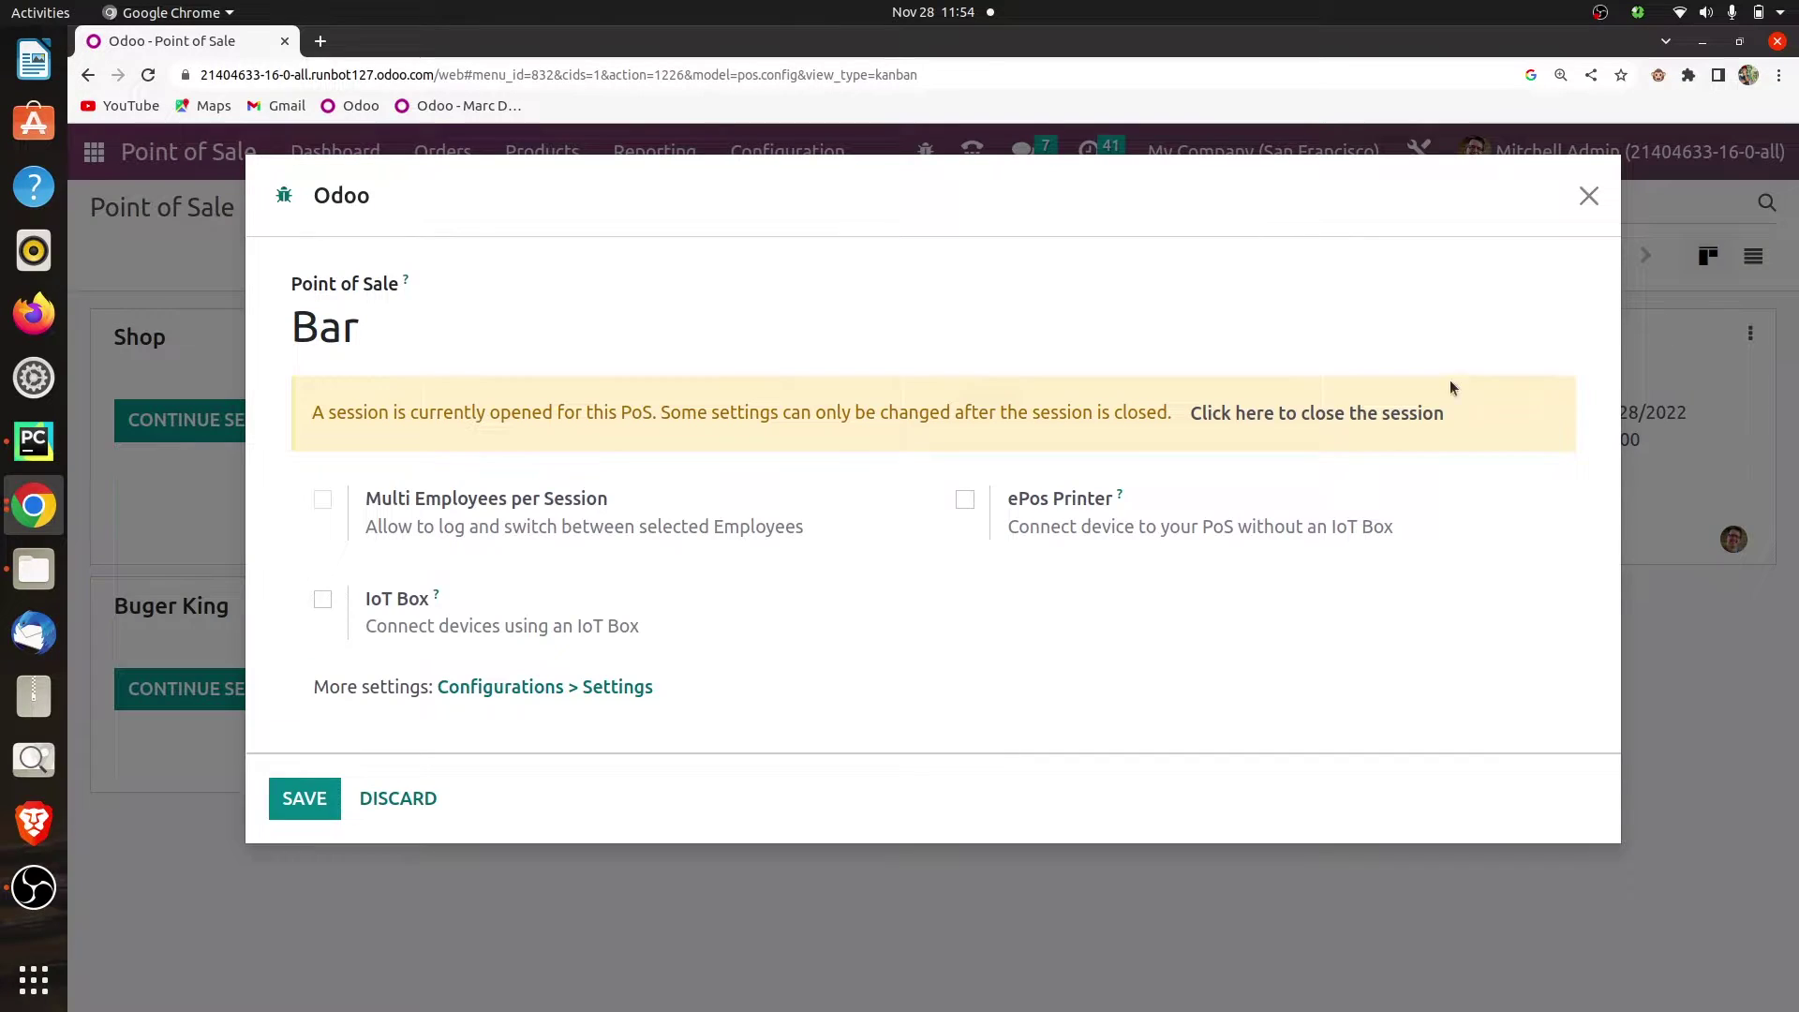
left_click(1337, 409)
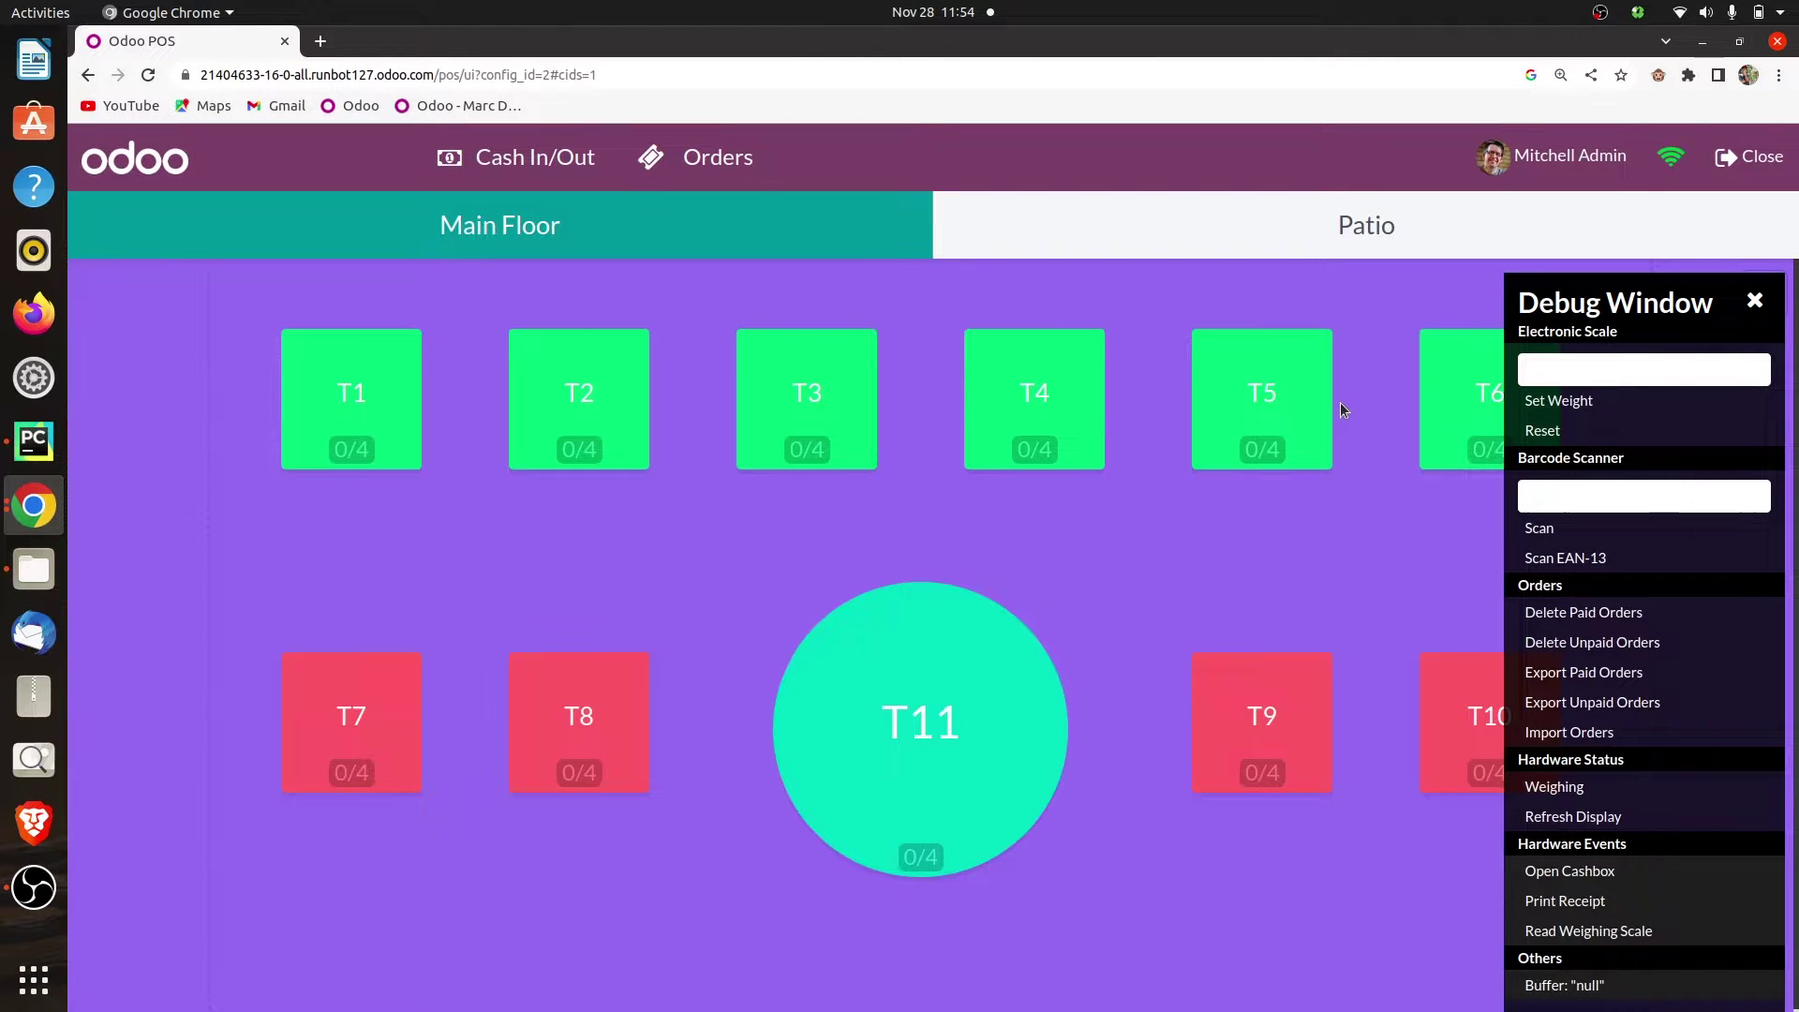
left_click(1736, 167)
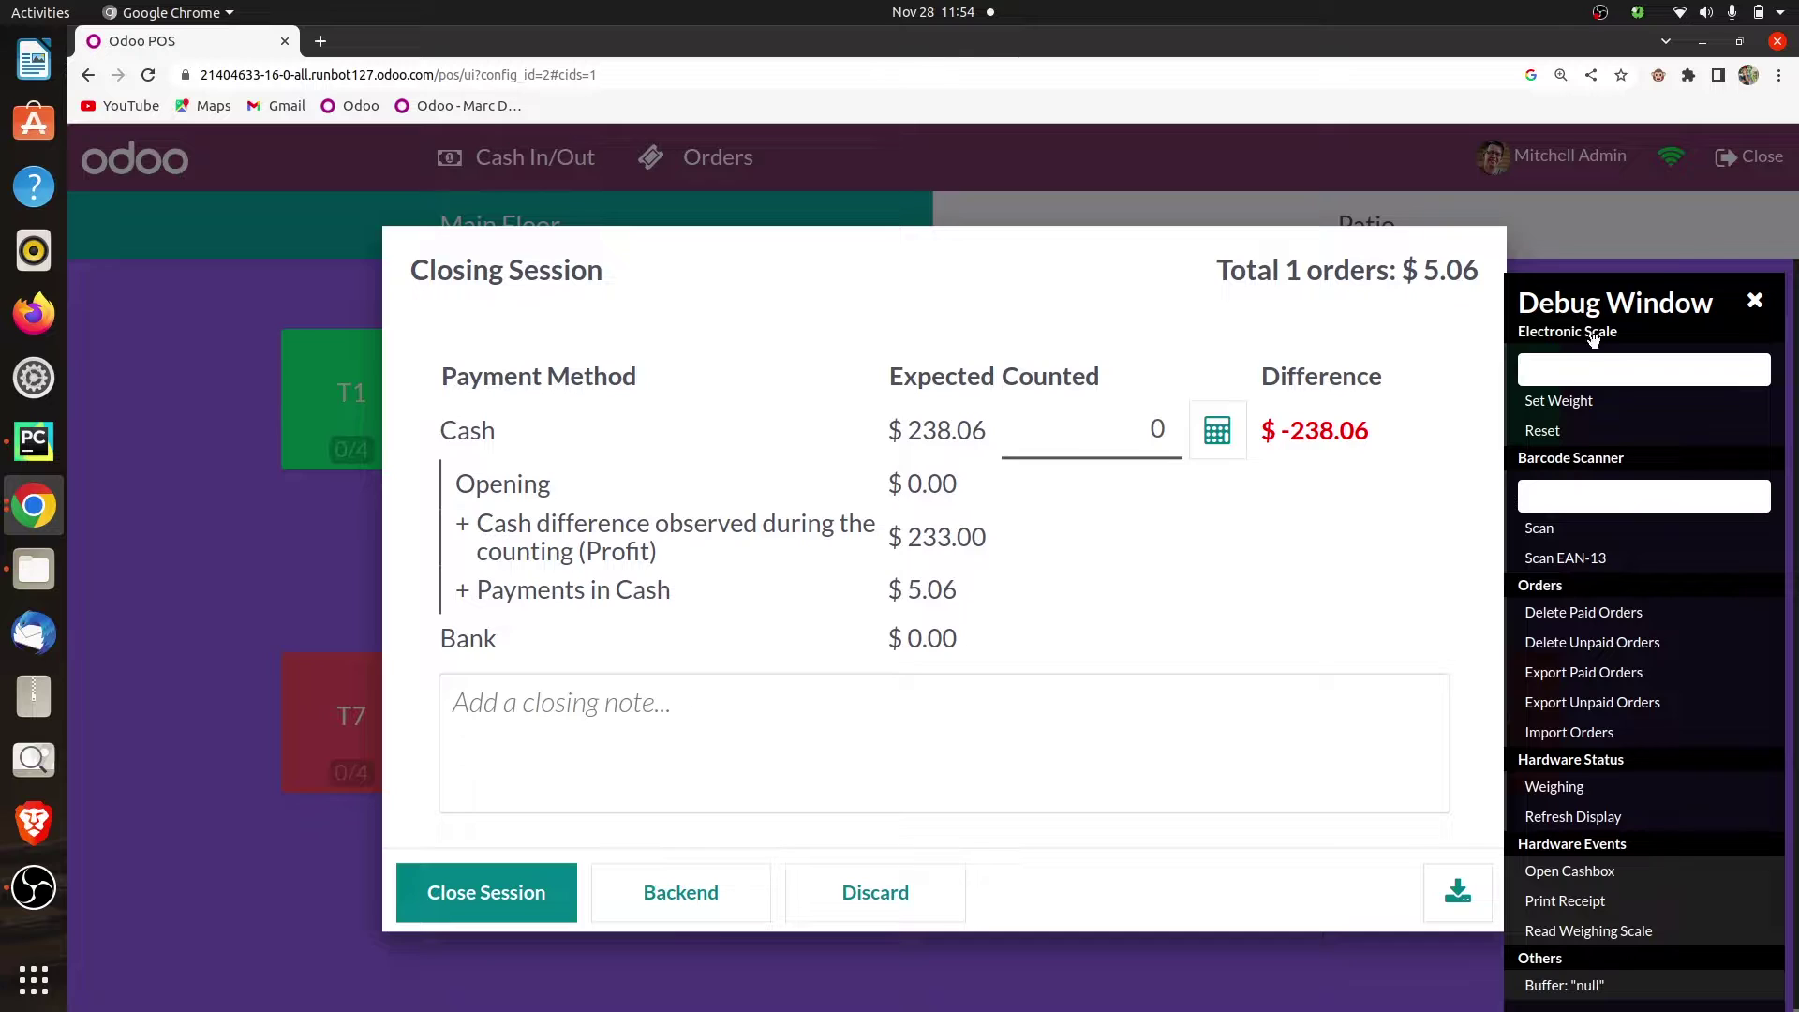
left_click(524, 905)
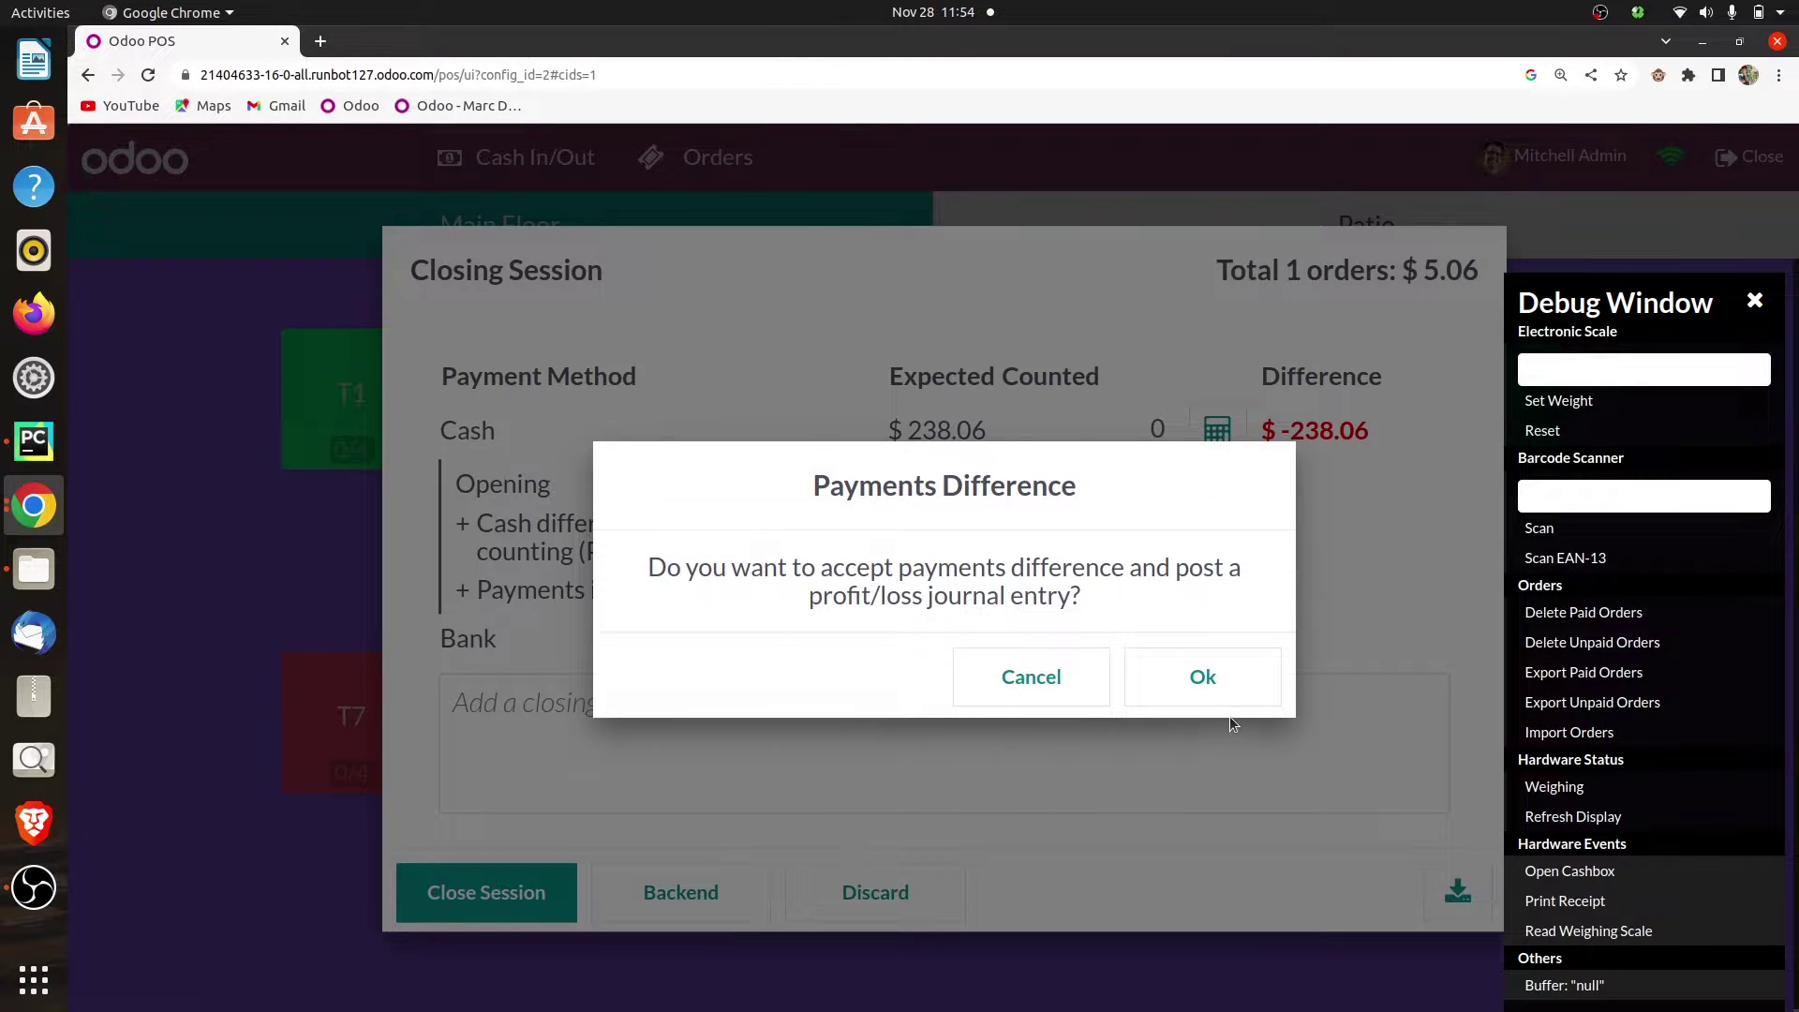
left_click(1204, 677)
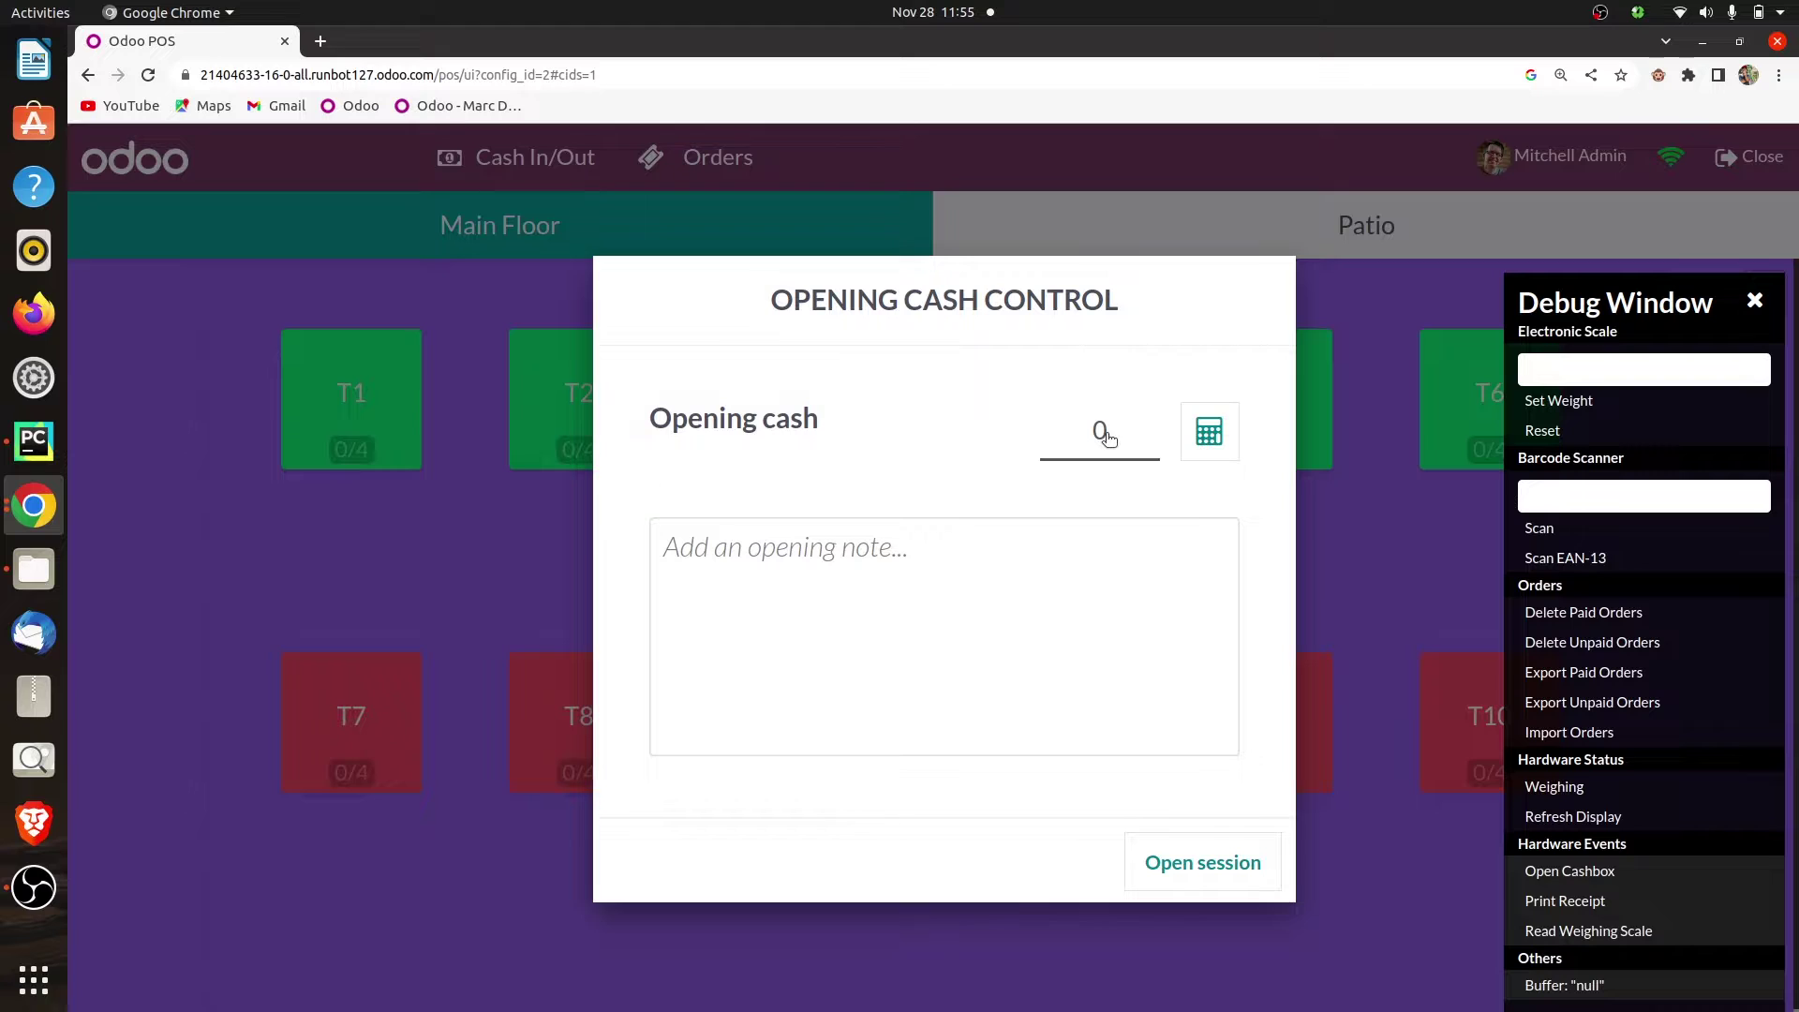
Open the new Bar session with 111 as the opening cash.
left_click(1106, 434)
key("BackSpace")
type("111")
left_click(1195, 865)
Add two Waters to table T1's order, then turn Wi‑Fi off.
left_click(412, 421)
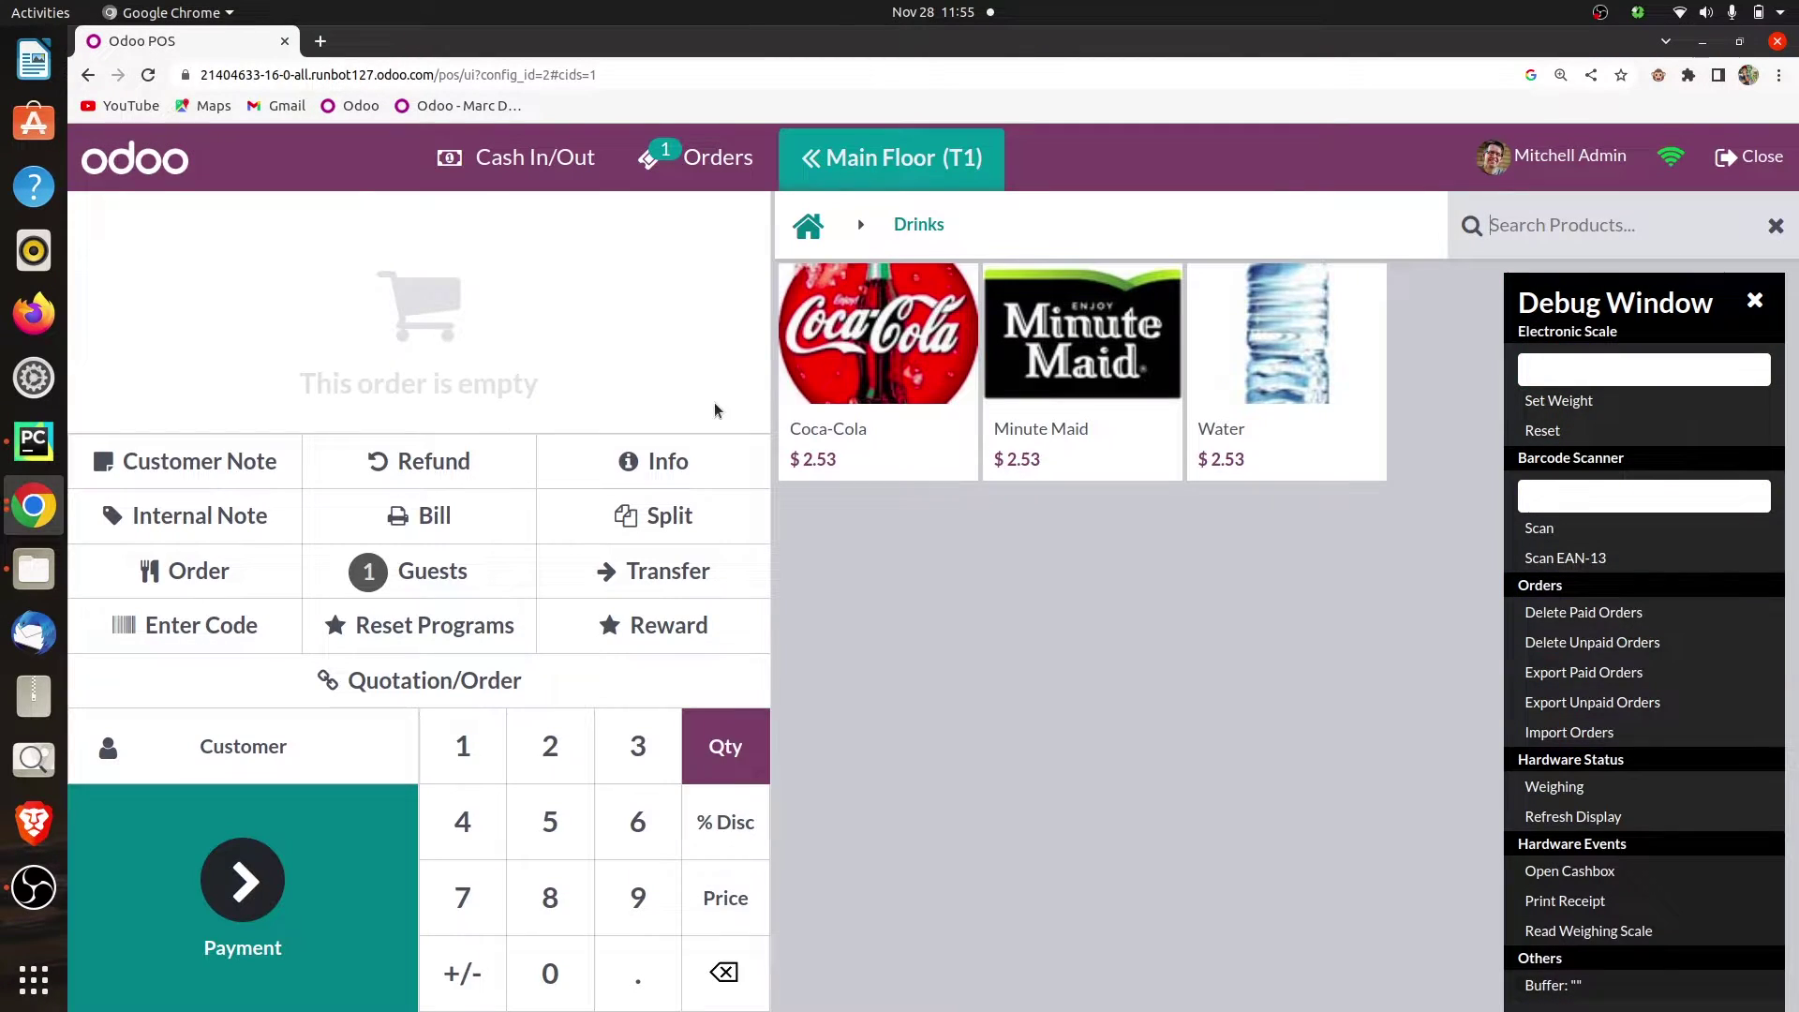
left_click(1276, 375)
left_click(1276, 375)
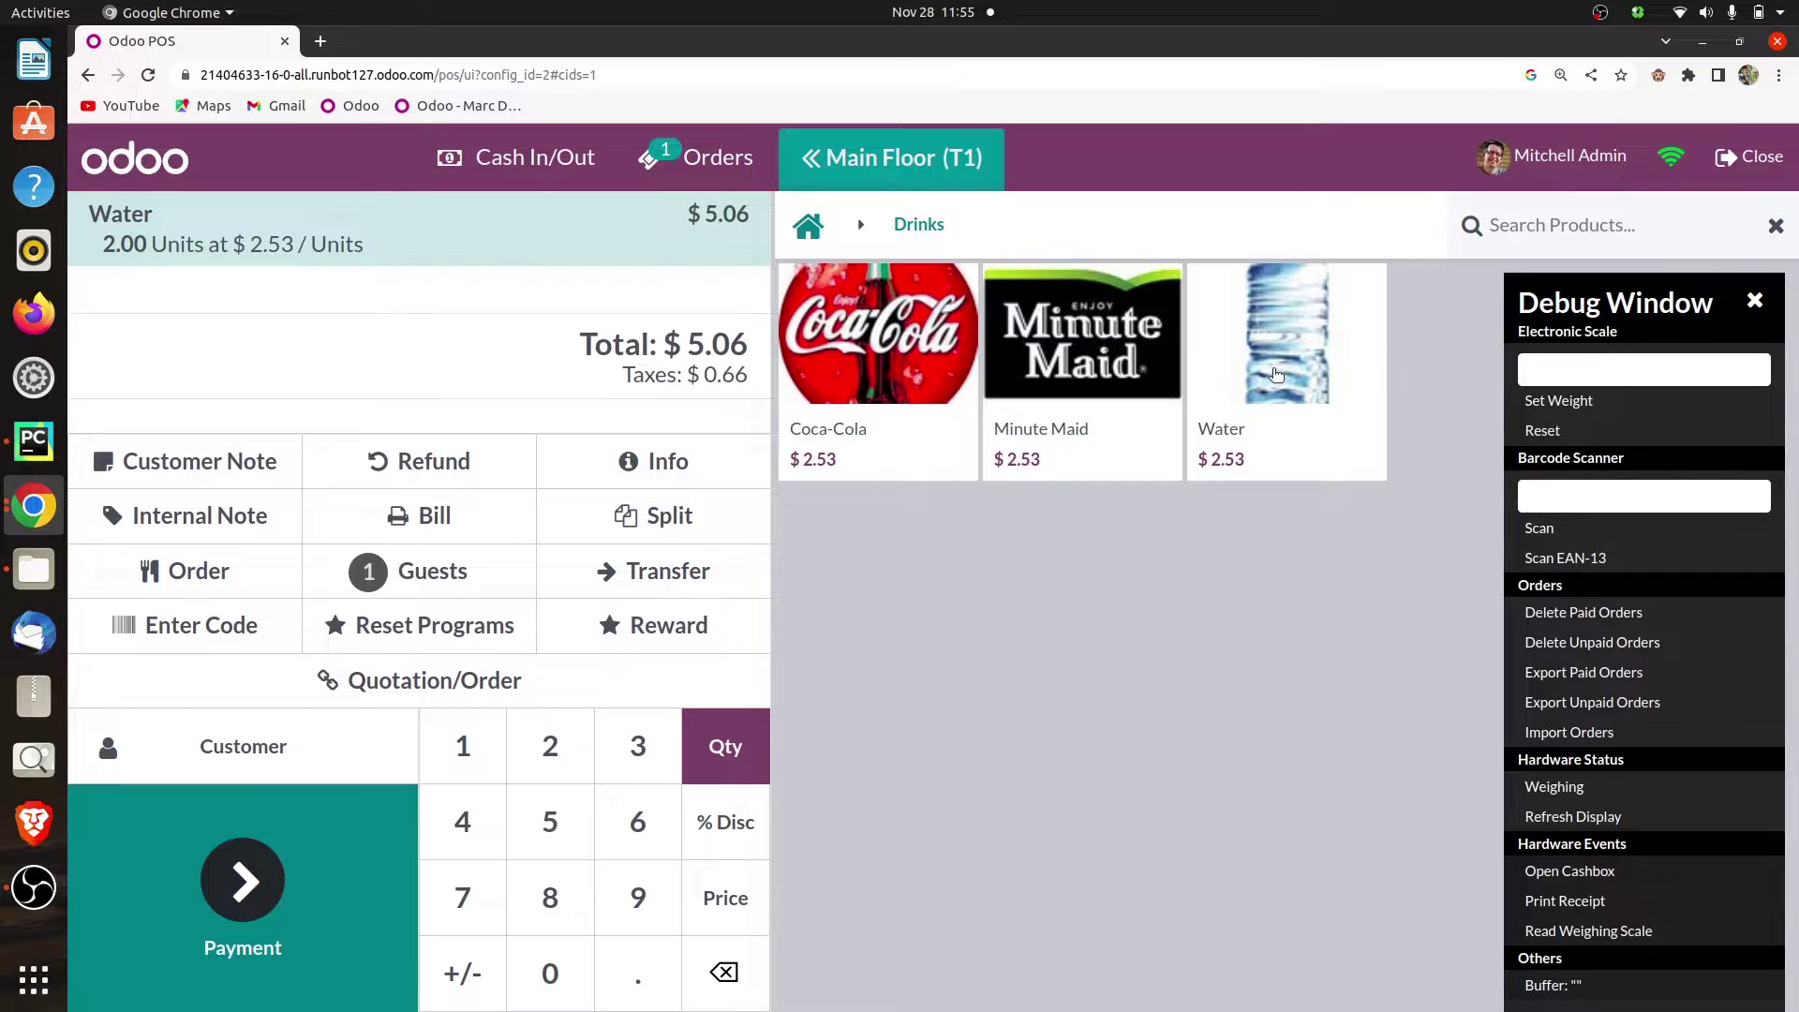
left_click(1778, 13)
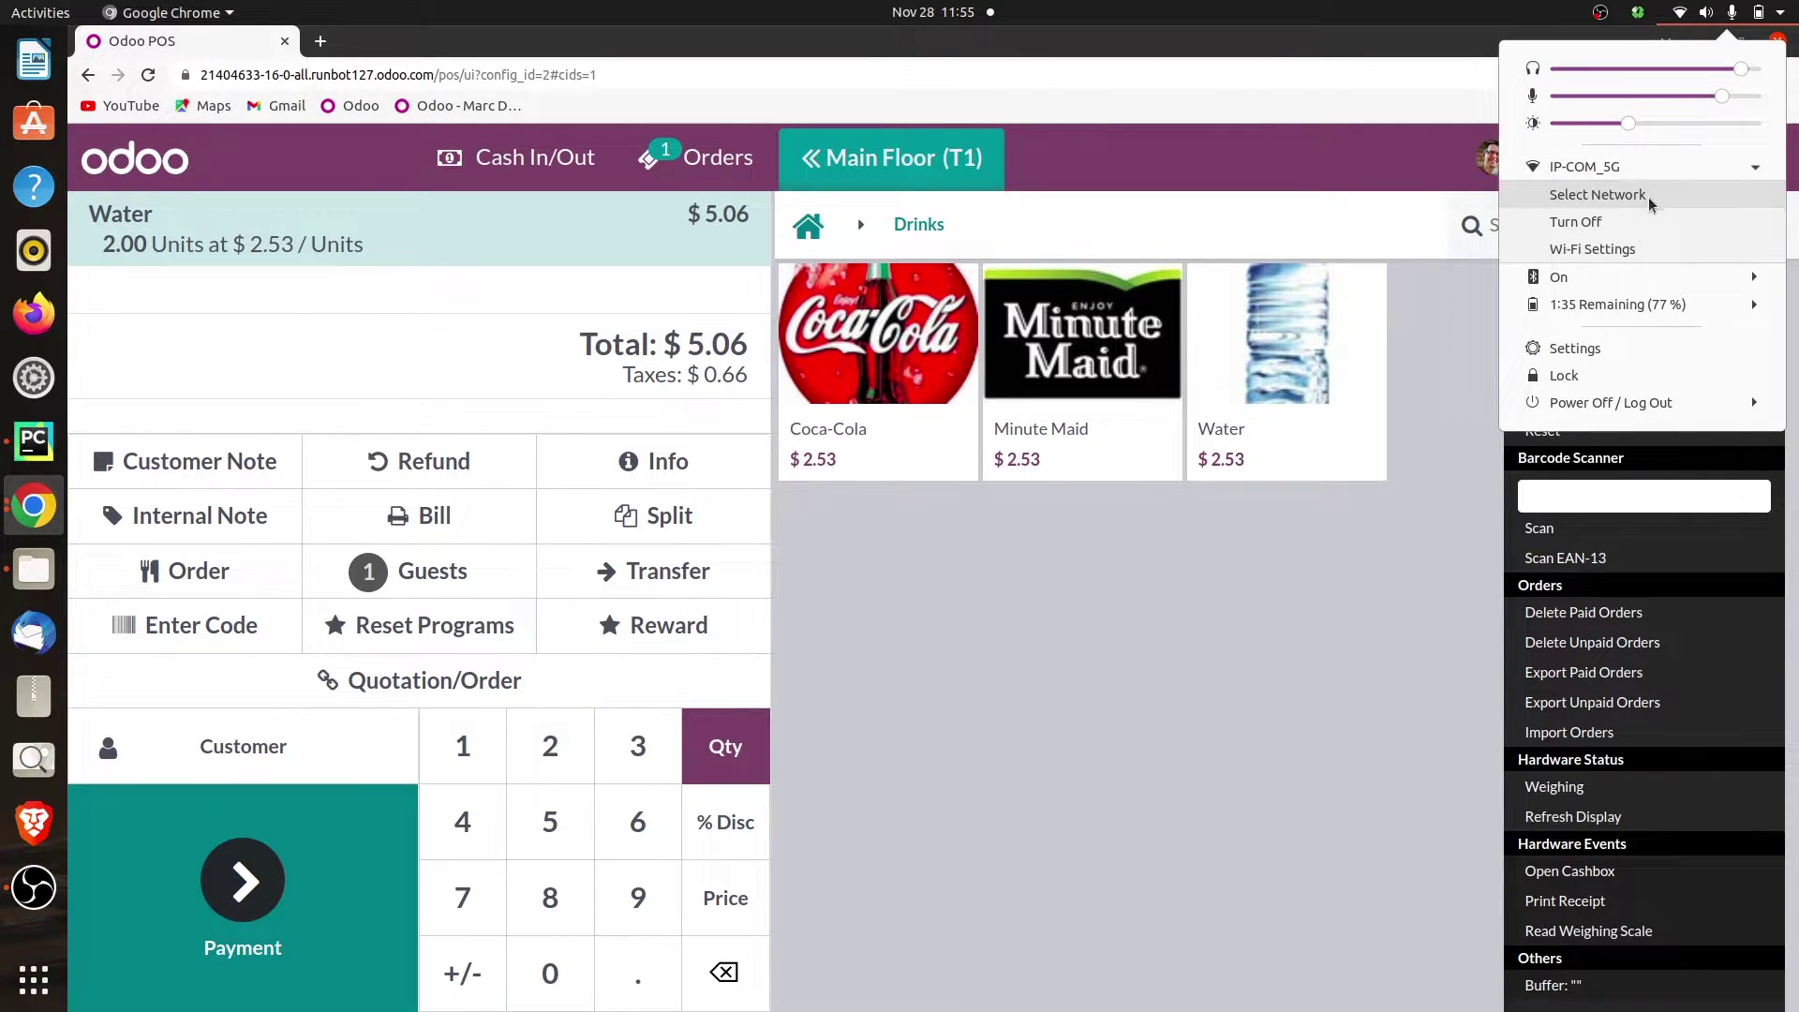
left_click(1593, 222)
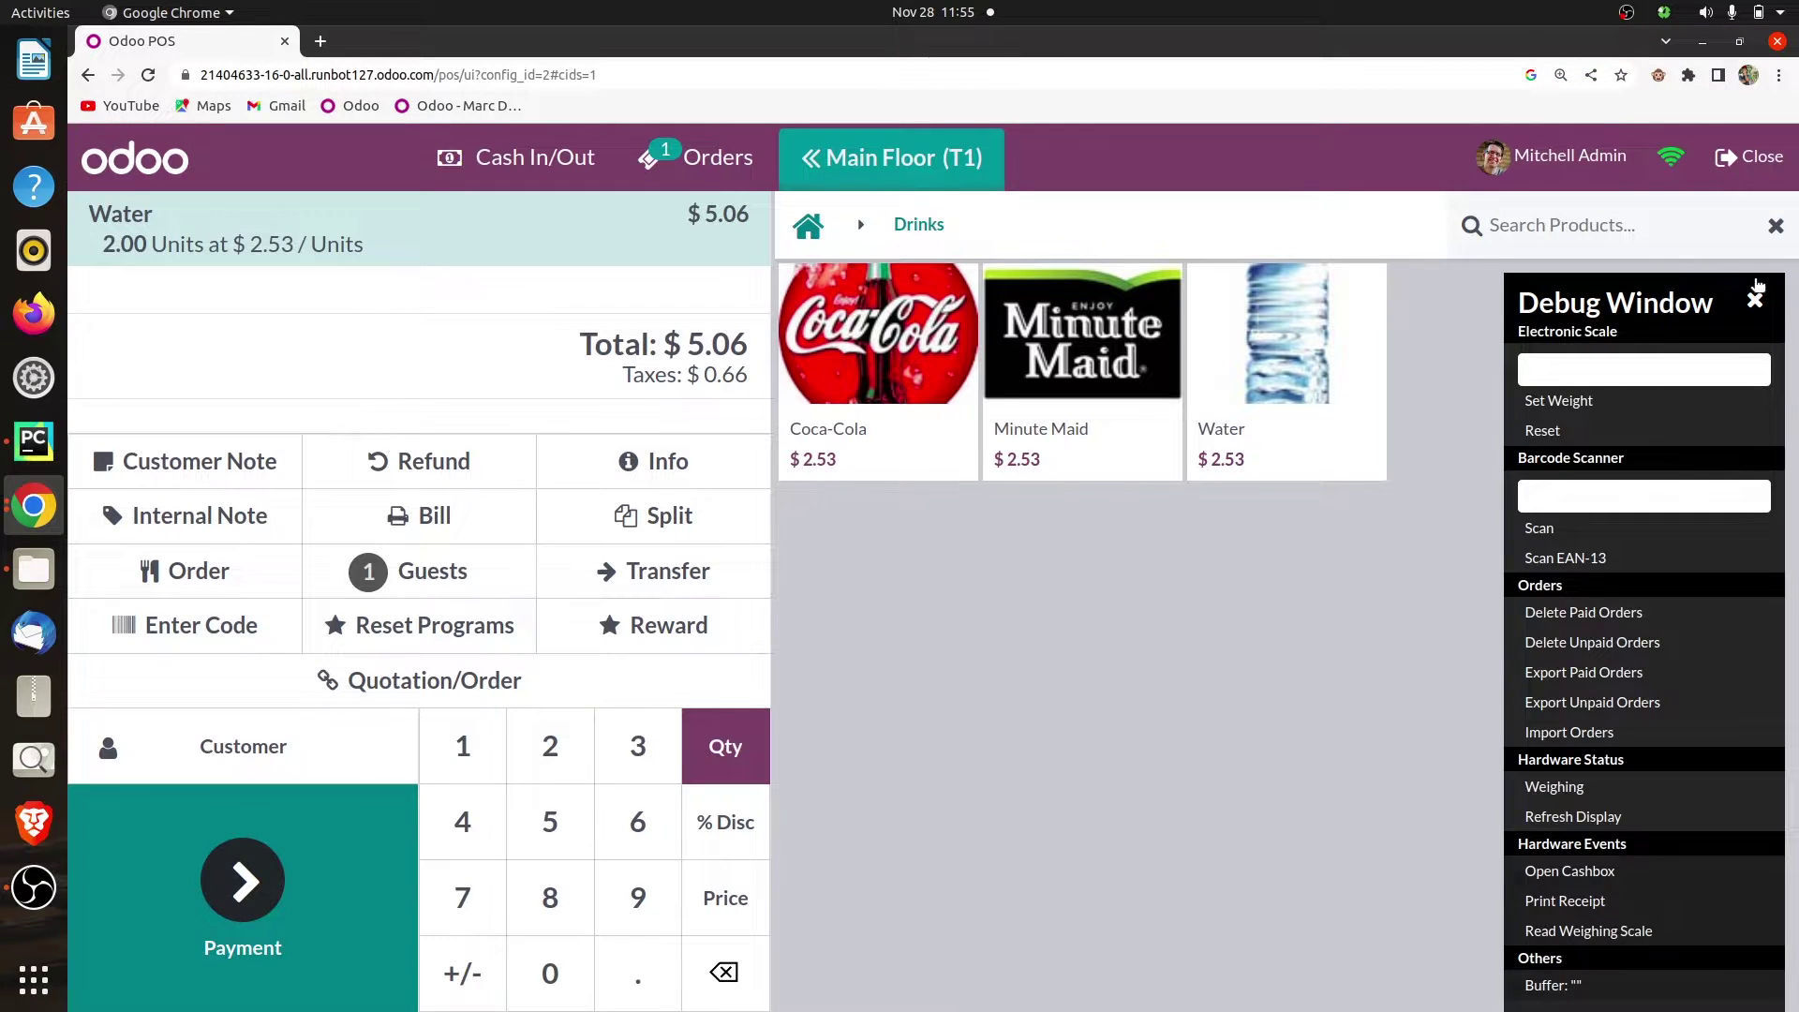
Close the debug panel and enter the full $5.06 payment in cash.
left_click(1755, 301)
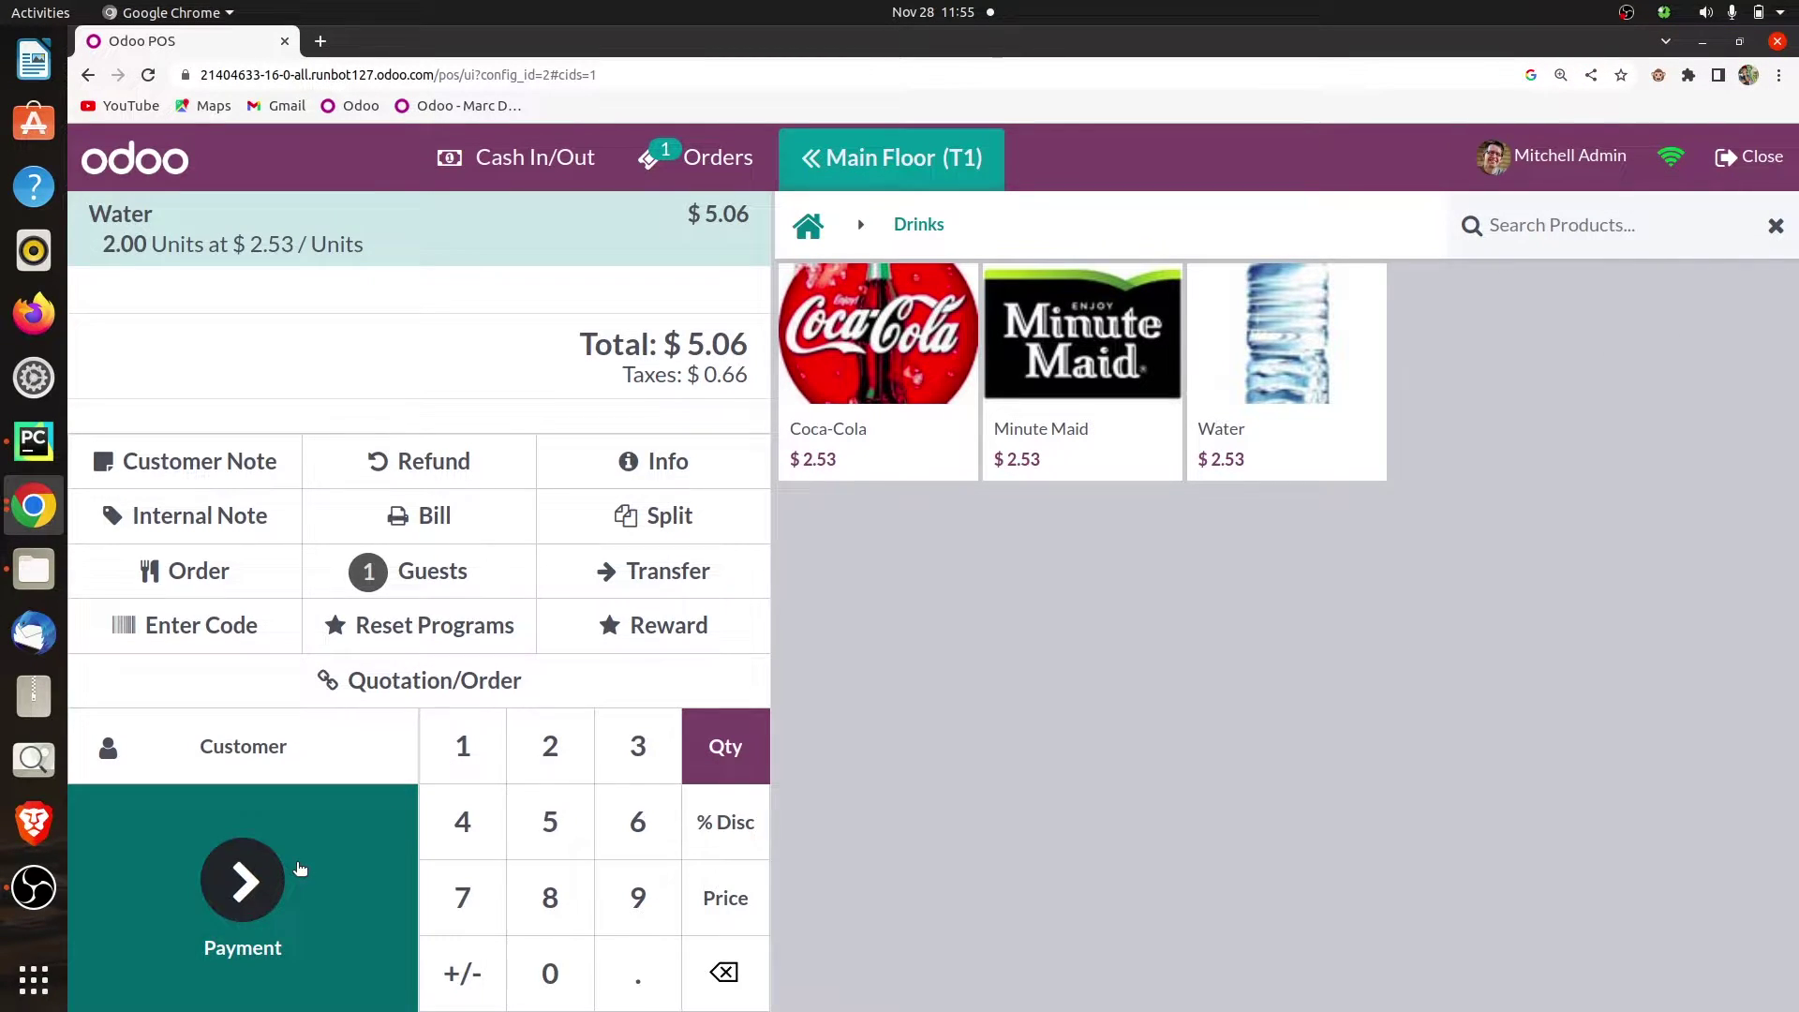
left_click(300, 869)
left_click(361, 349)
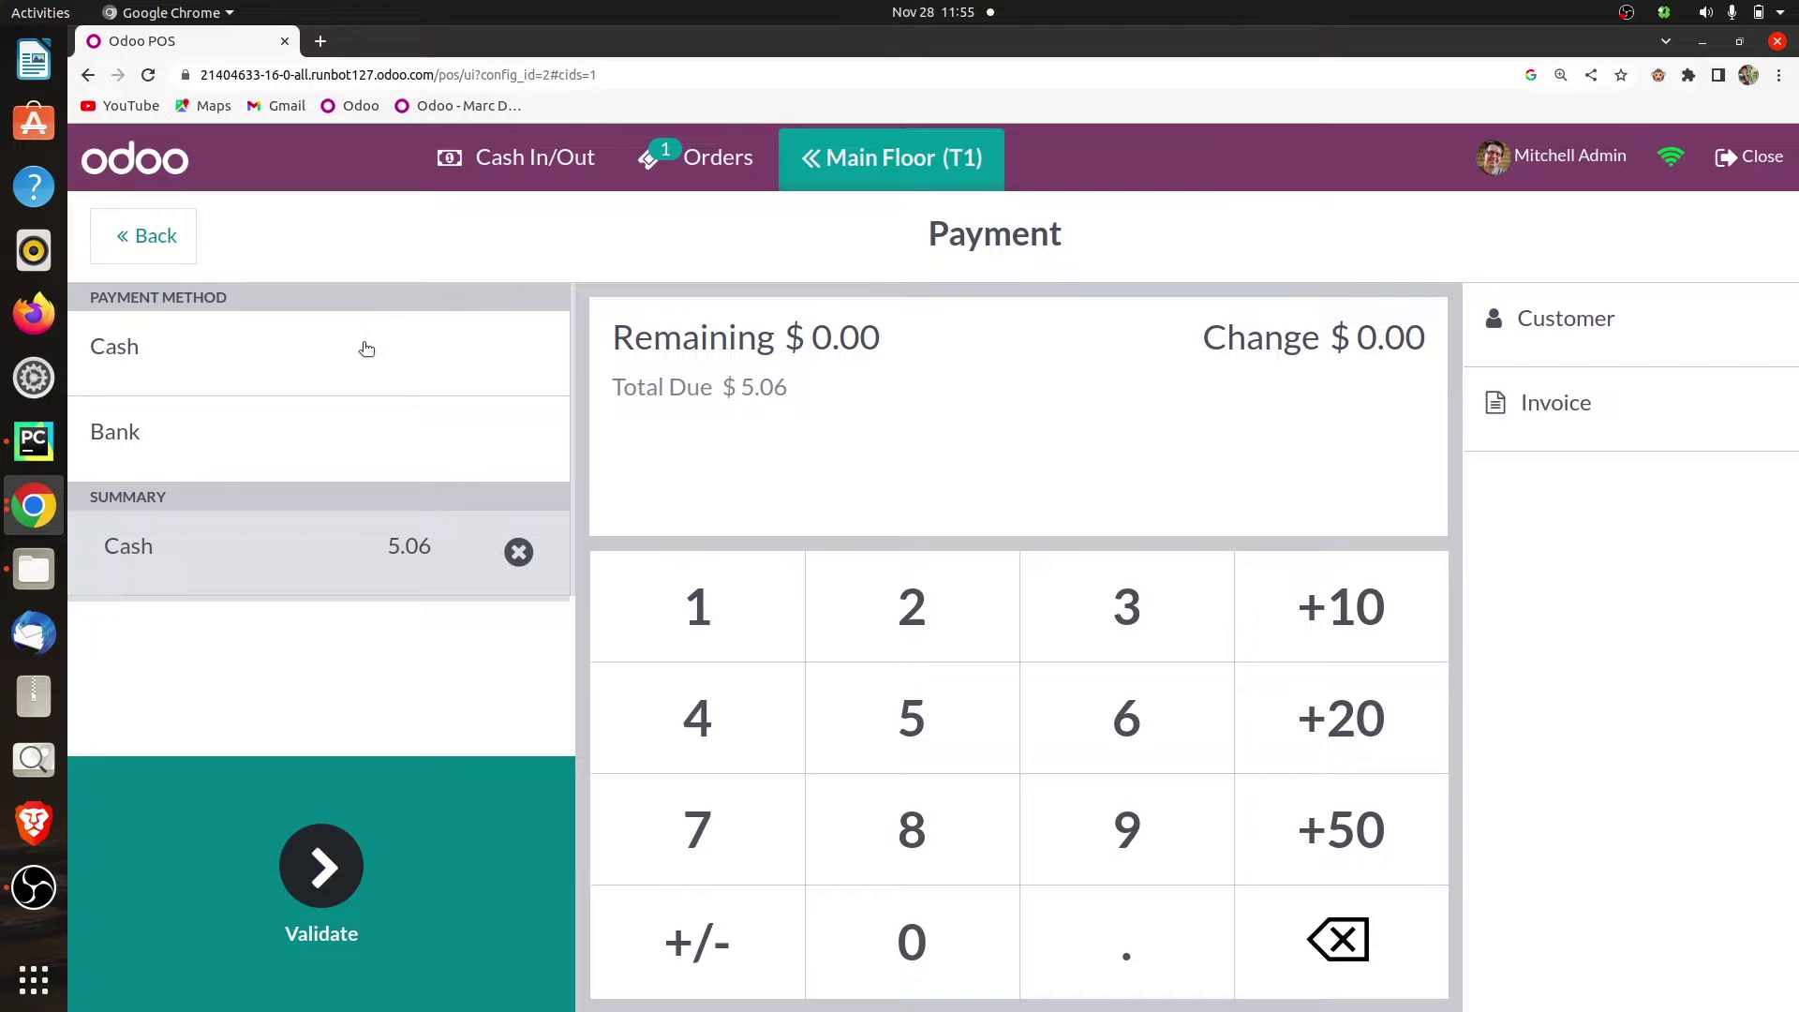
Validate the $5.06 cash payment offline, dismiss the connection error, and start a new order.
left_click(414, 884)
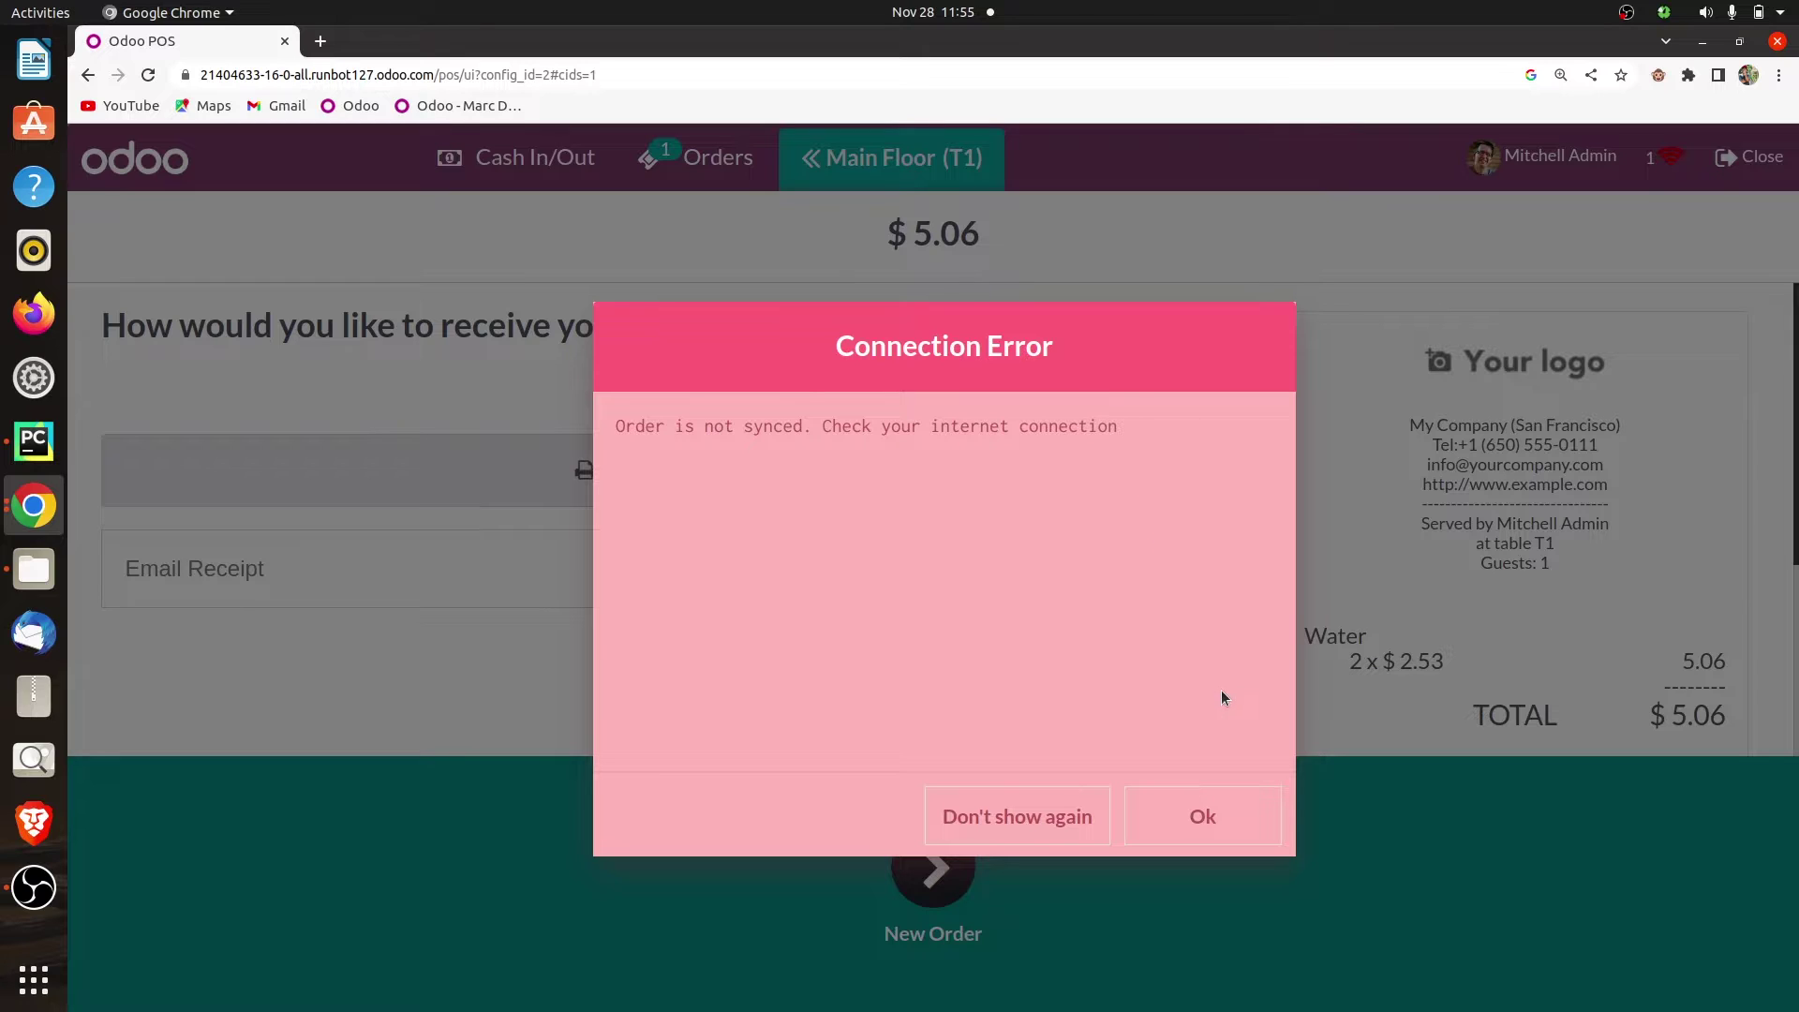
left_click(1220, 821)
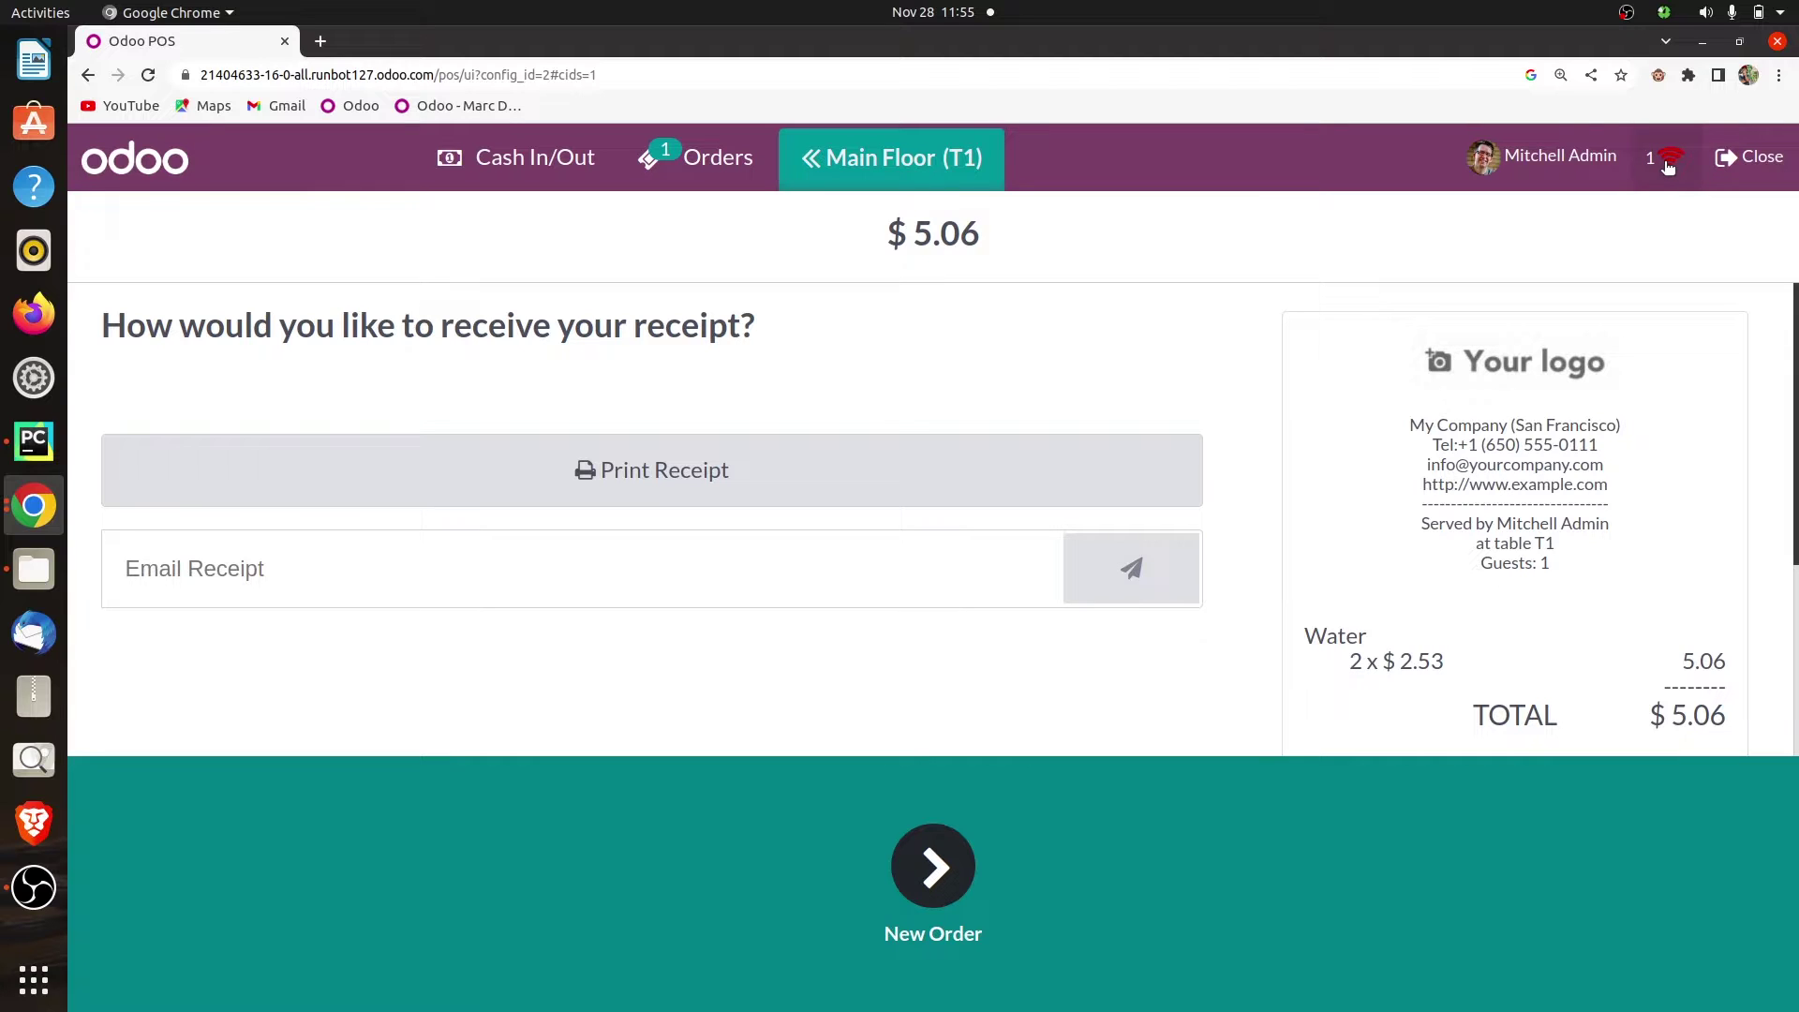
left_click(928, 867)
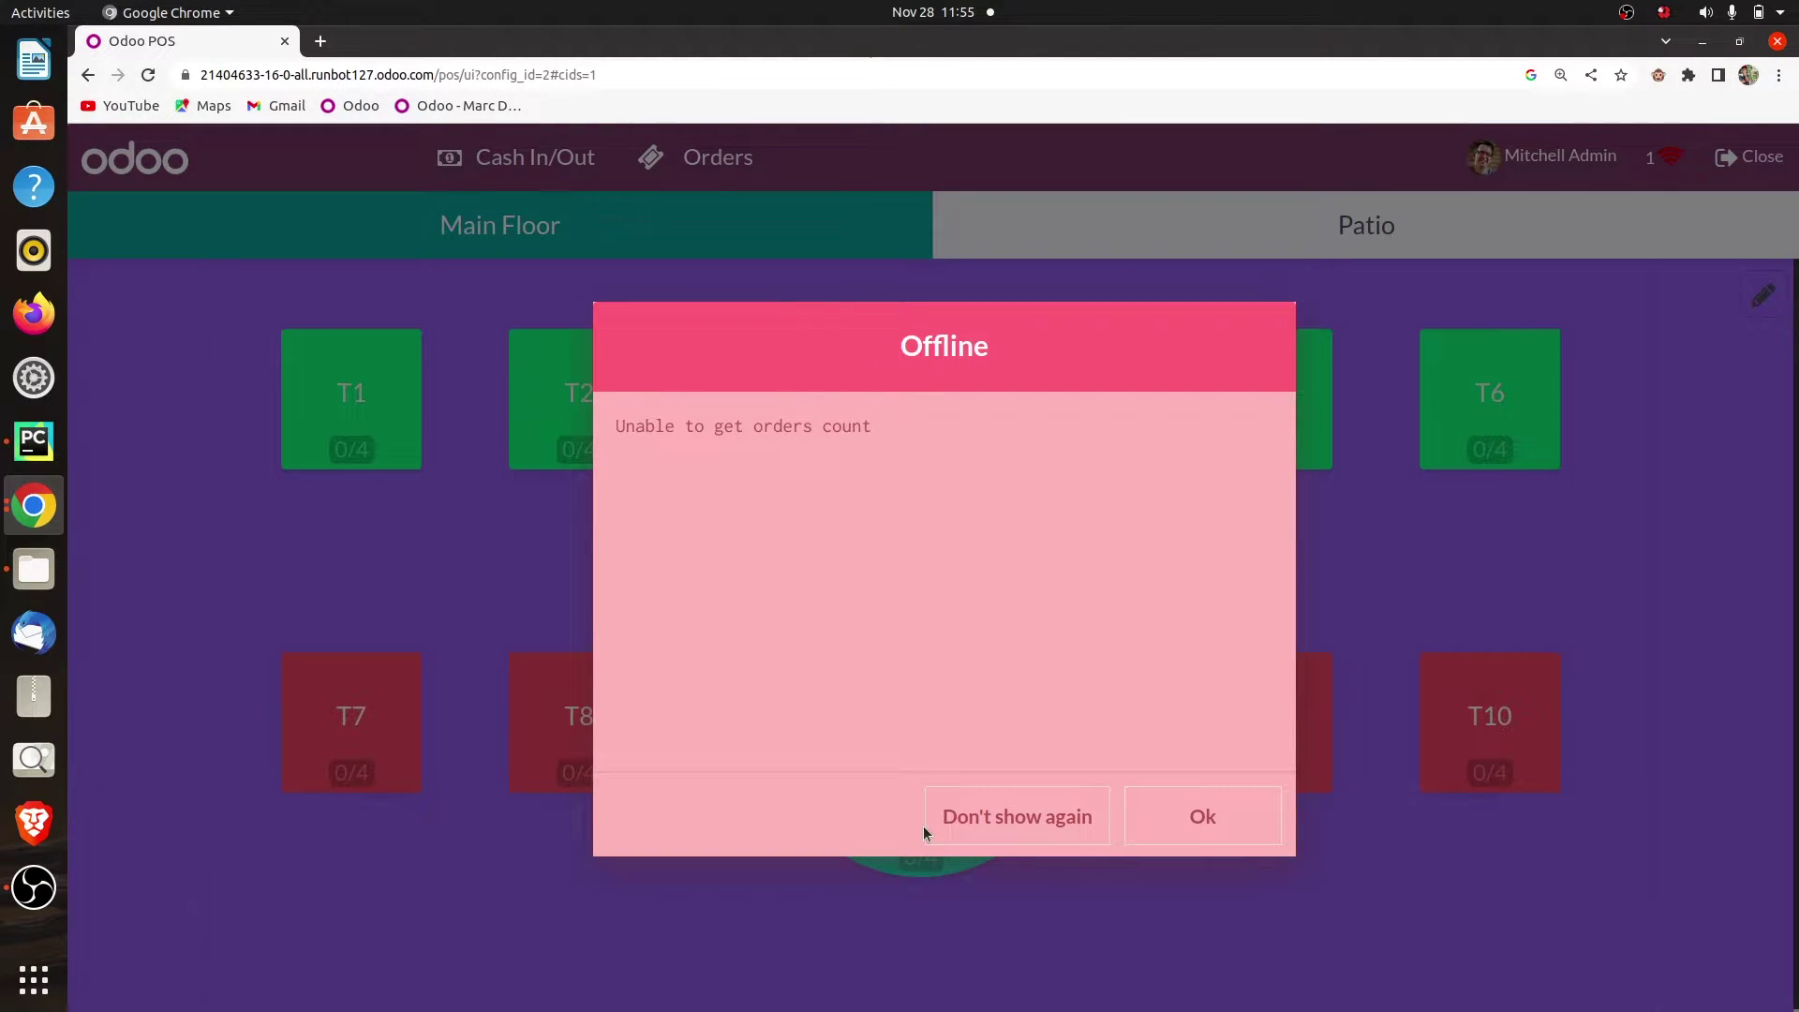
Dismiss the offline notice, then pay and validate one Water ($2.53) at T1 in cash.
left_click(1027, 811)
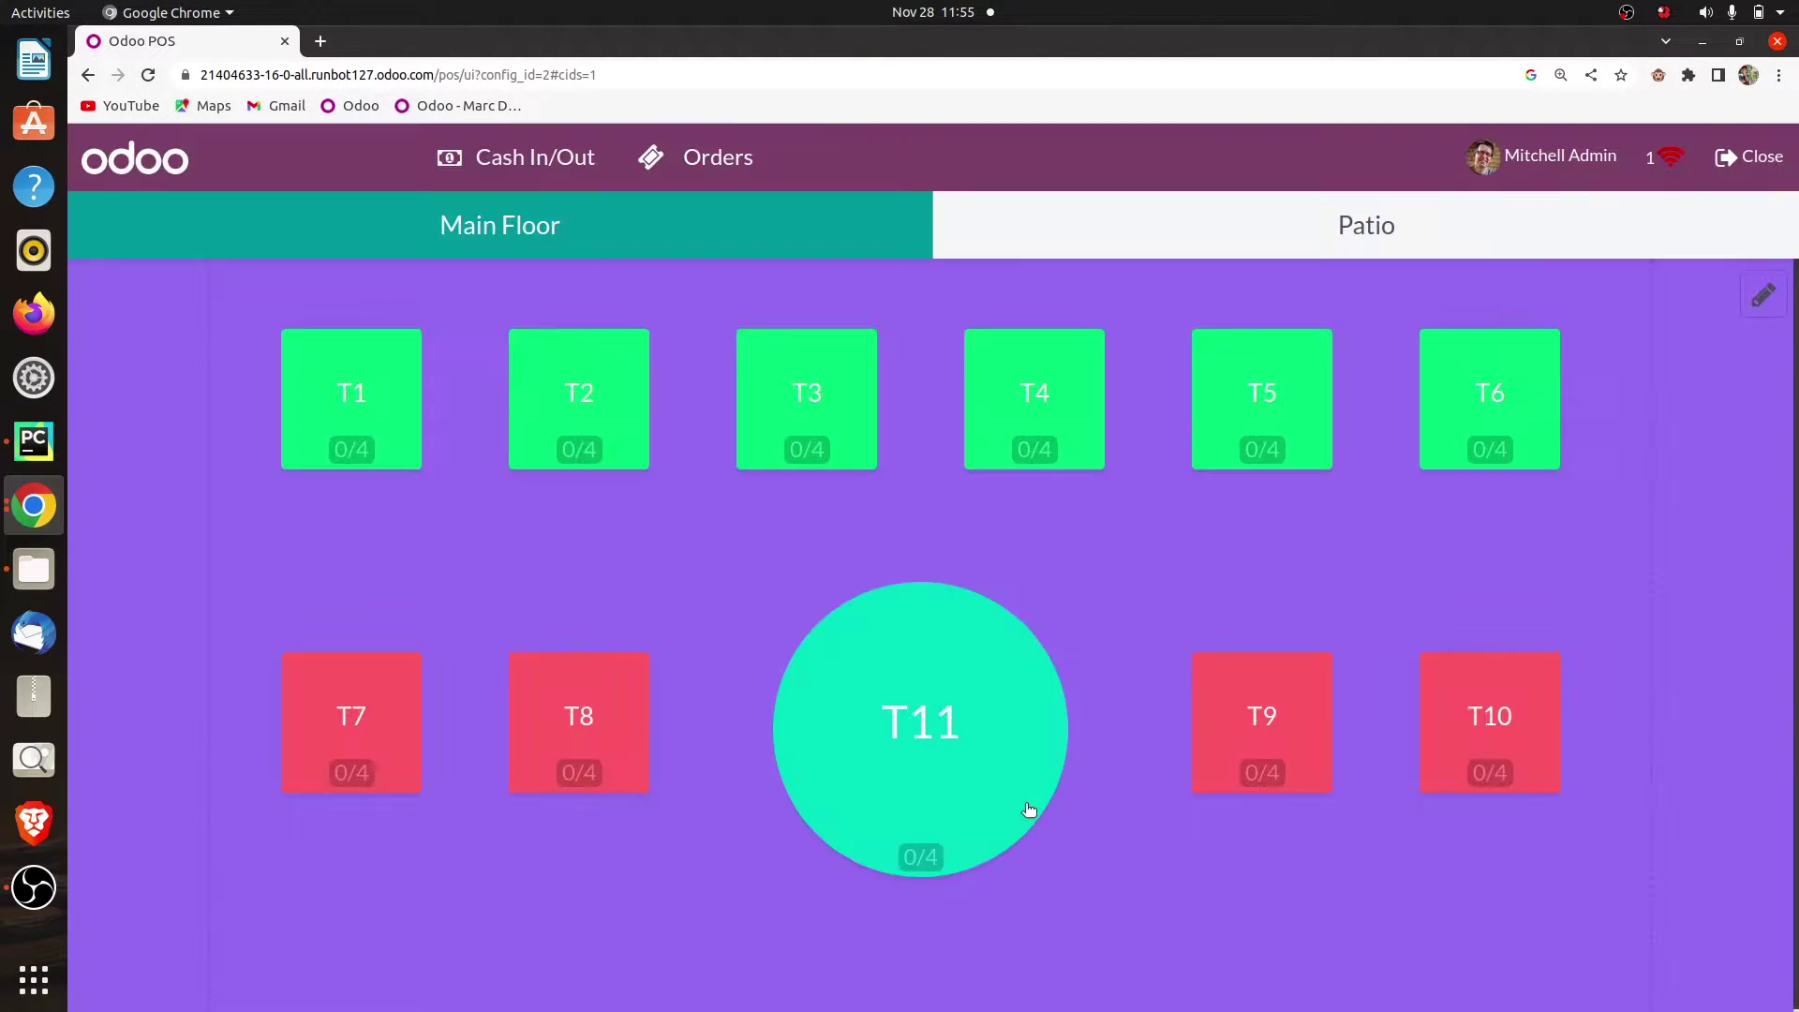
left_click(369, 410)
left_click(1326, 393)
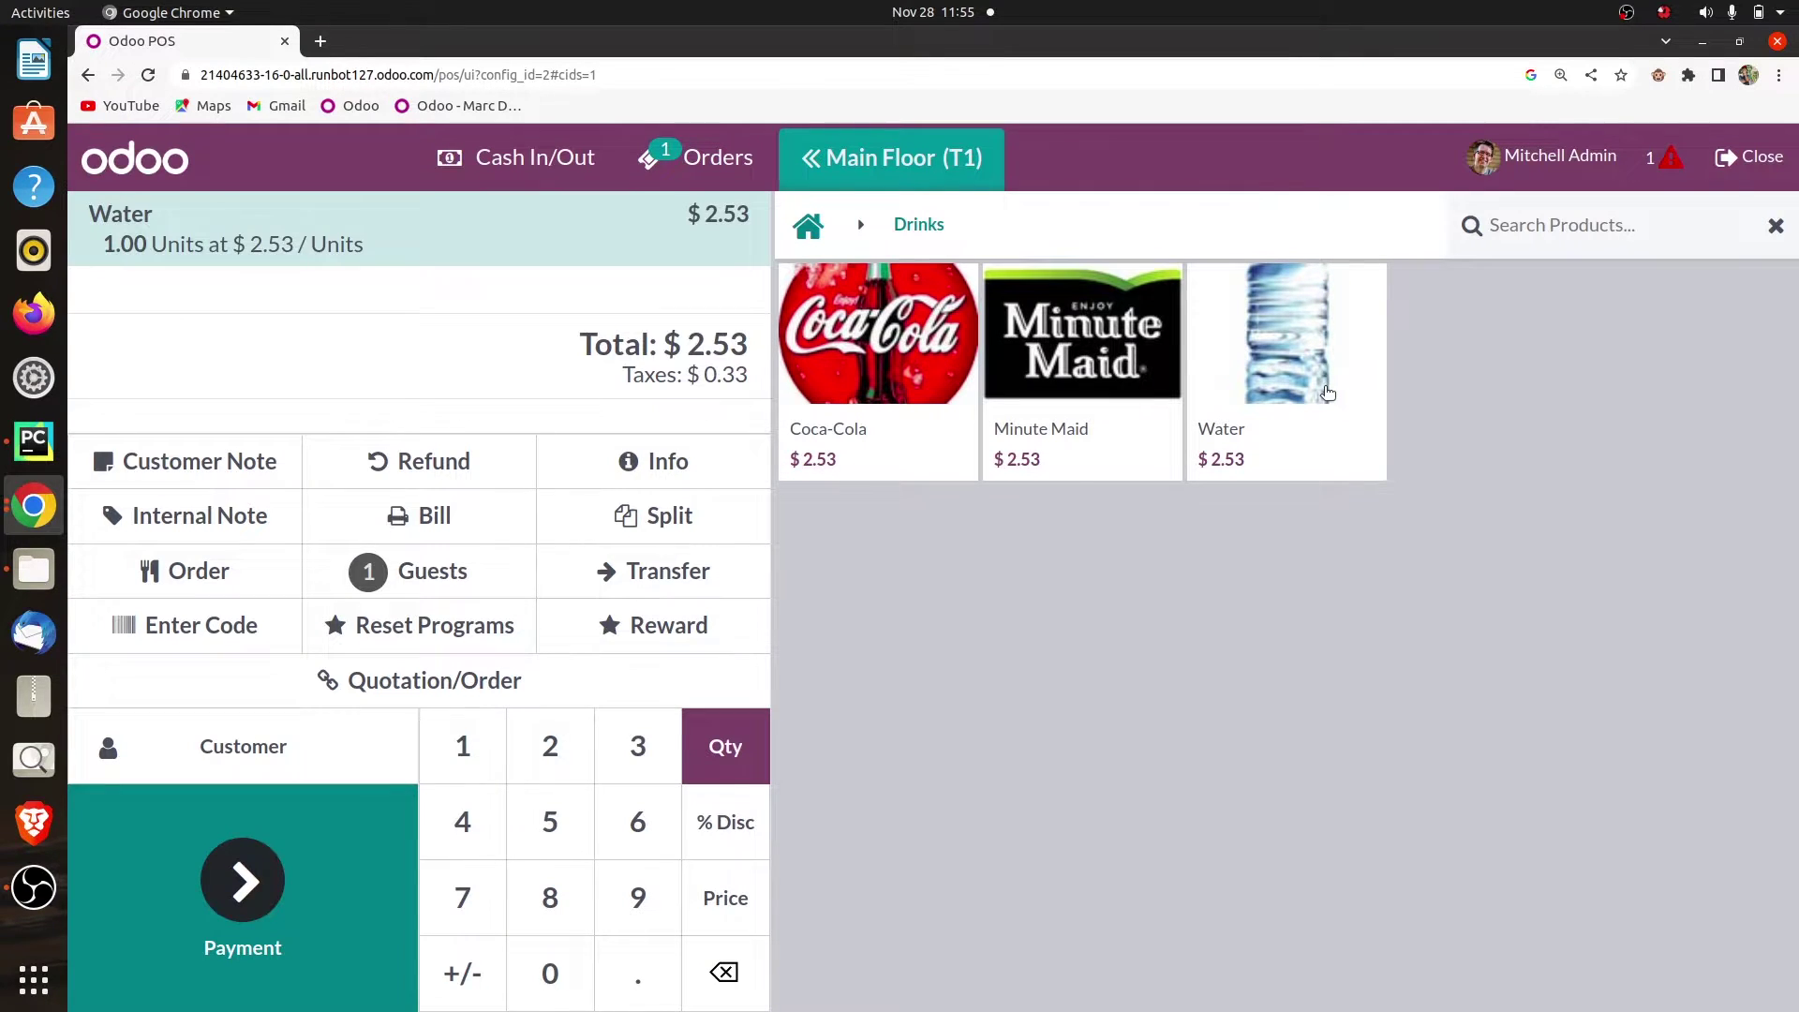
left_click(325, 903)
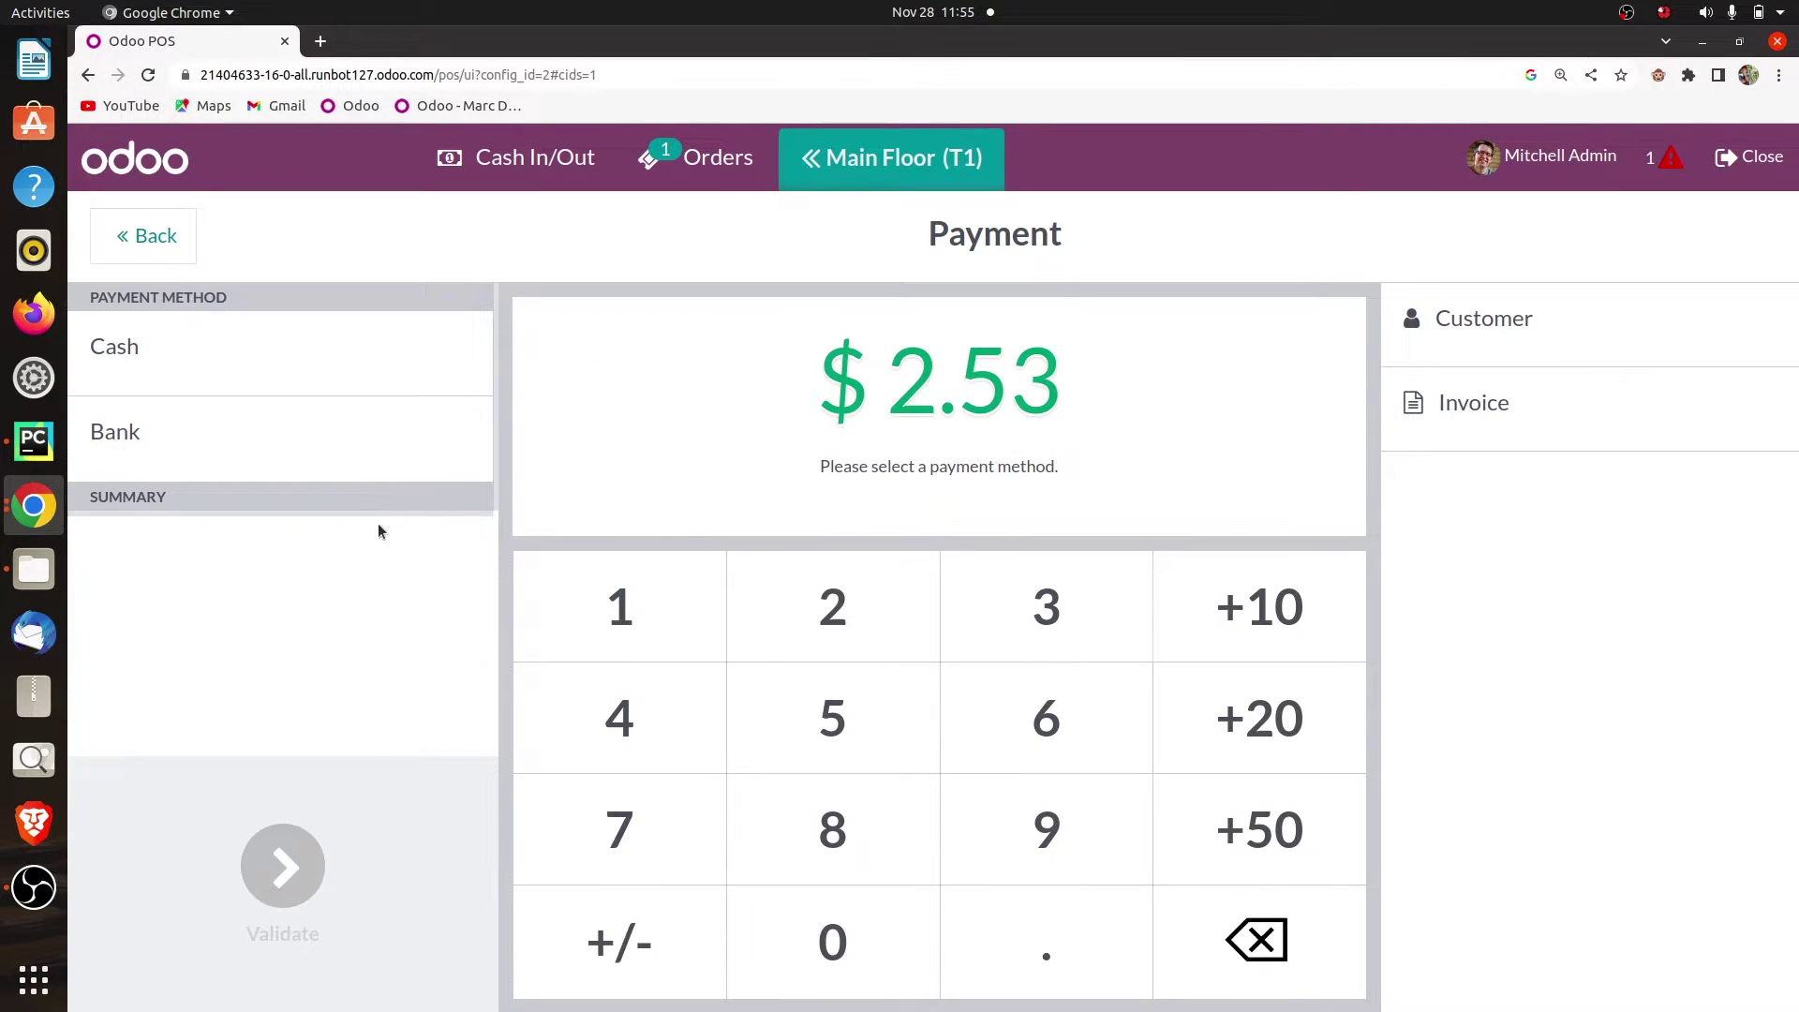
left_click(362, 339)
left_click(424, 892)
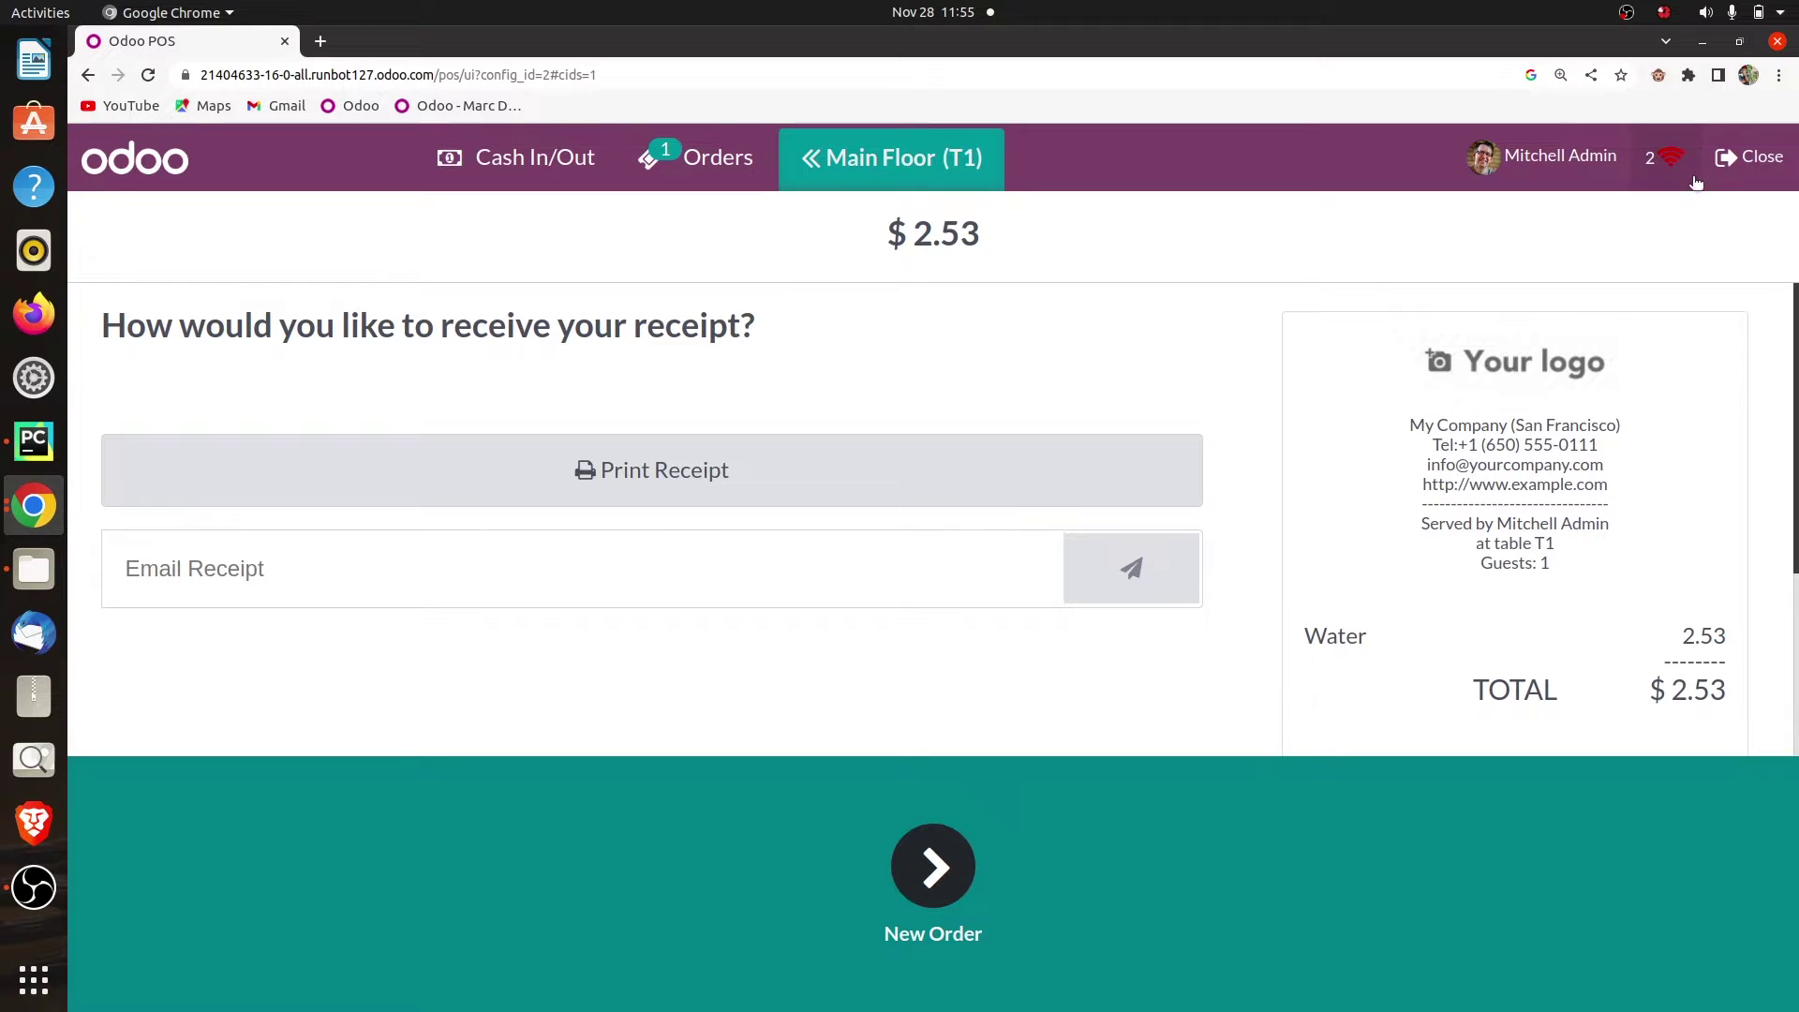
Turn Wi‑Fi back on, sync the pending orders, and begin closing the session.
left_click(1734, 11)
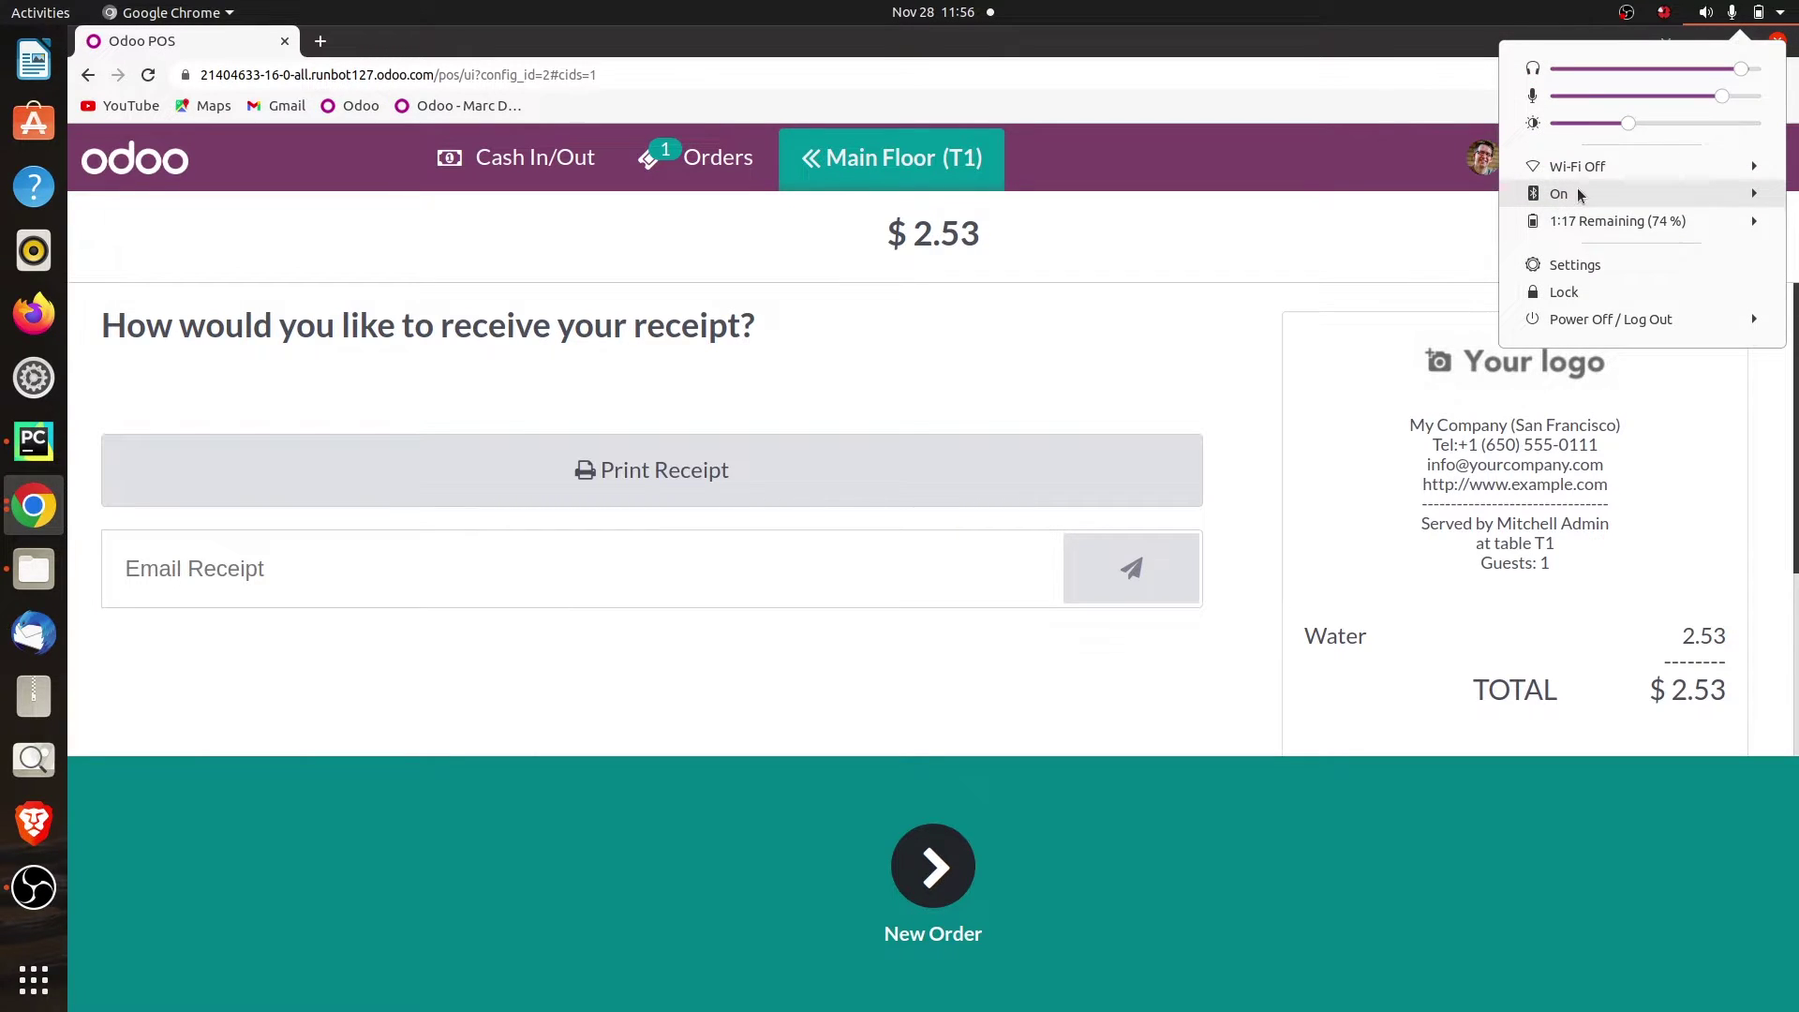
left_click(1578, 169)
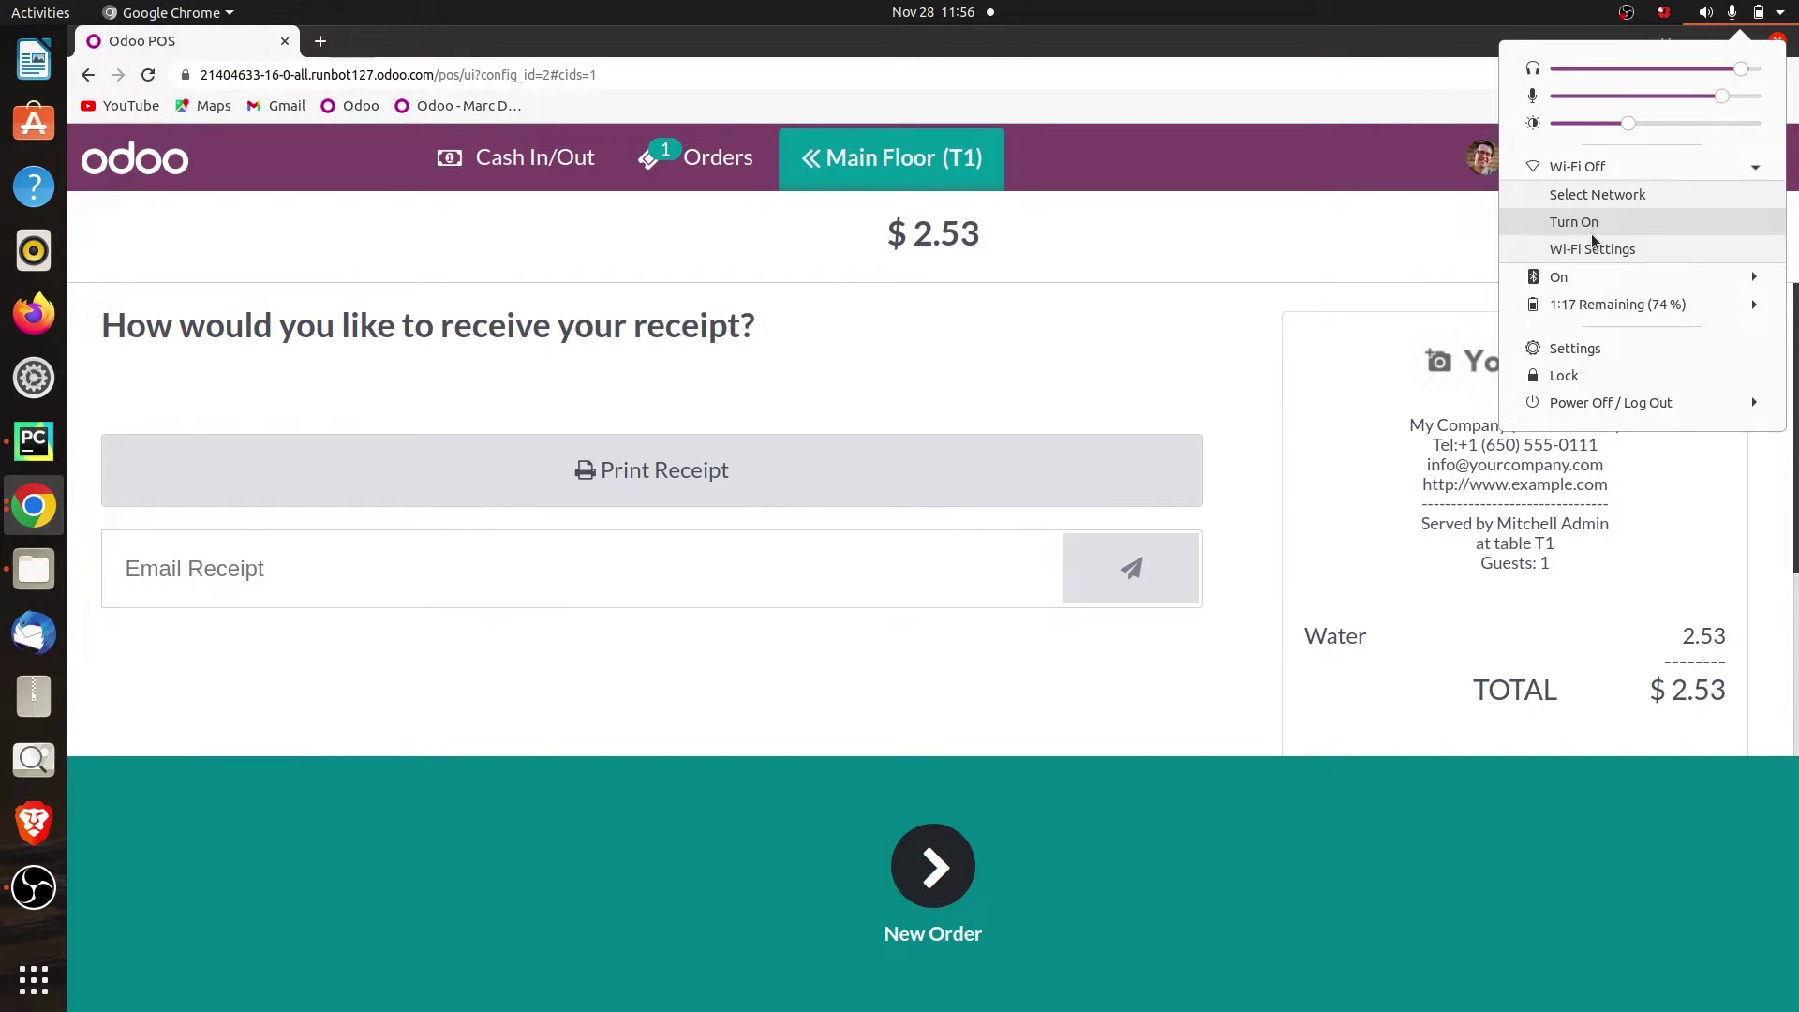
left_click(1593, 225)
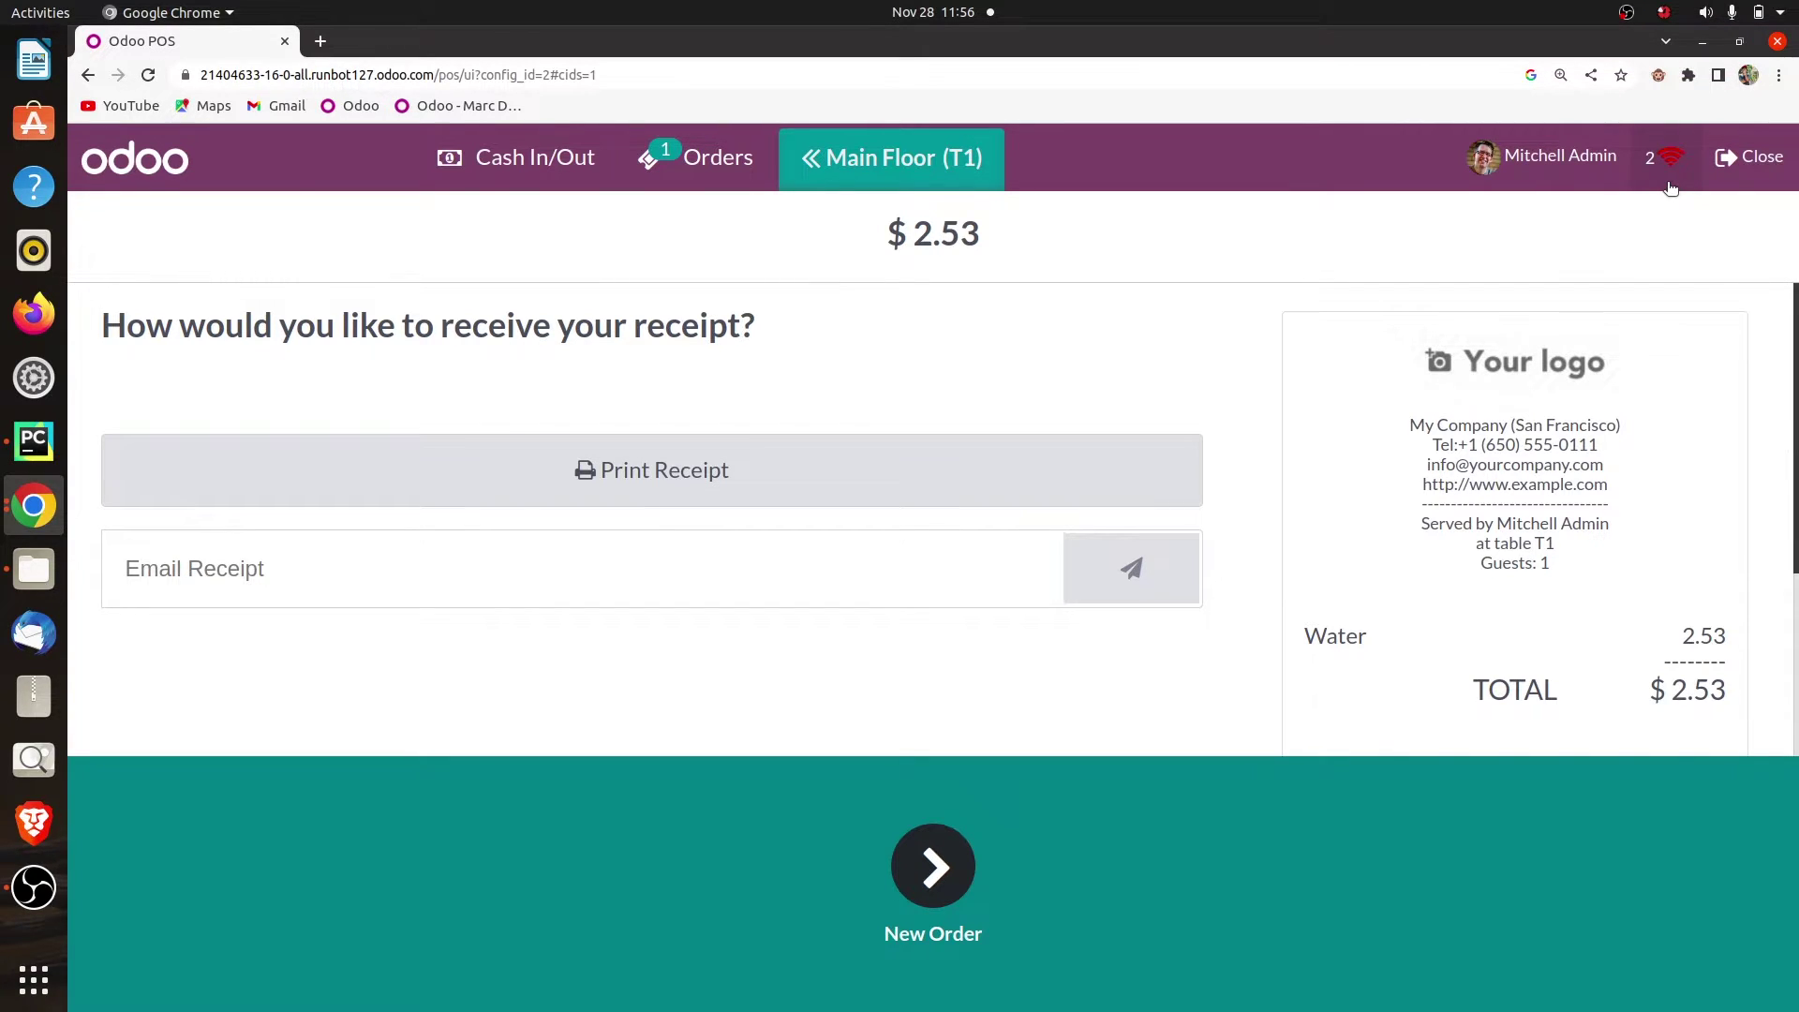
mouse_move(1665, 167)
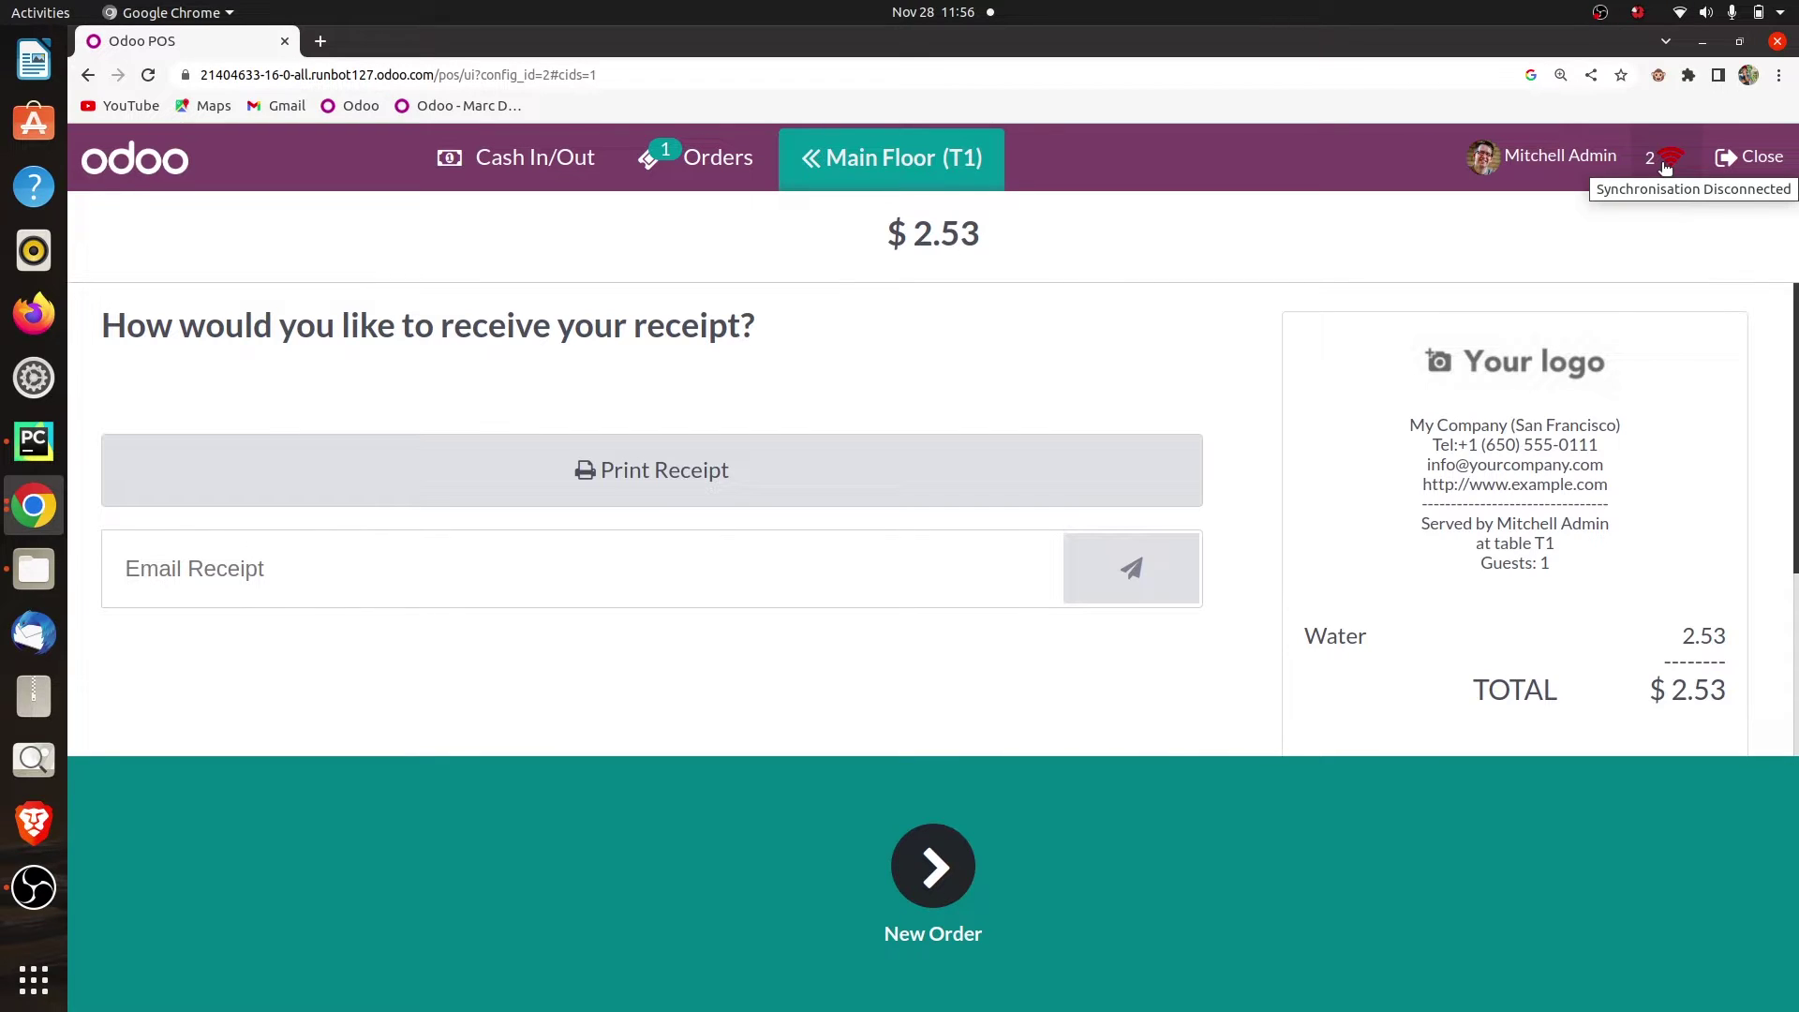
left_click(1665, 167)
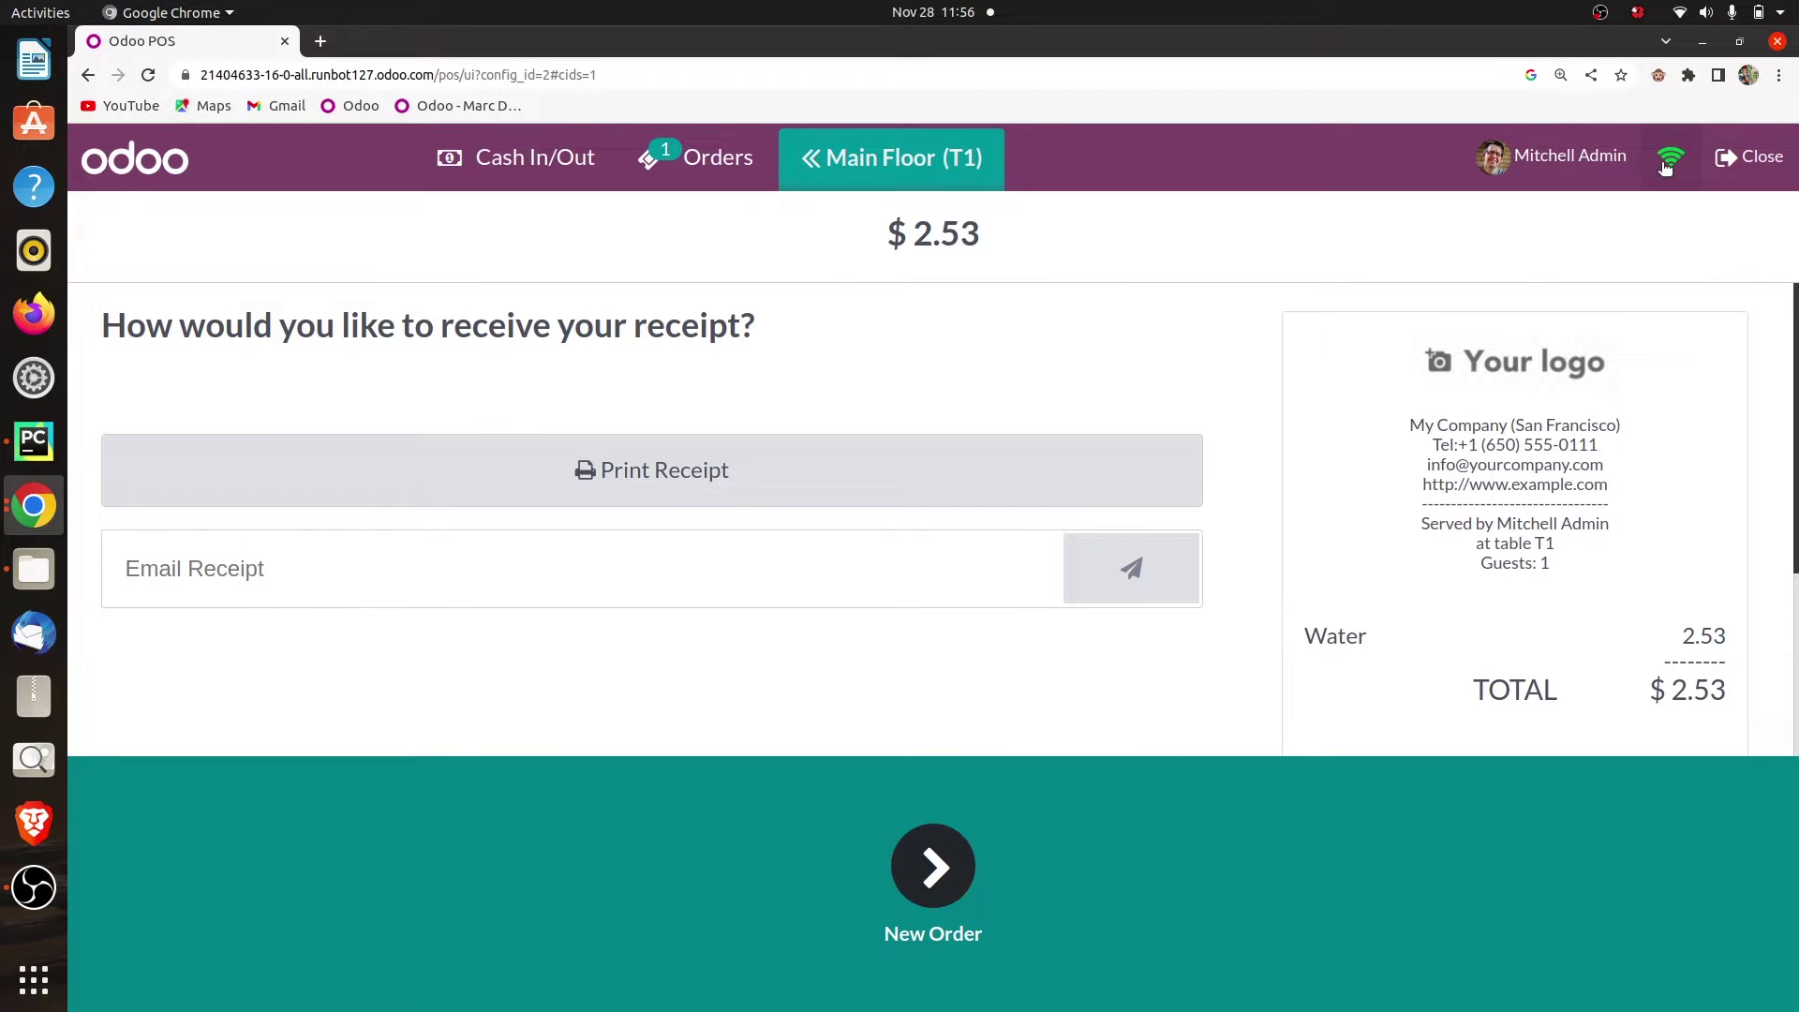
left_click(1736, 157)
Close the session accepting the payments difference, then show all backend orders.
left_click(463, 873)
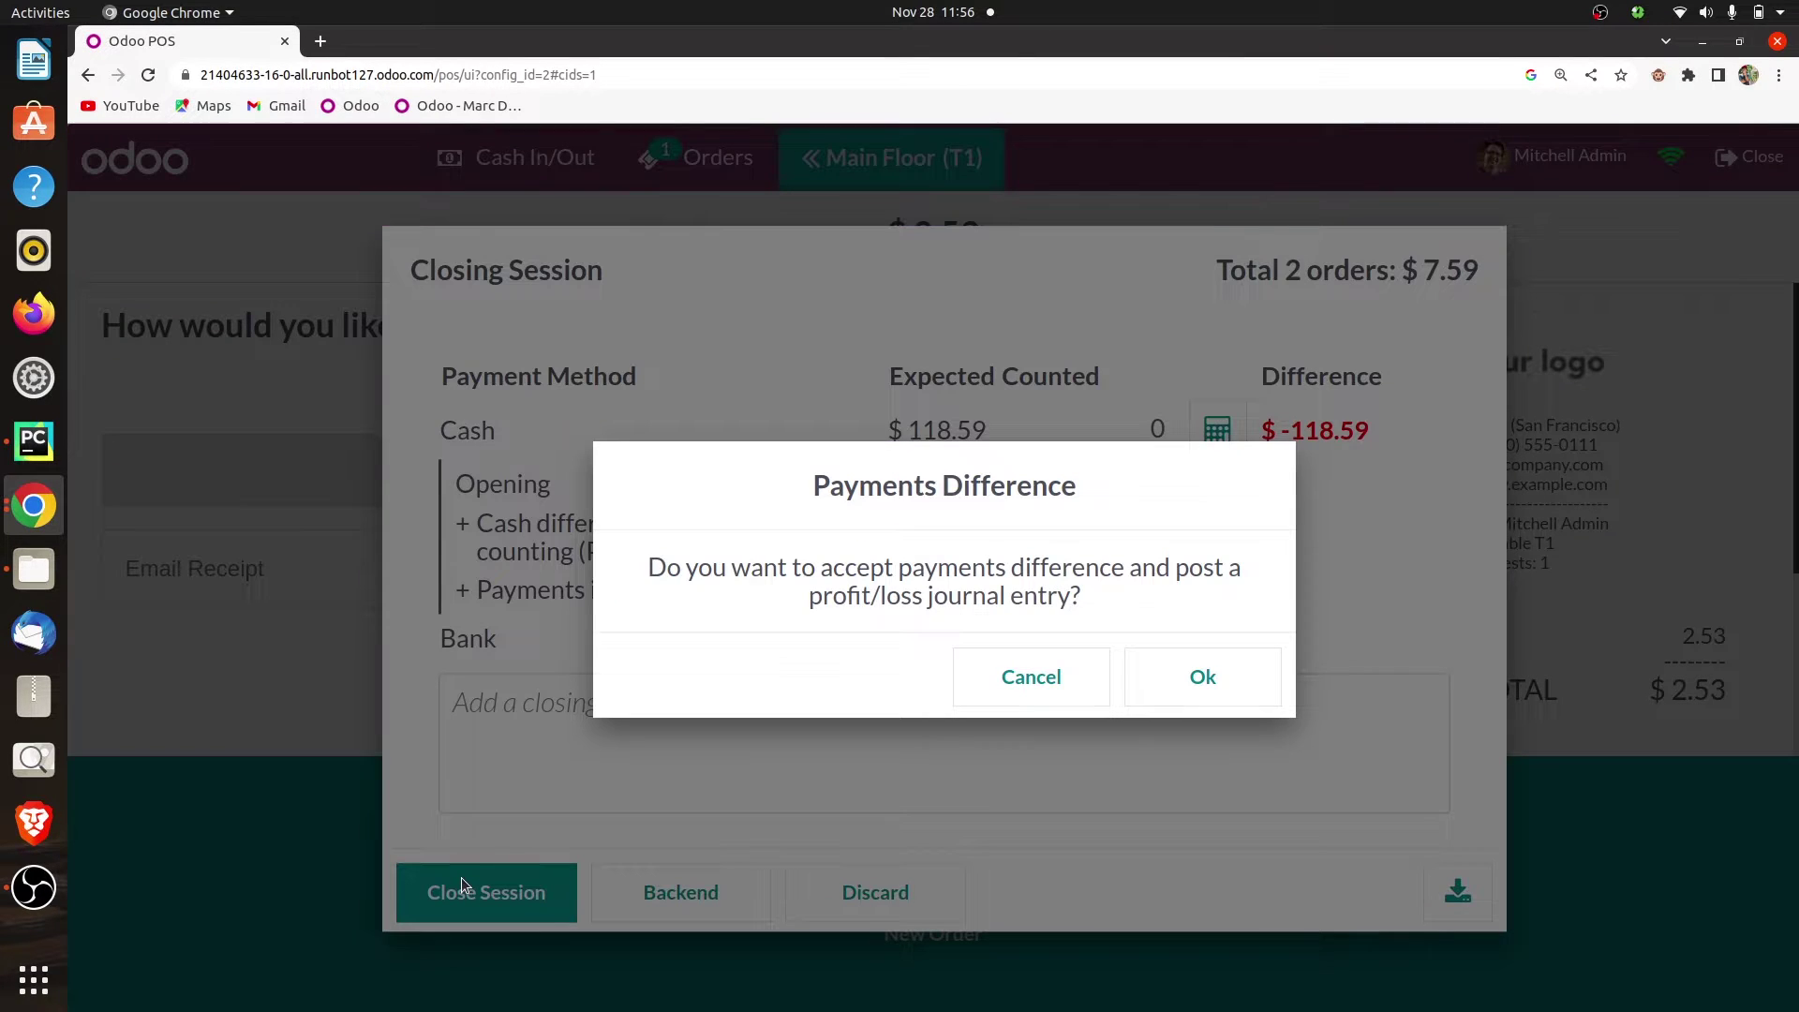
left_click(1196, 687)
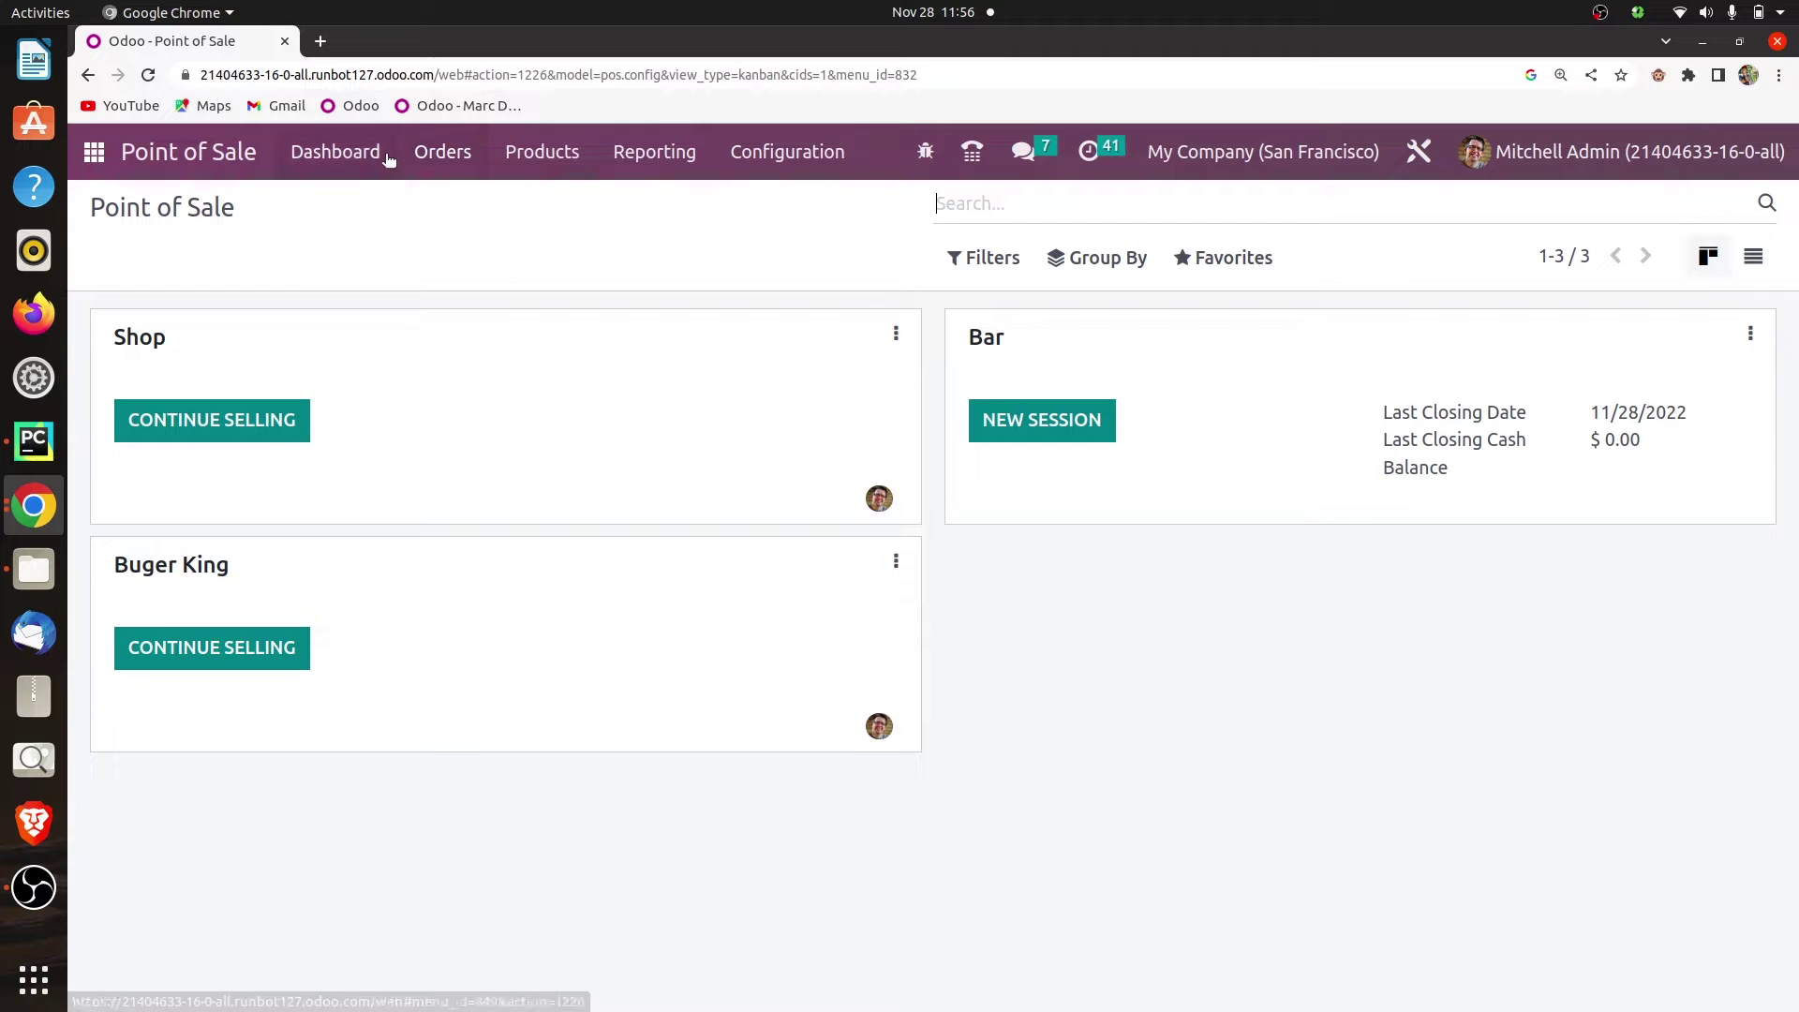
left_click(464, 154)
left_click(478, 244)
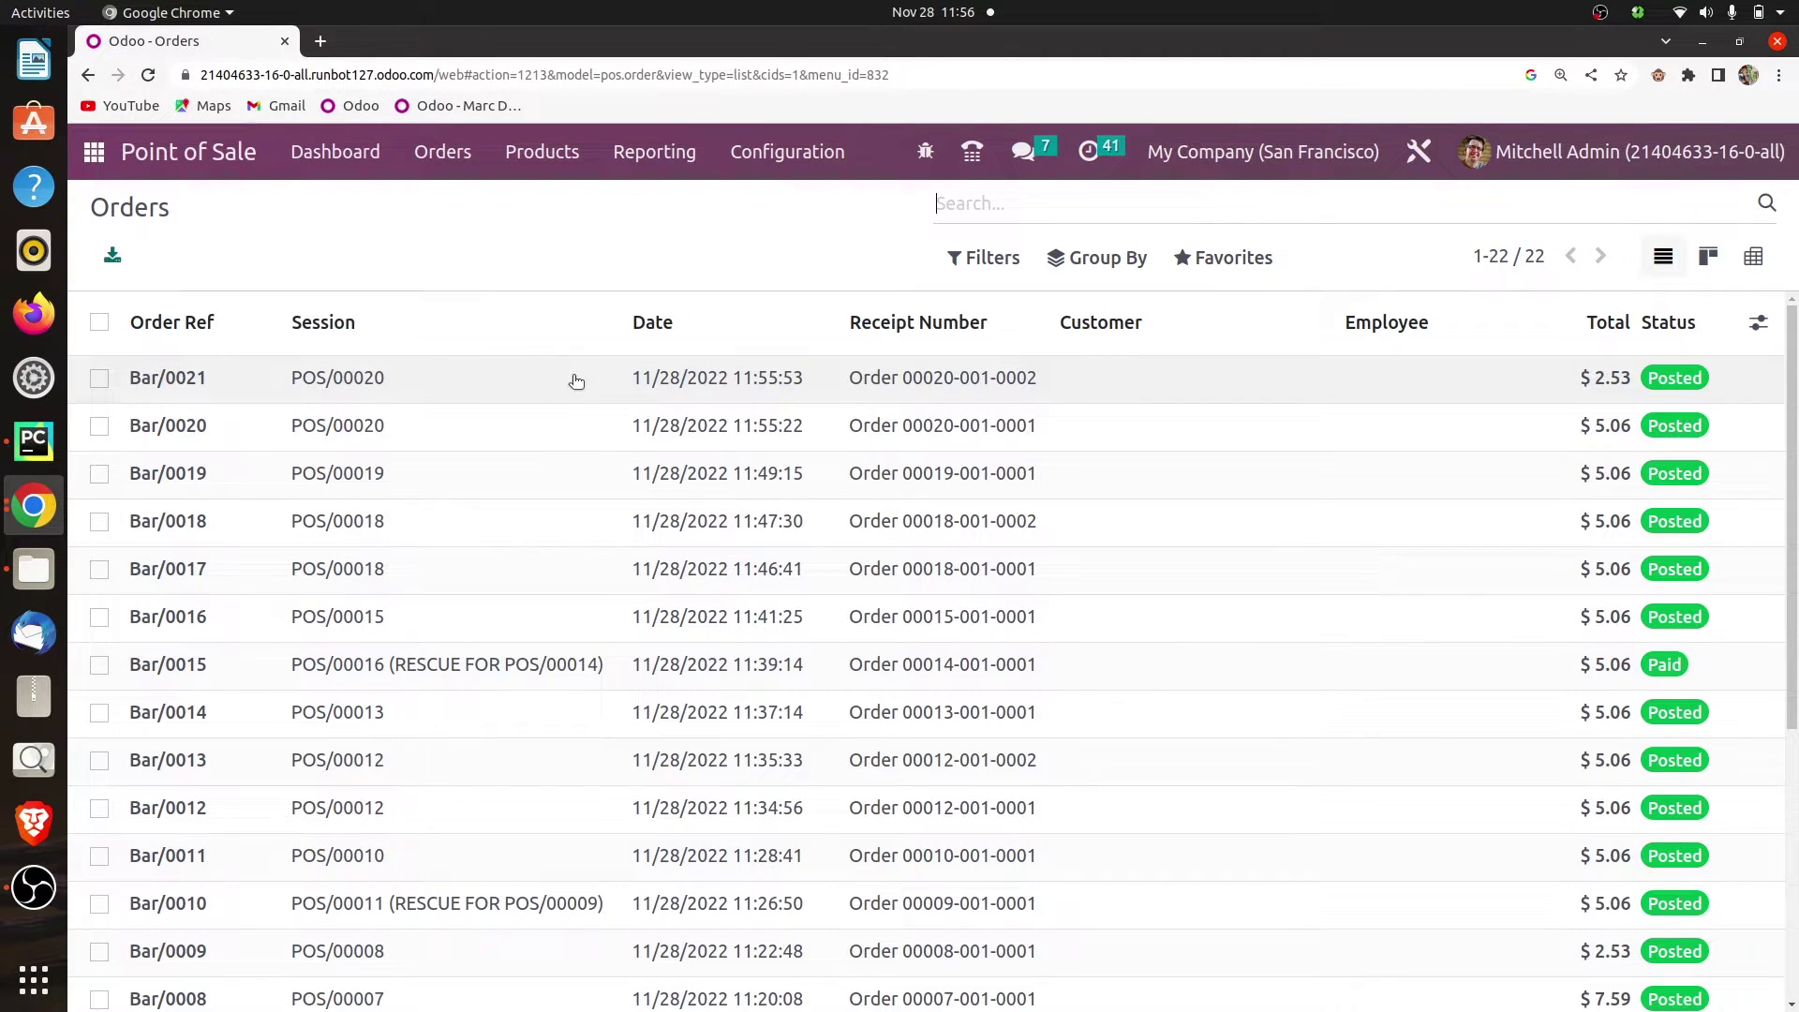
Review orders Bar/0021 and Bar/0020, then return to the orders list.
left_click(576, 389)
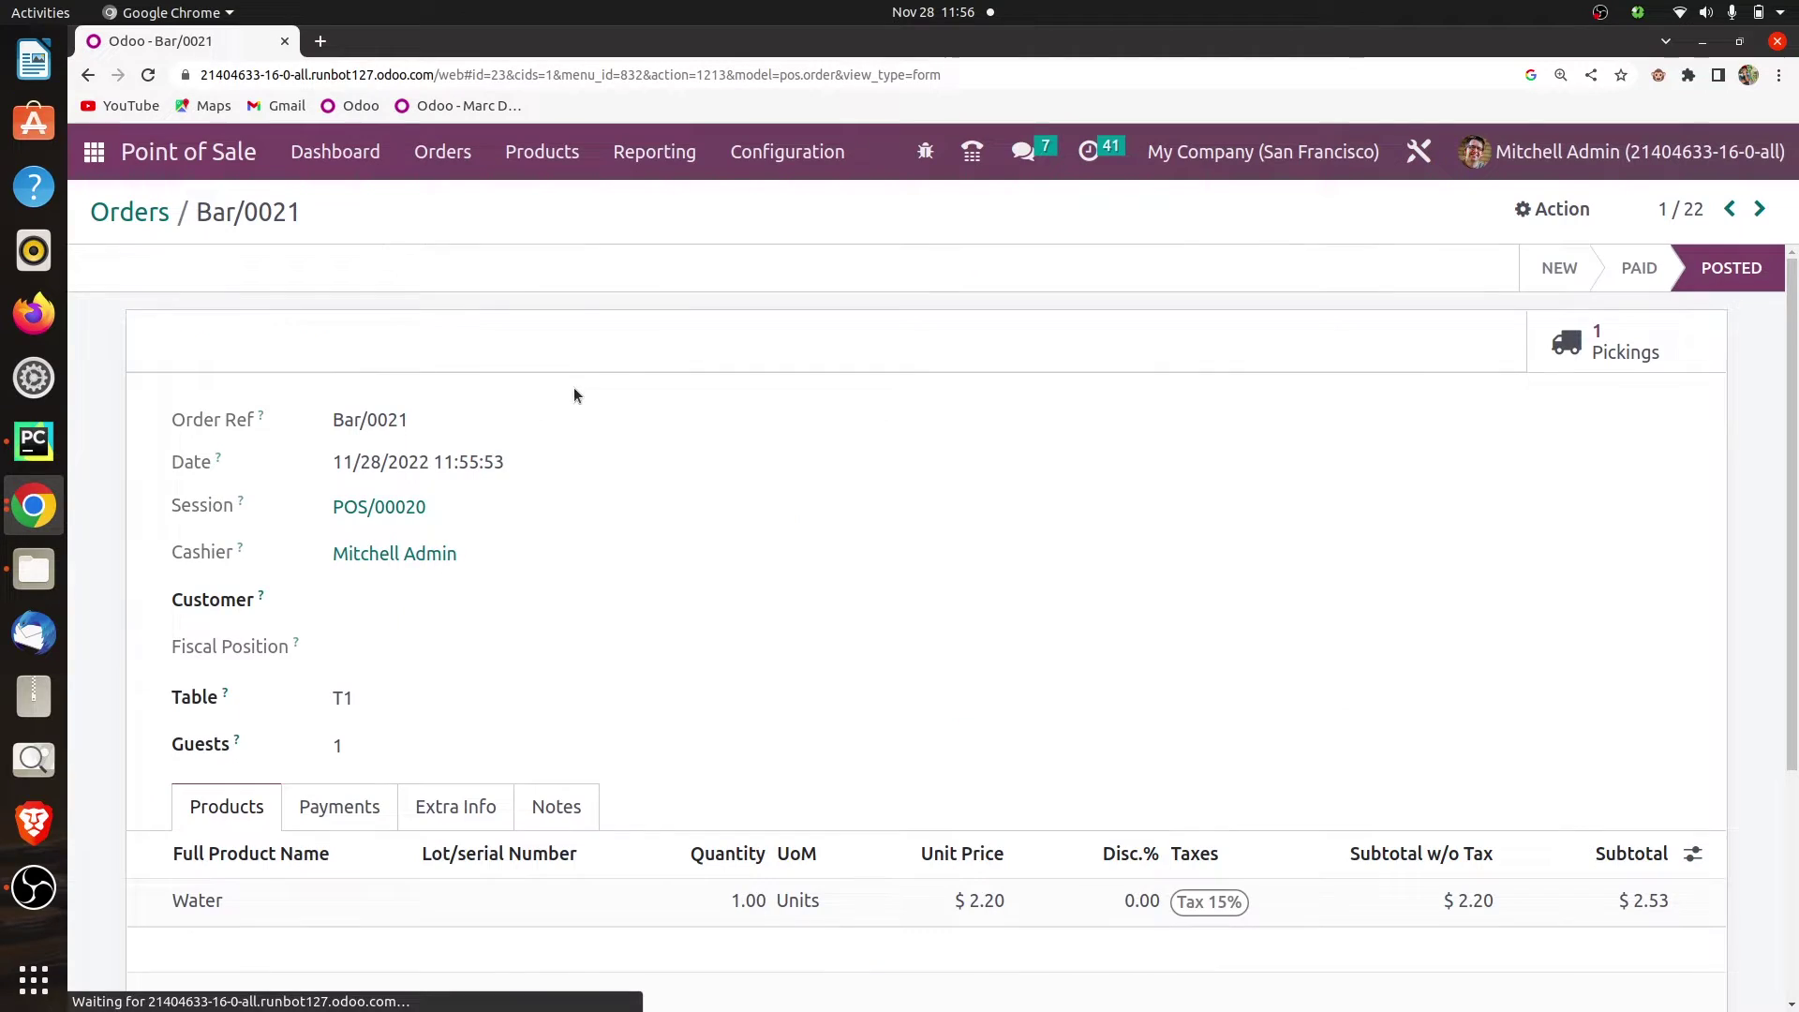
scroll(735, 716, "down", 1)
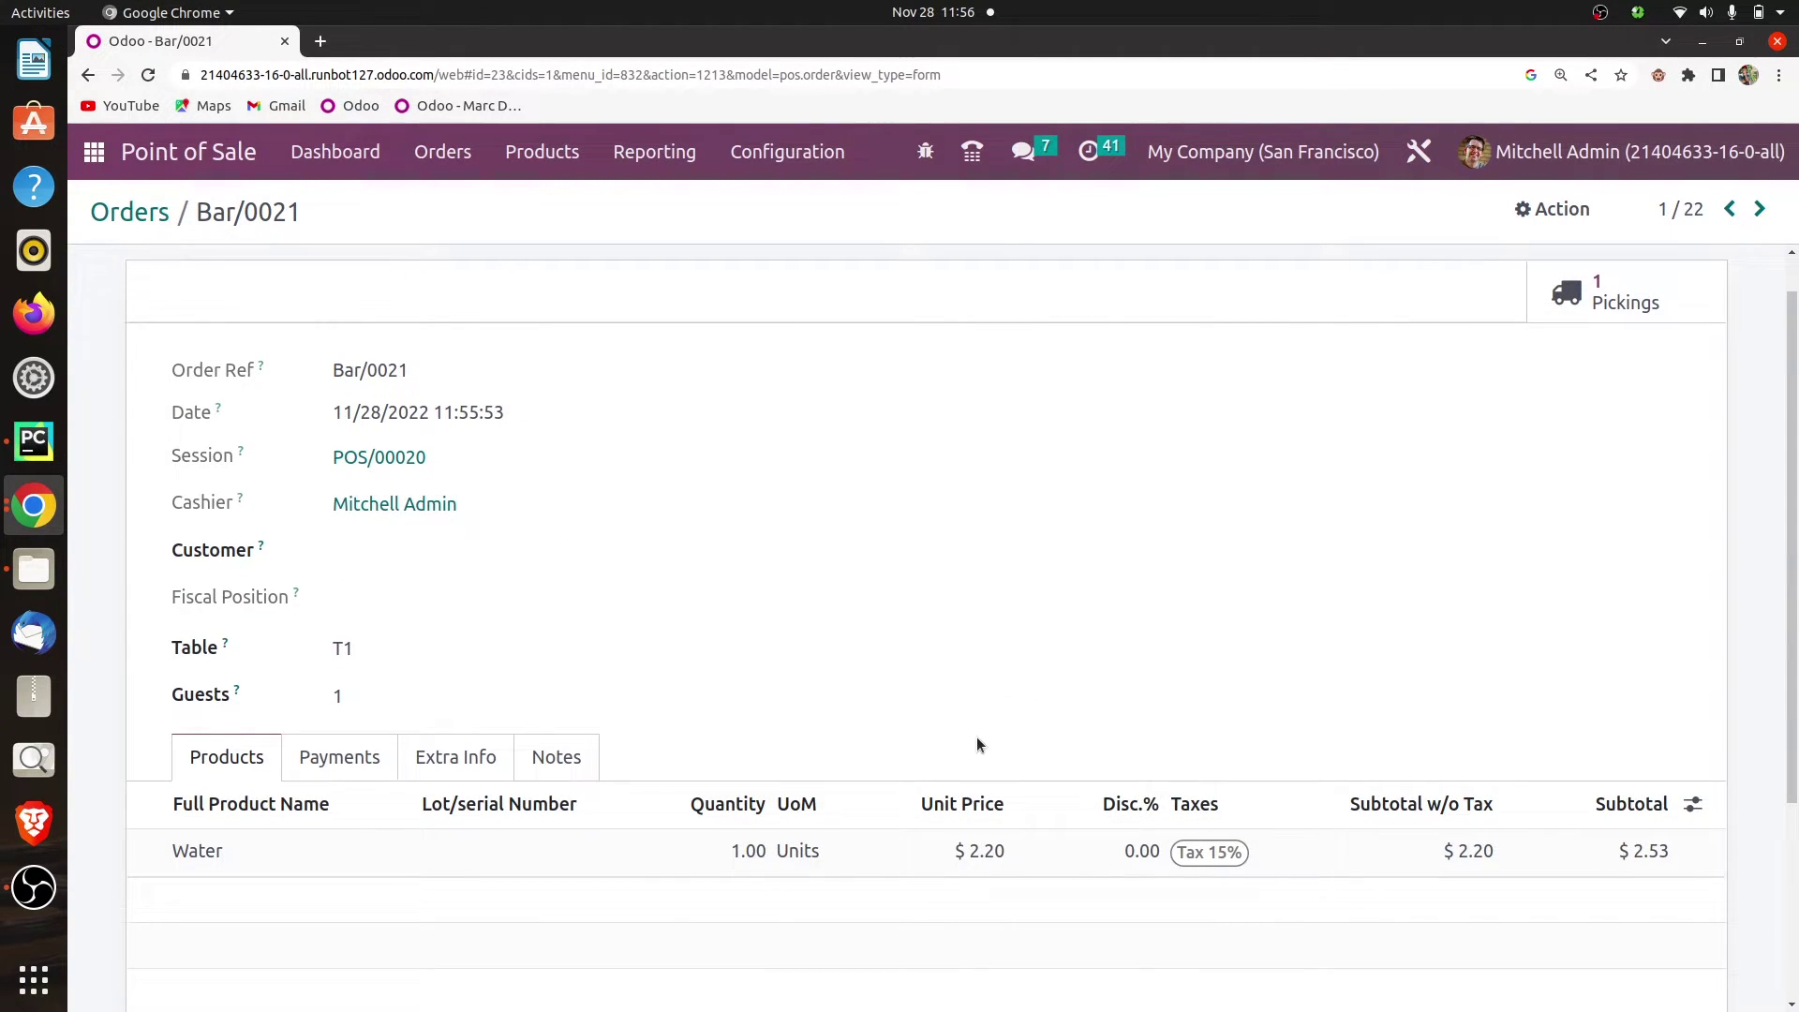
scroll(515, 783, "down", 3)
scroll(255, 268, "up", 4)
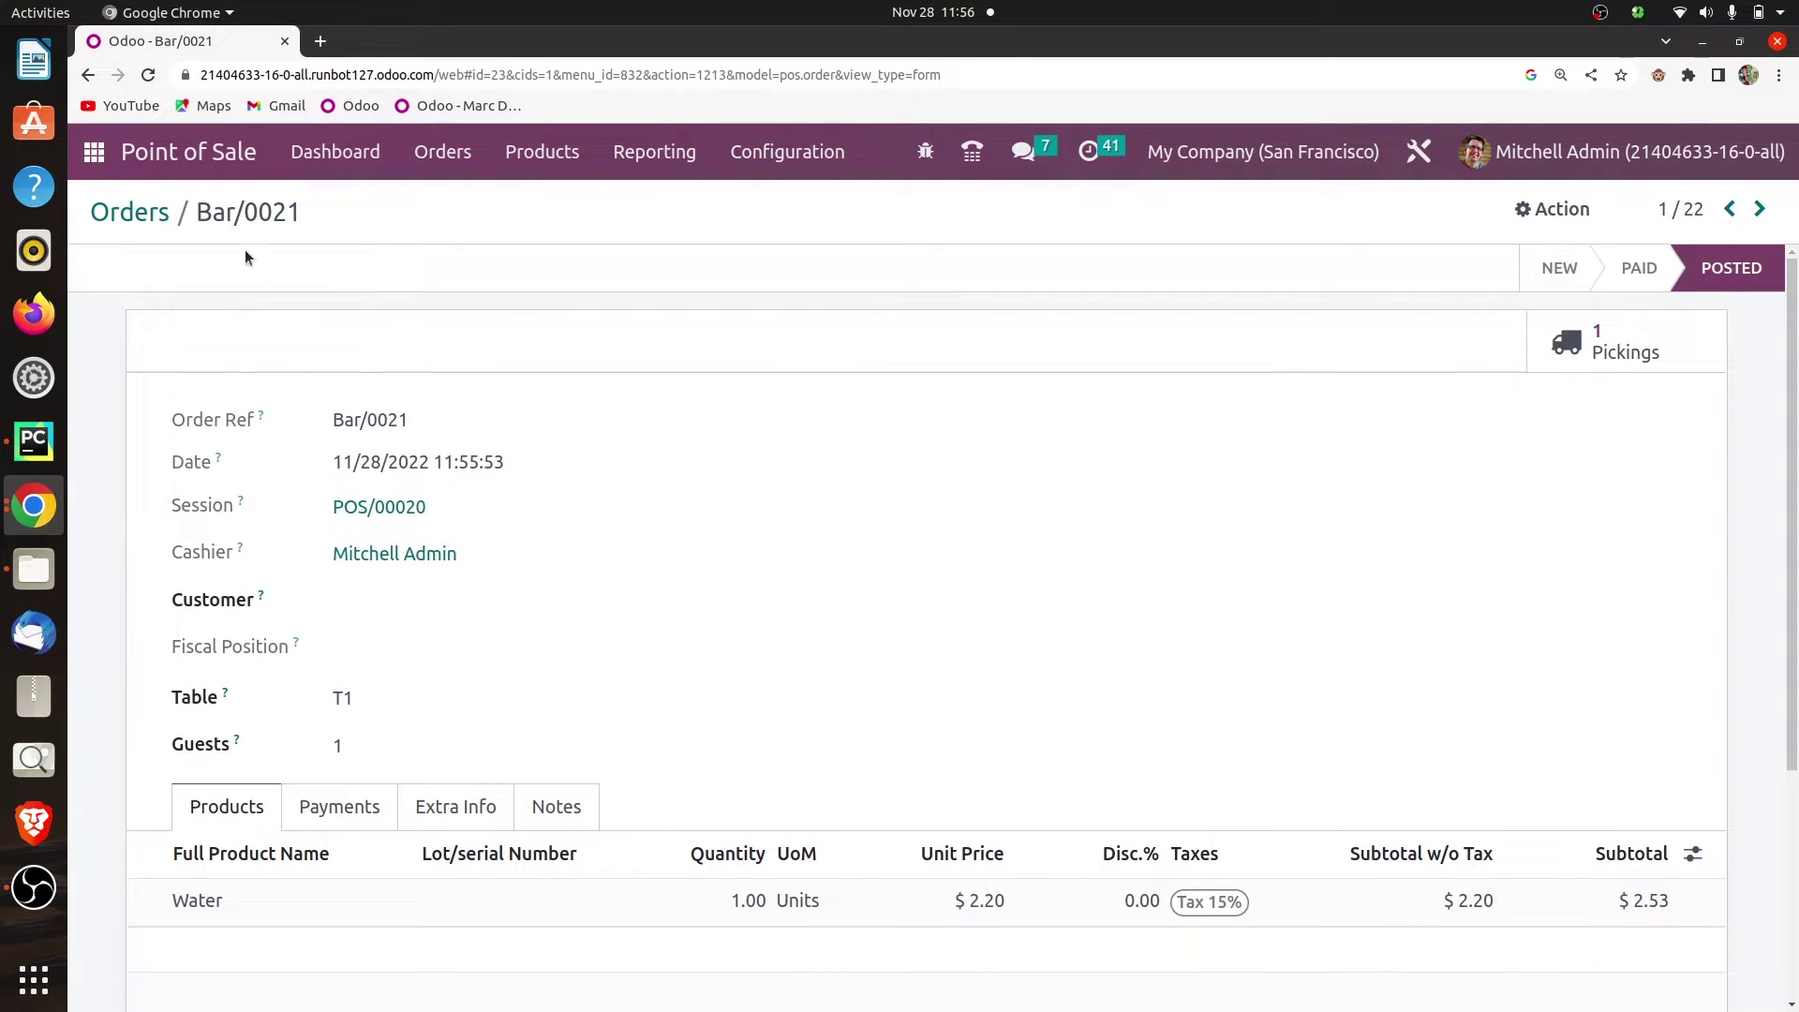
left_click(147, 225)
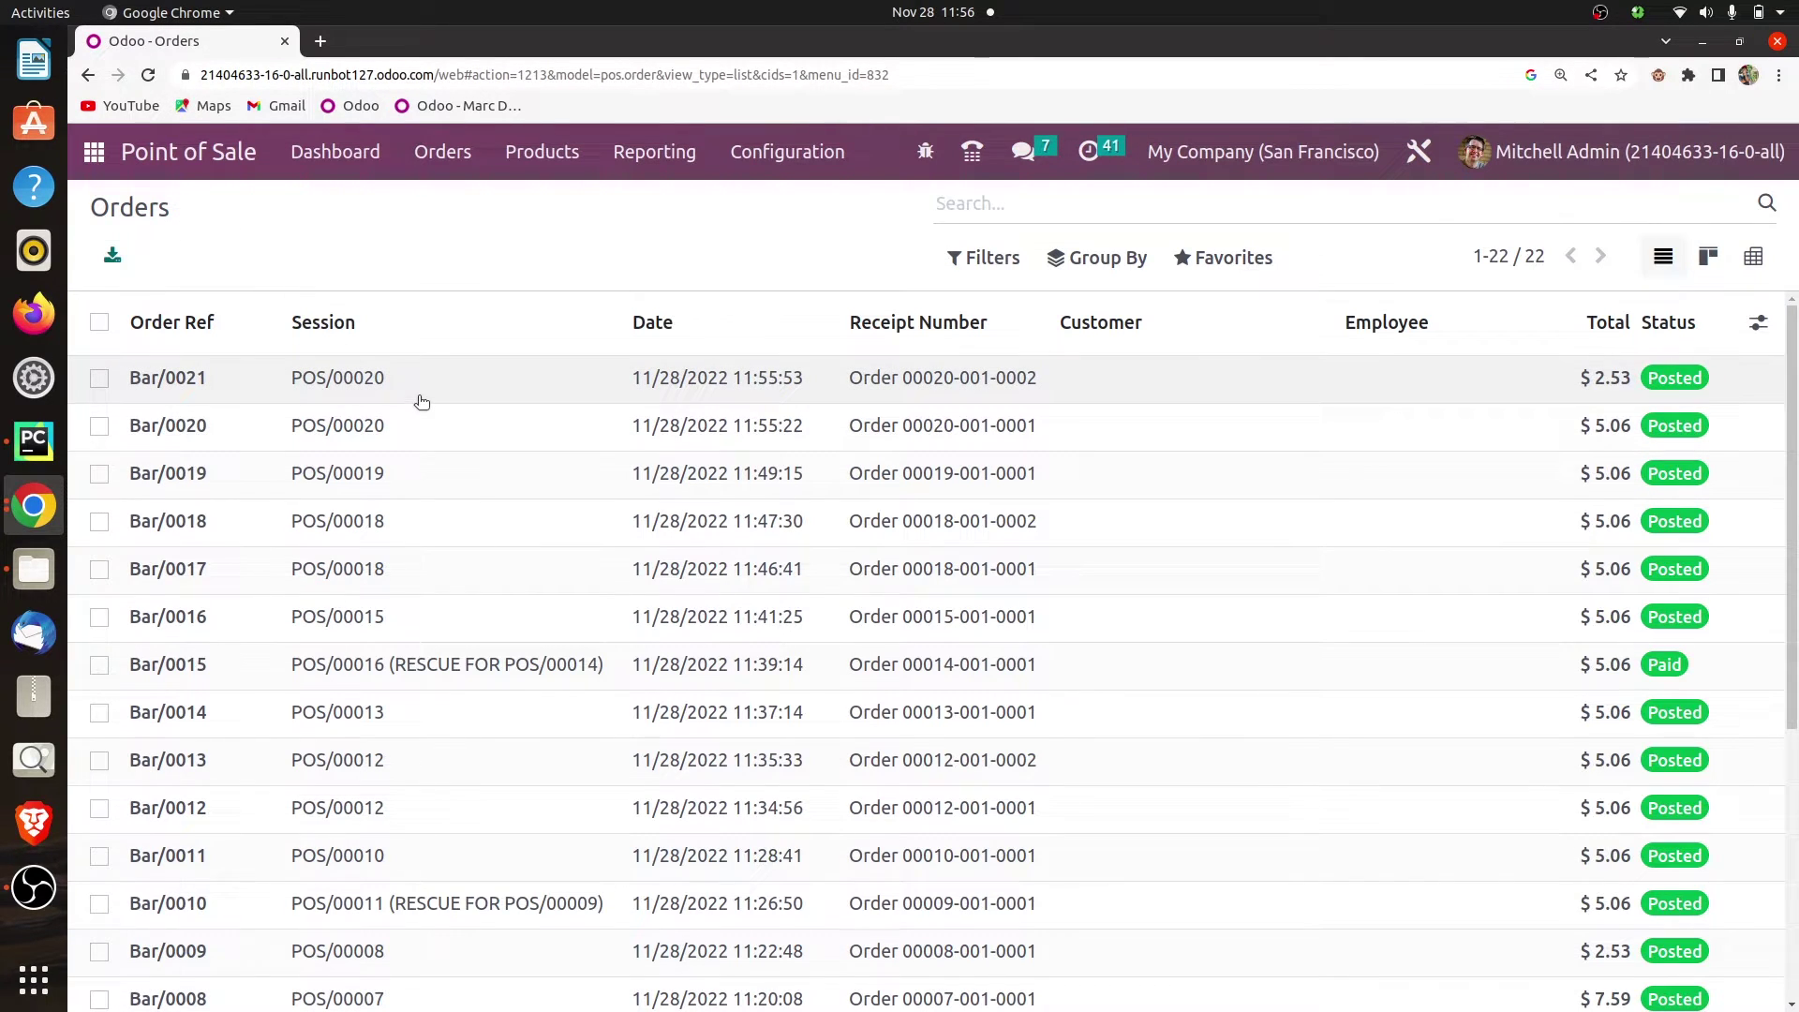
left_click(453, 427)
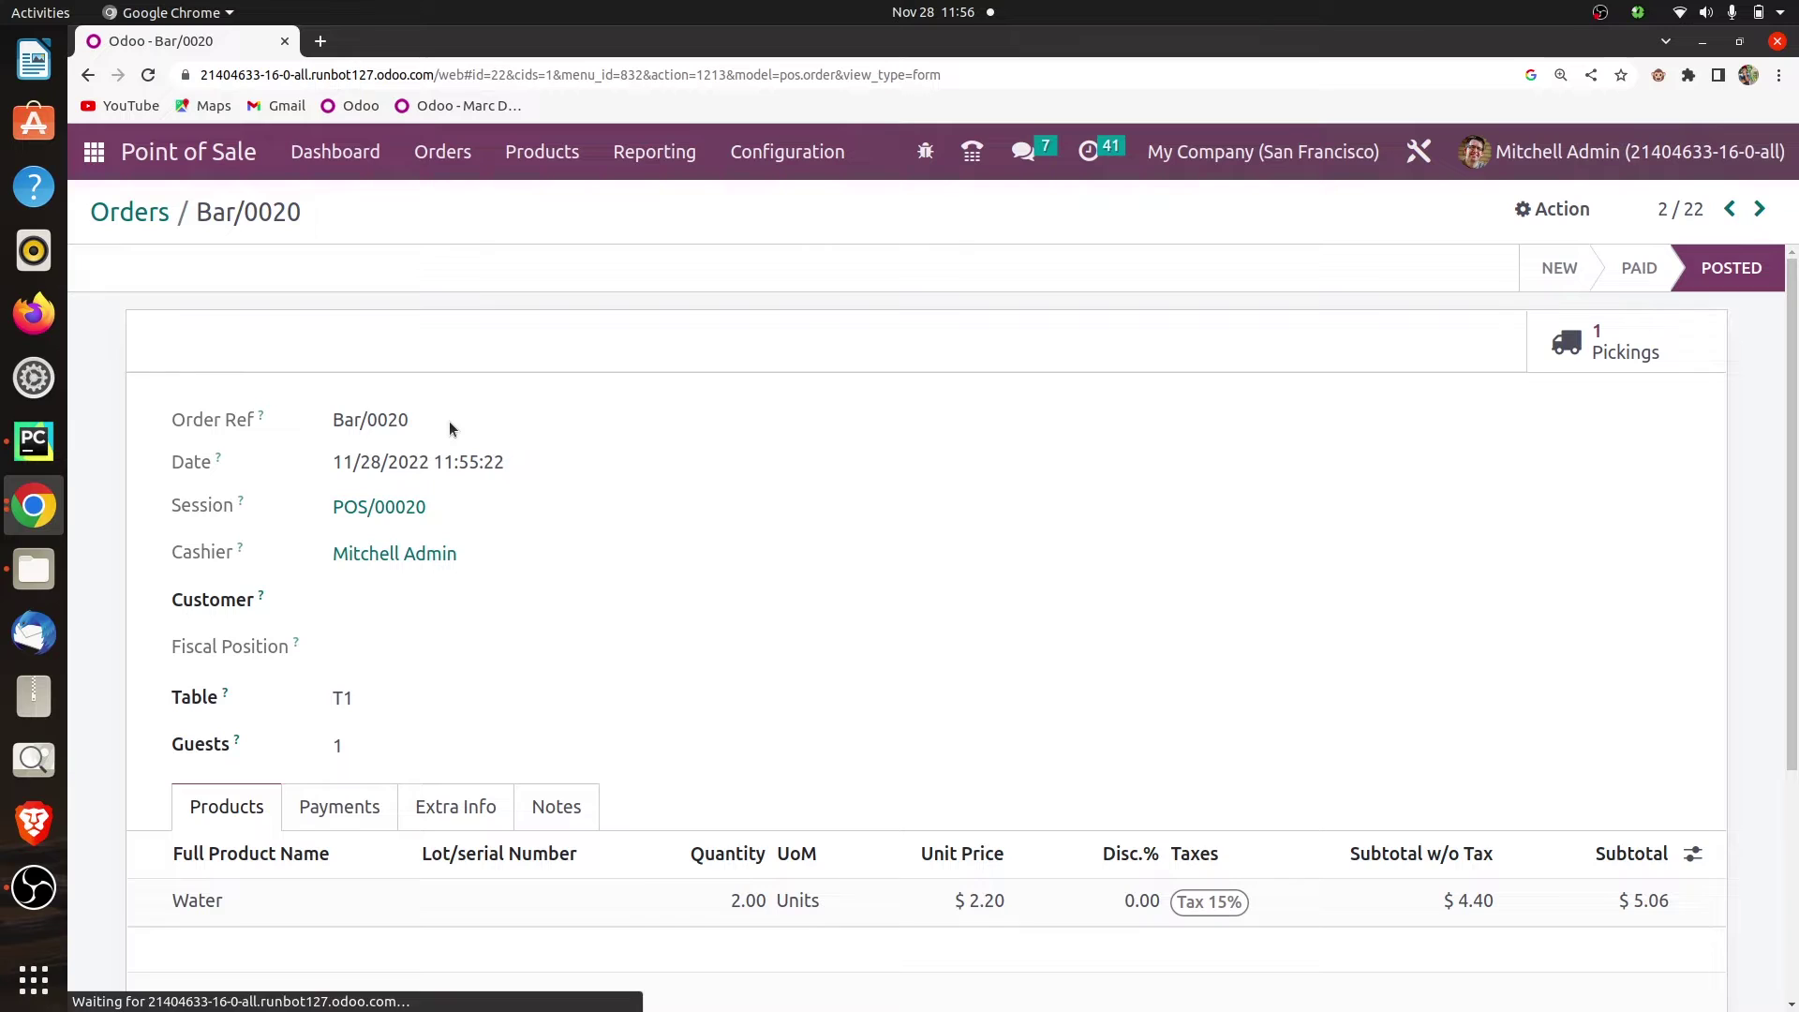
left_click(164, 214)
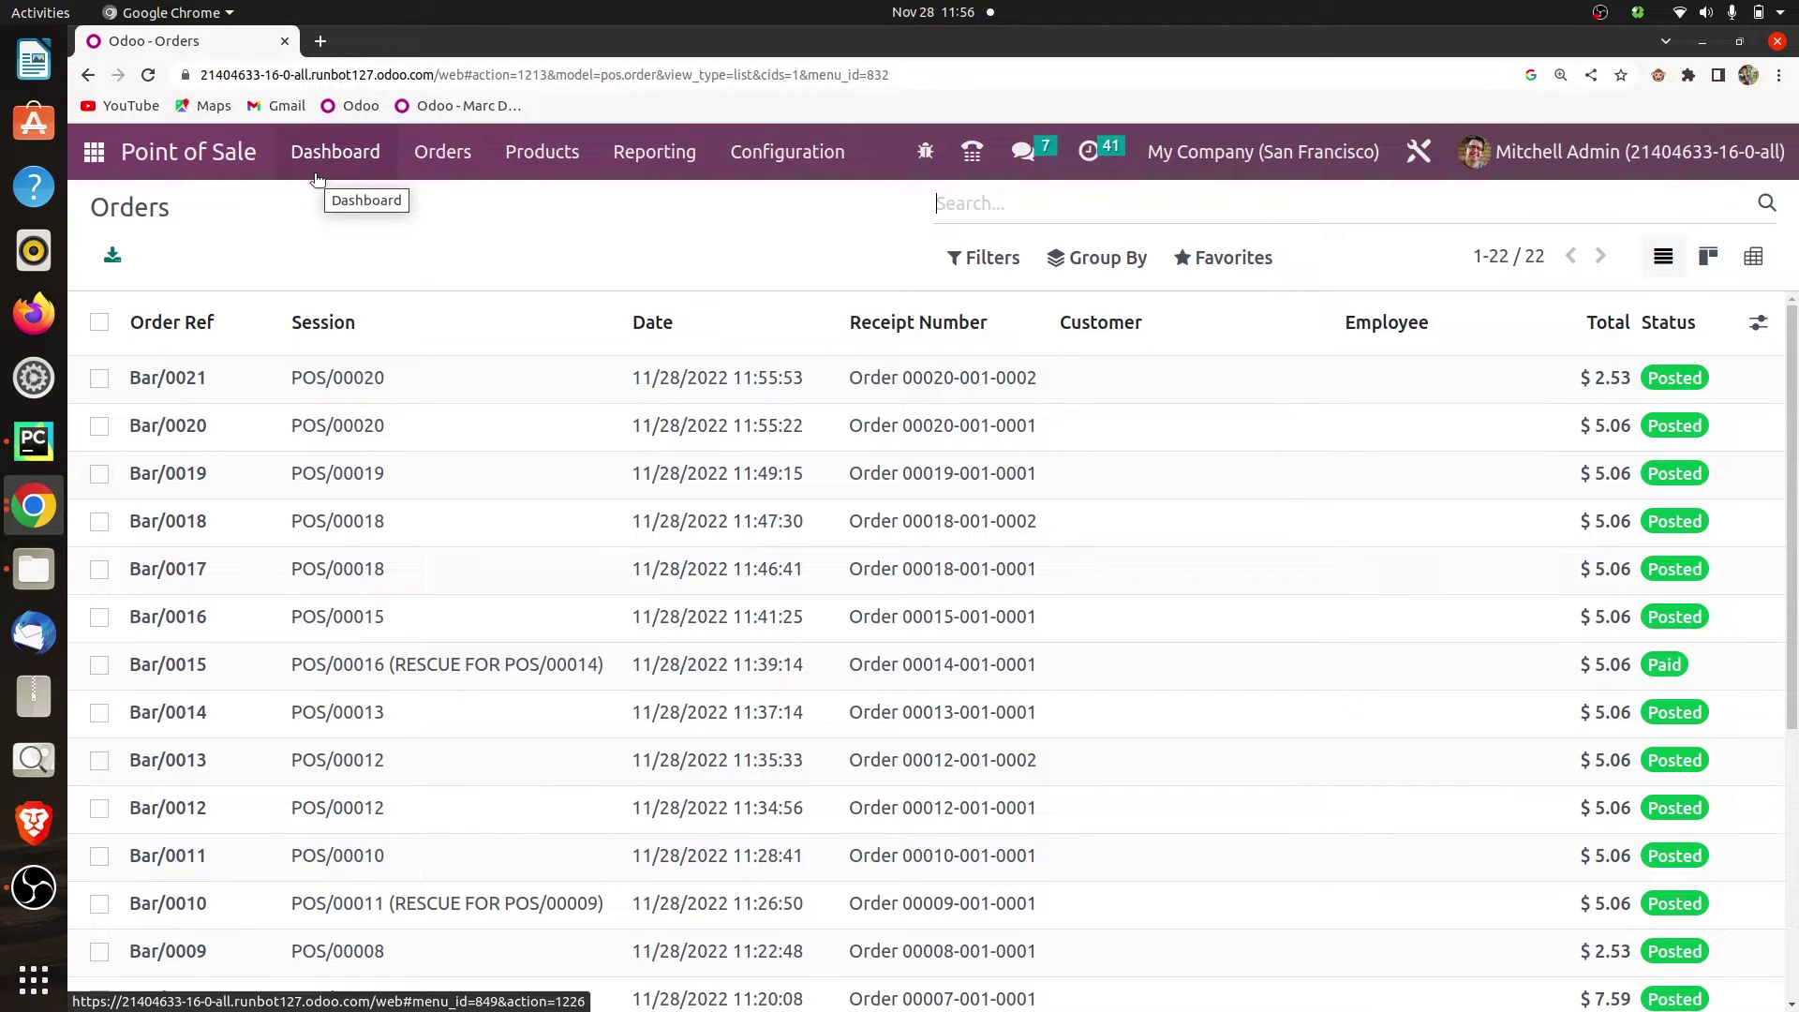
Start a new Bar session from the dashboard with 22 opening cash.
left_click(234, 167)
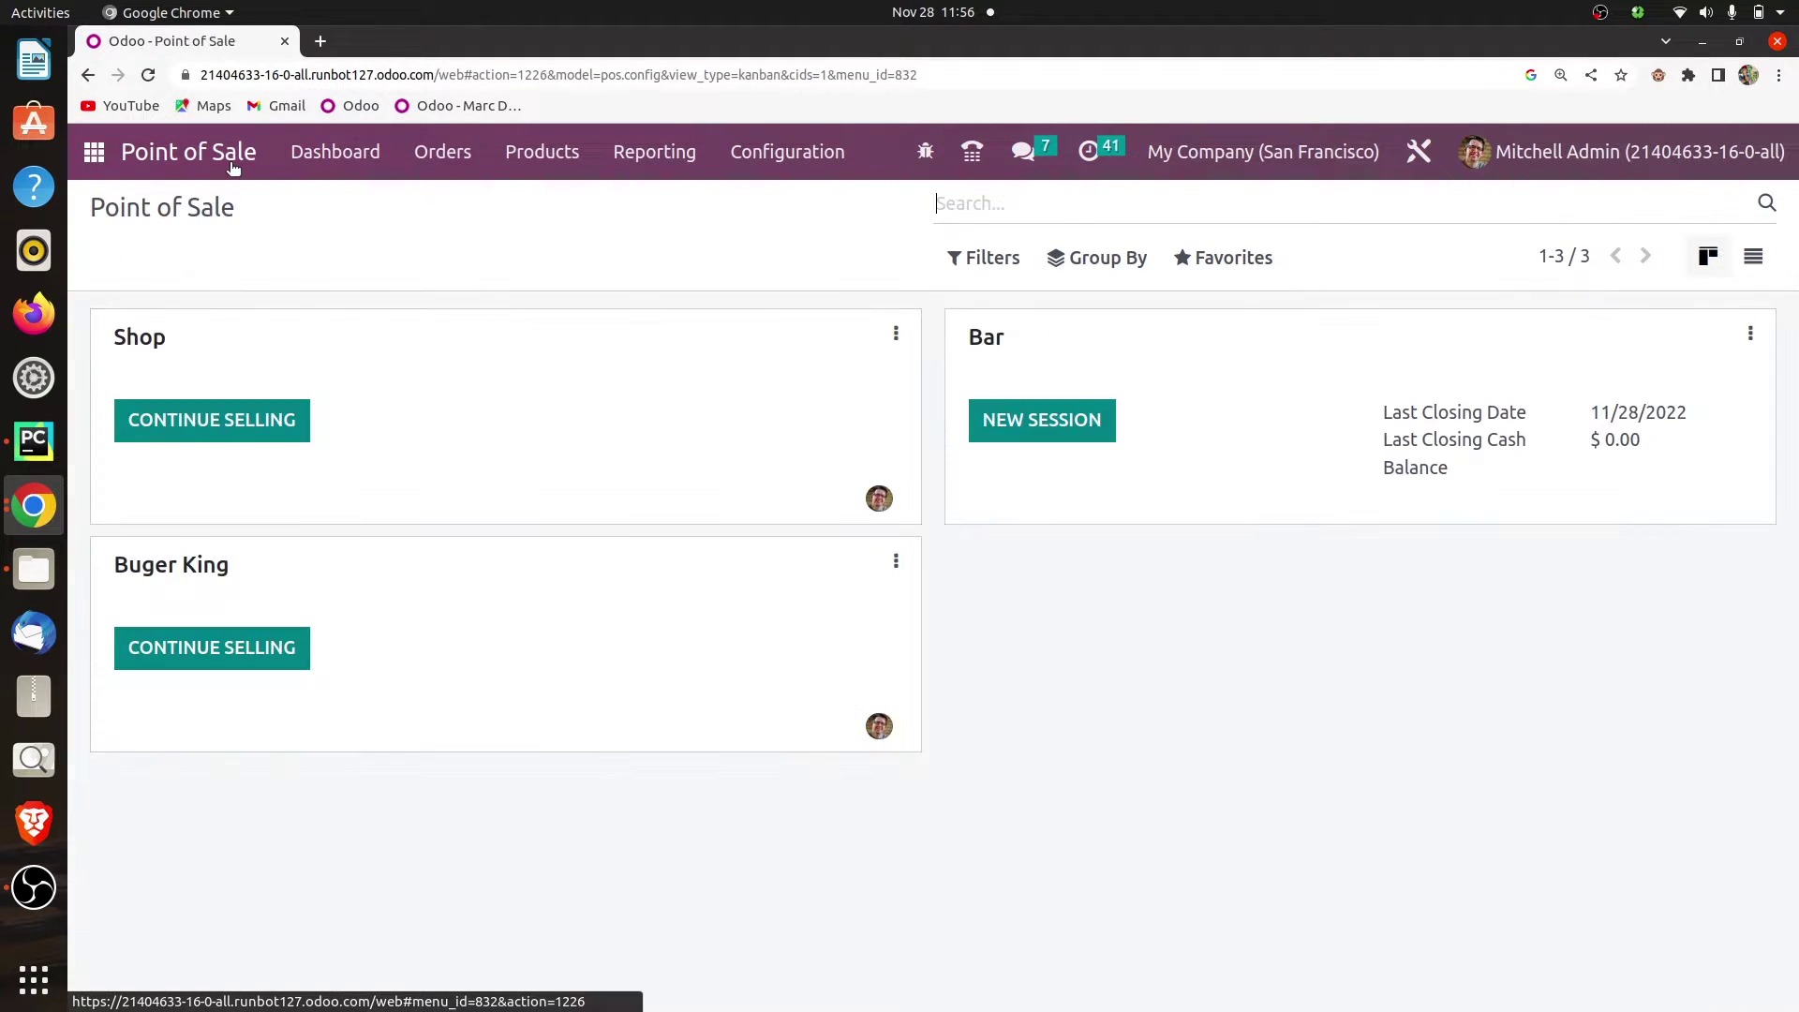
left_click(1078, 418)
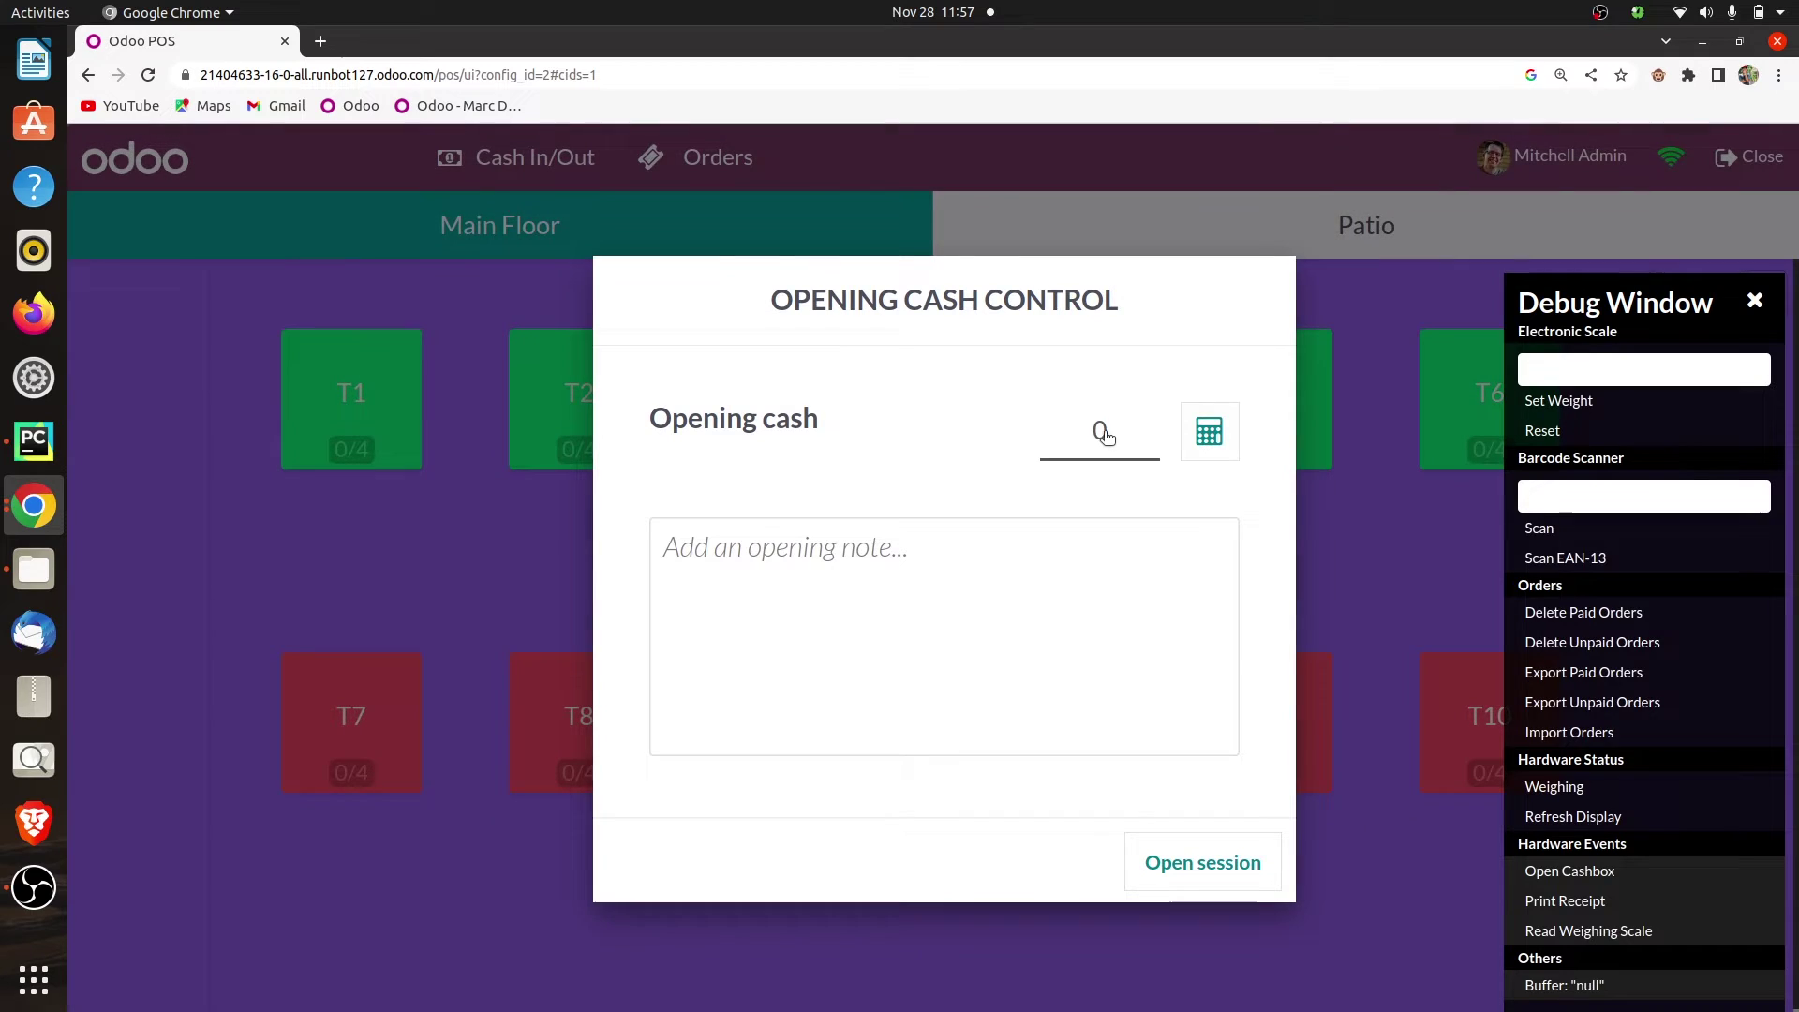
left_click(1103, 434)
type("22")
left_click(1196, 858)
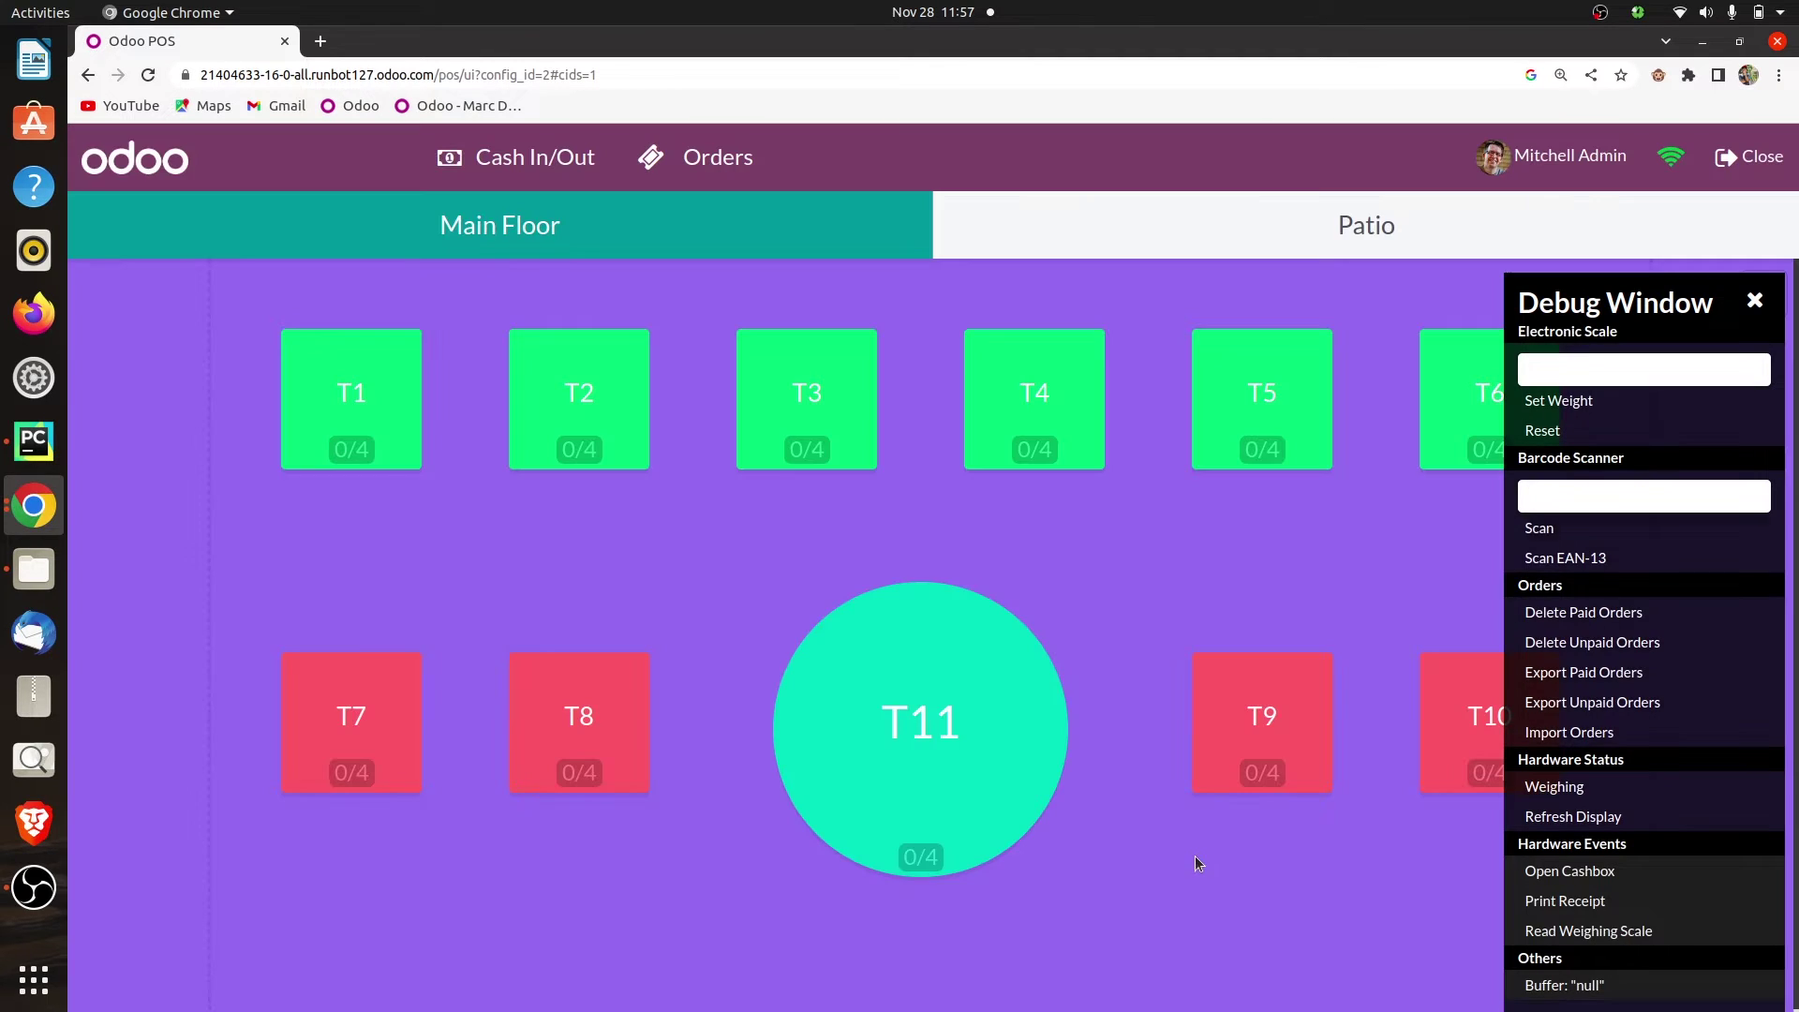
Add two Waters to table T1's order, then turn Wi‑Fi off.
left_click(382, 429)
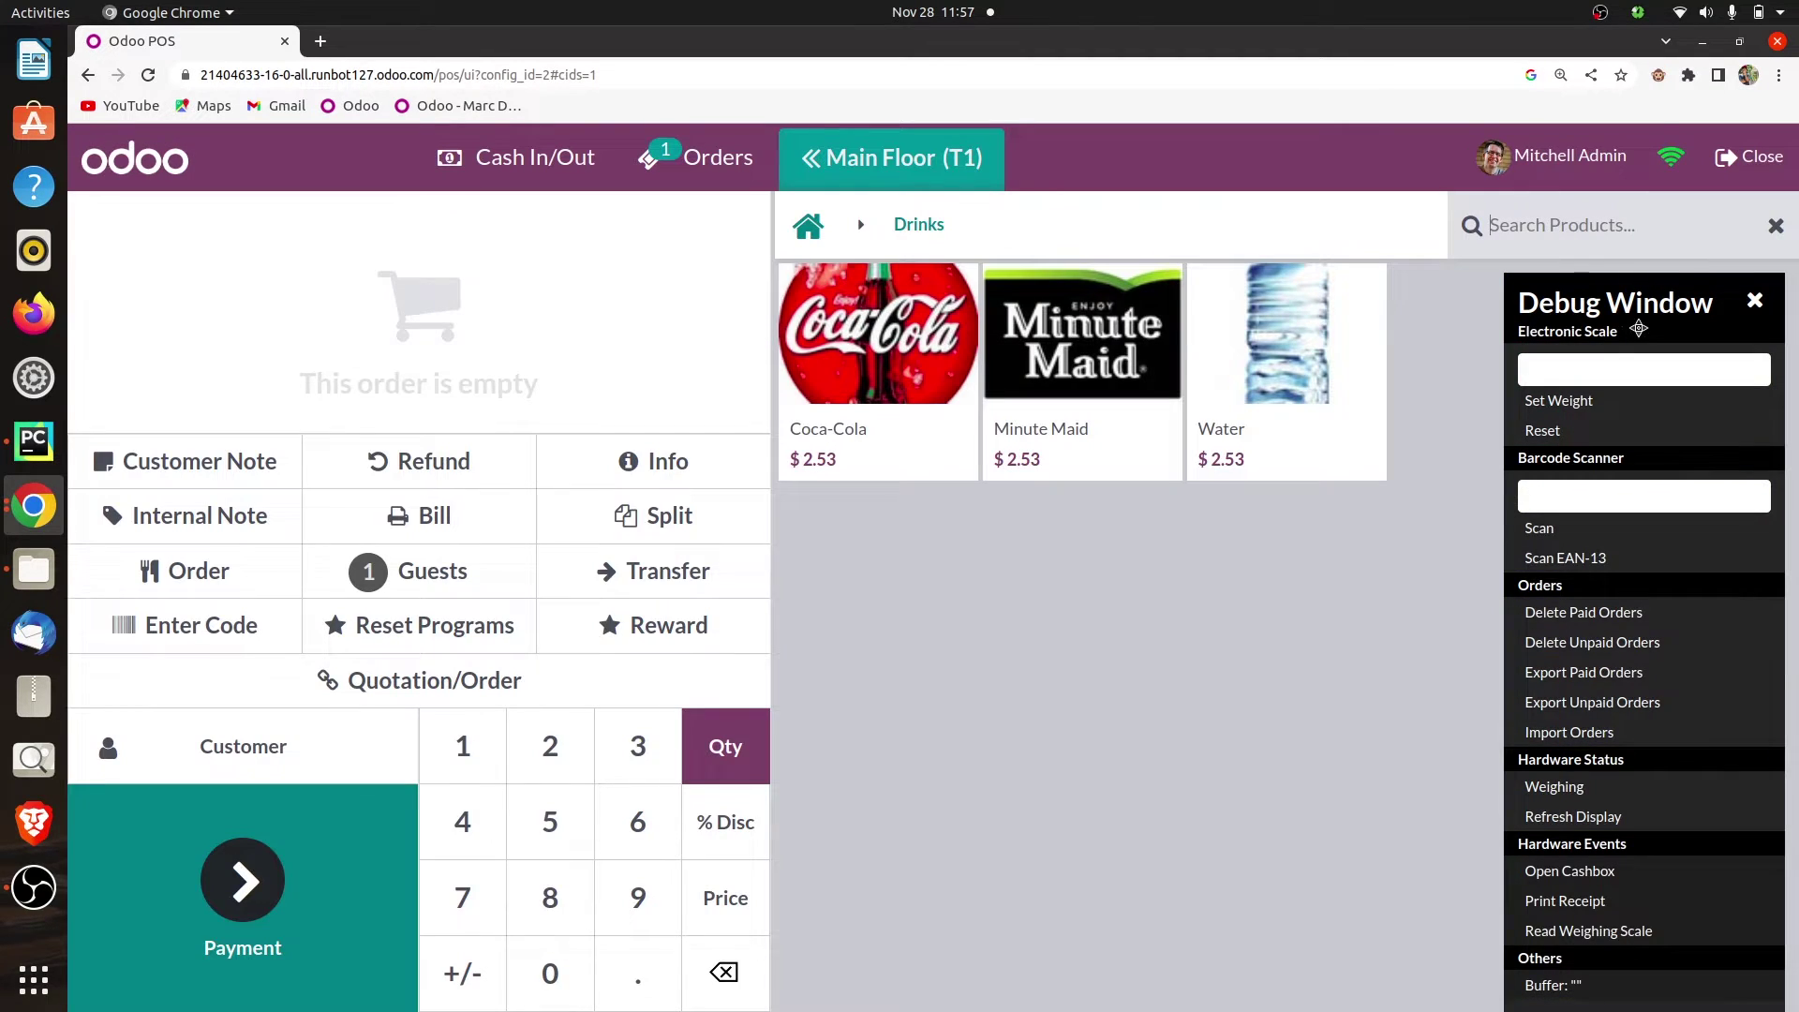
left_click(1248, 359)
left_click(1248, 359)
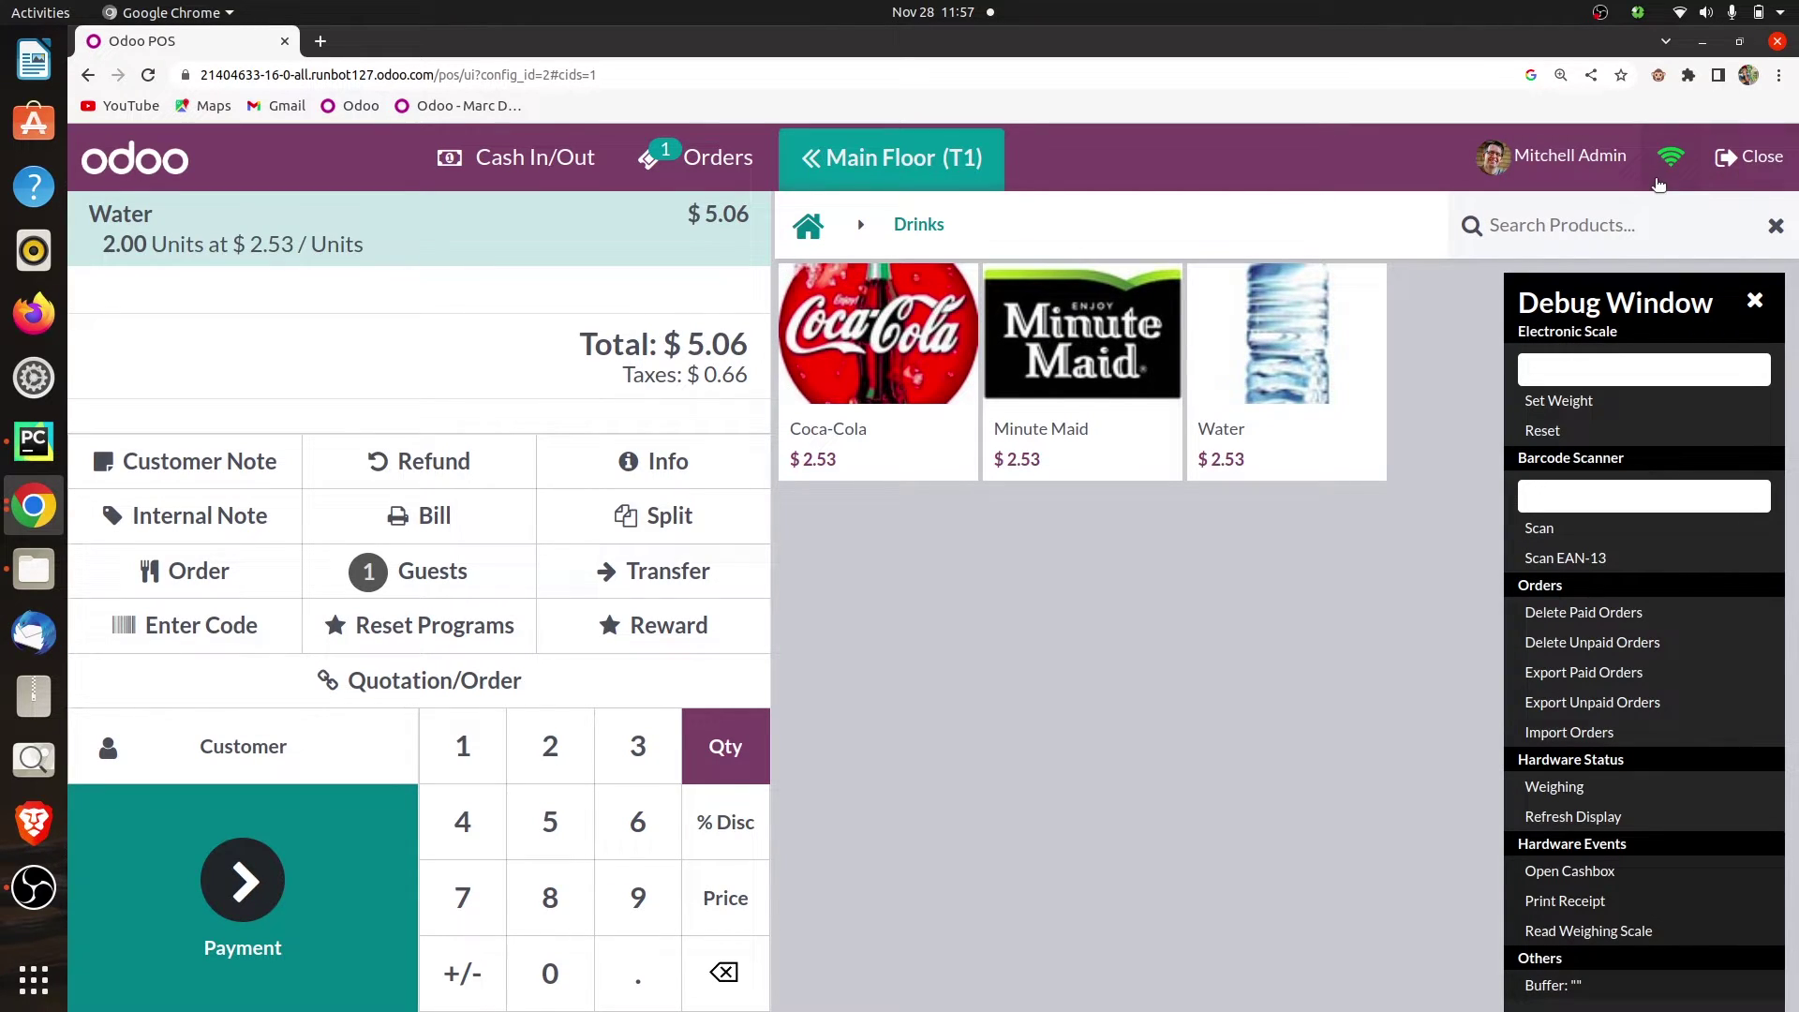
left_click(1796, 17)
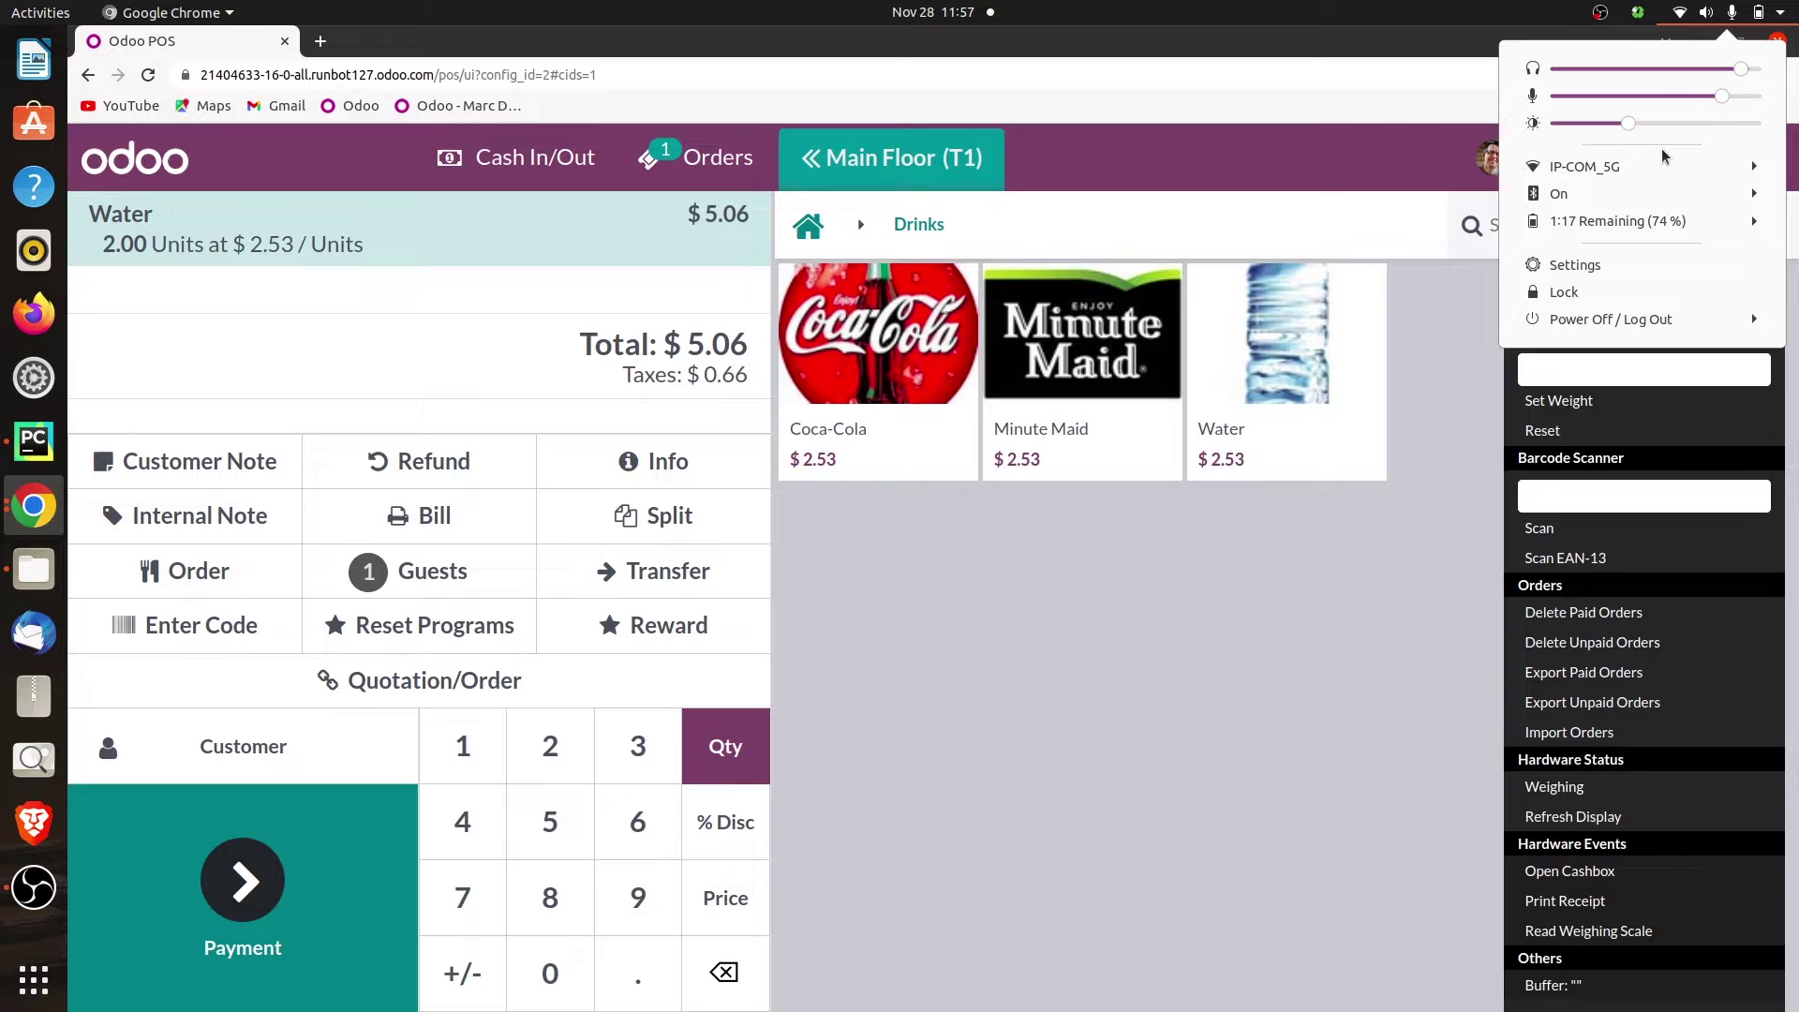
left_click(1613, 195)
left_click(1593, 166)
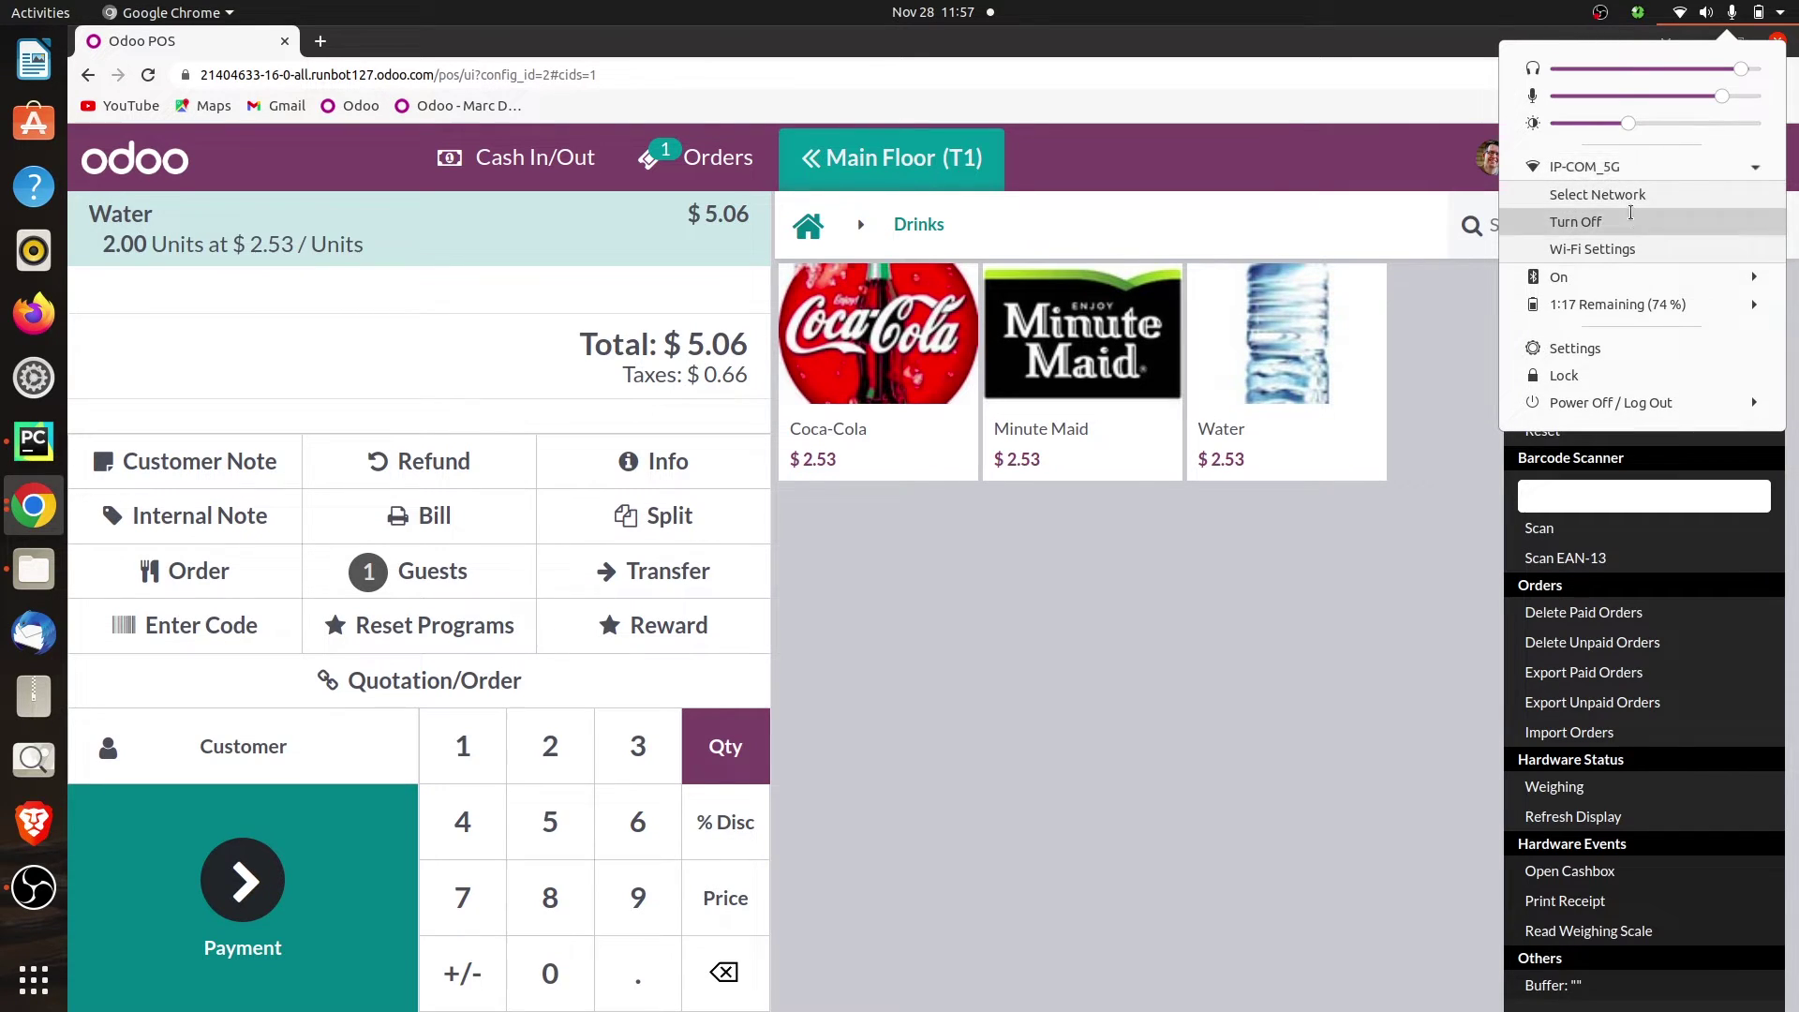
left_click(1612, 221)
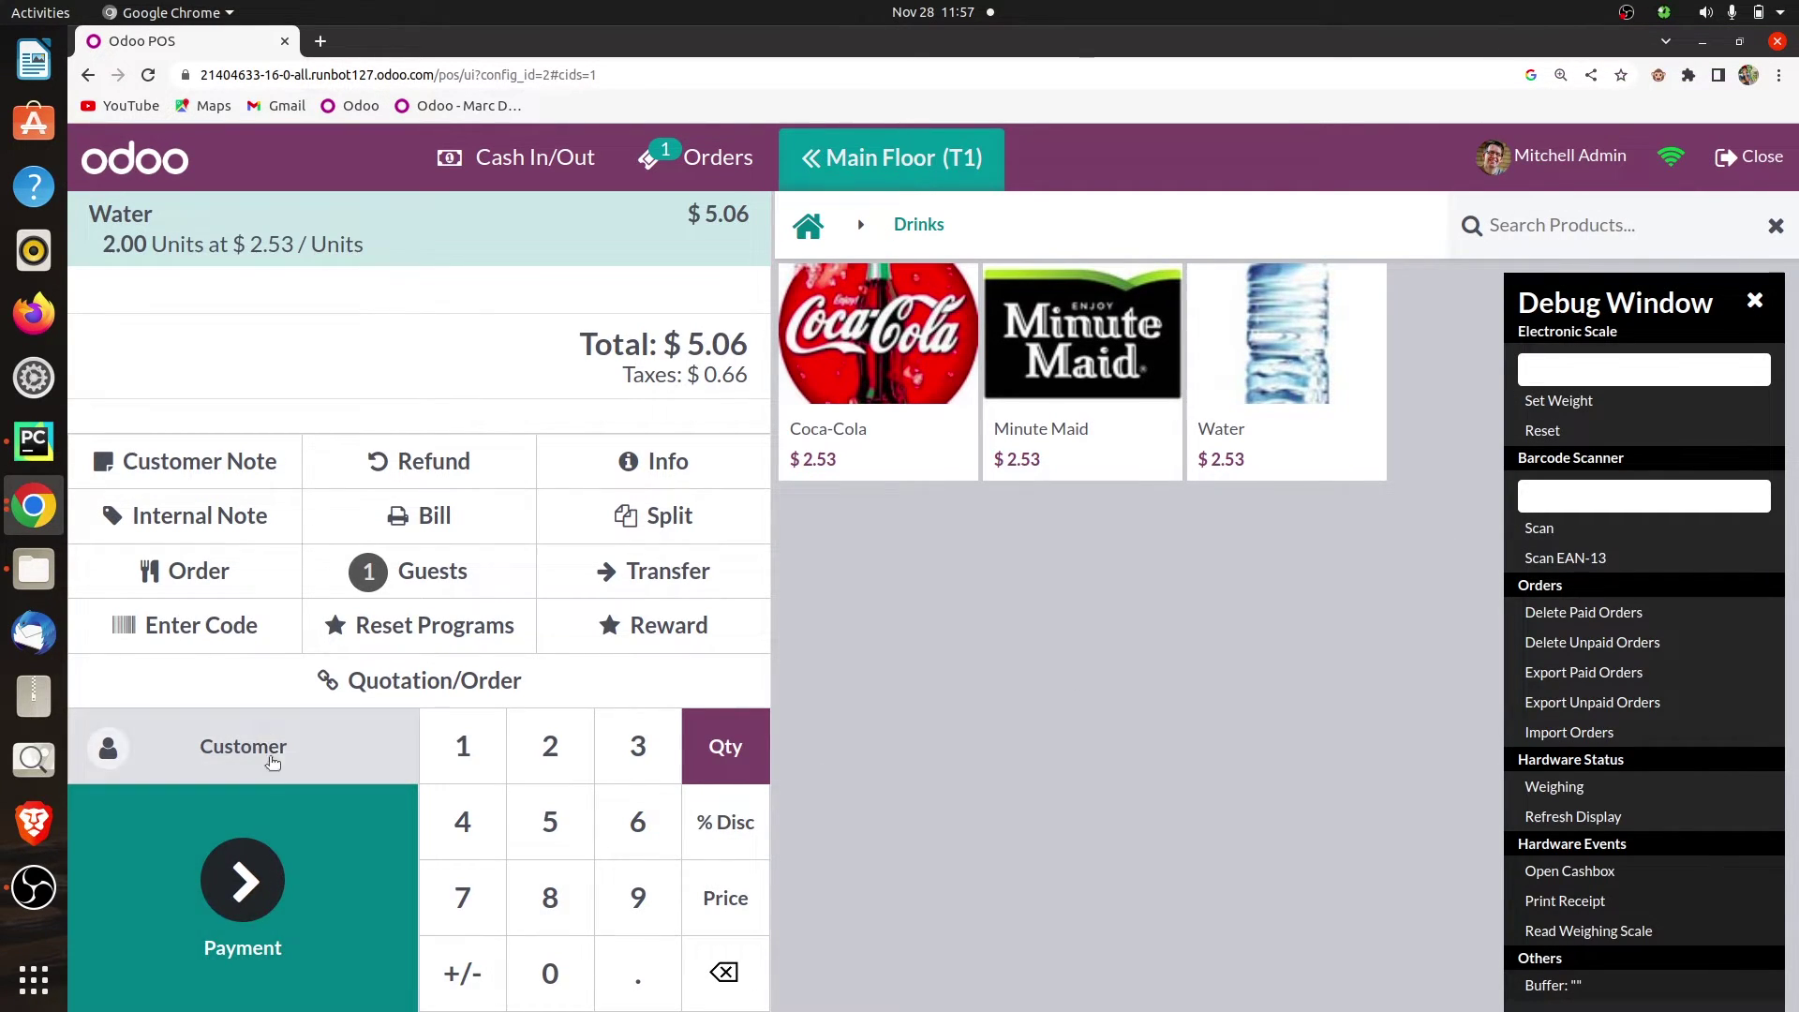
Pay T1's $5.06 in cash, validate offline, and dismiss the sync and network errors.
left_click(285, 887)
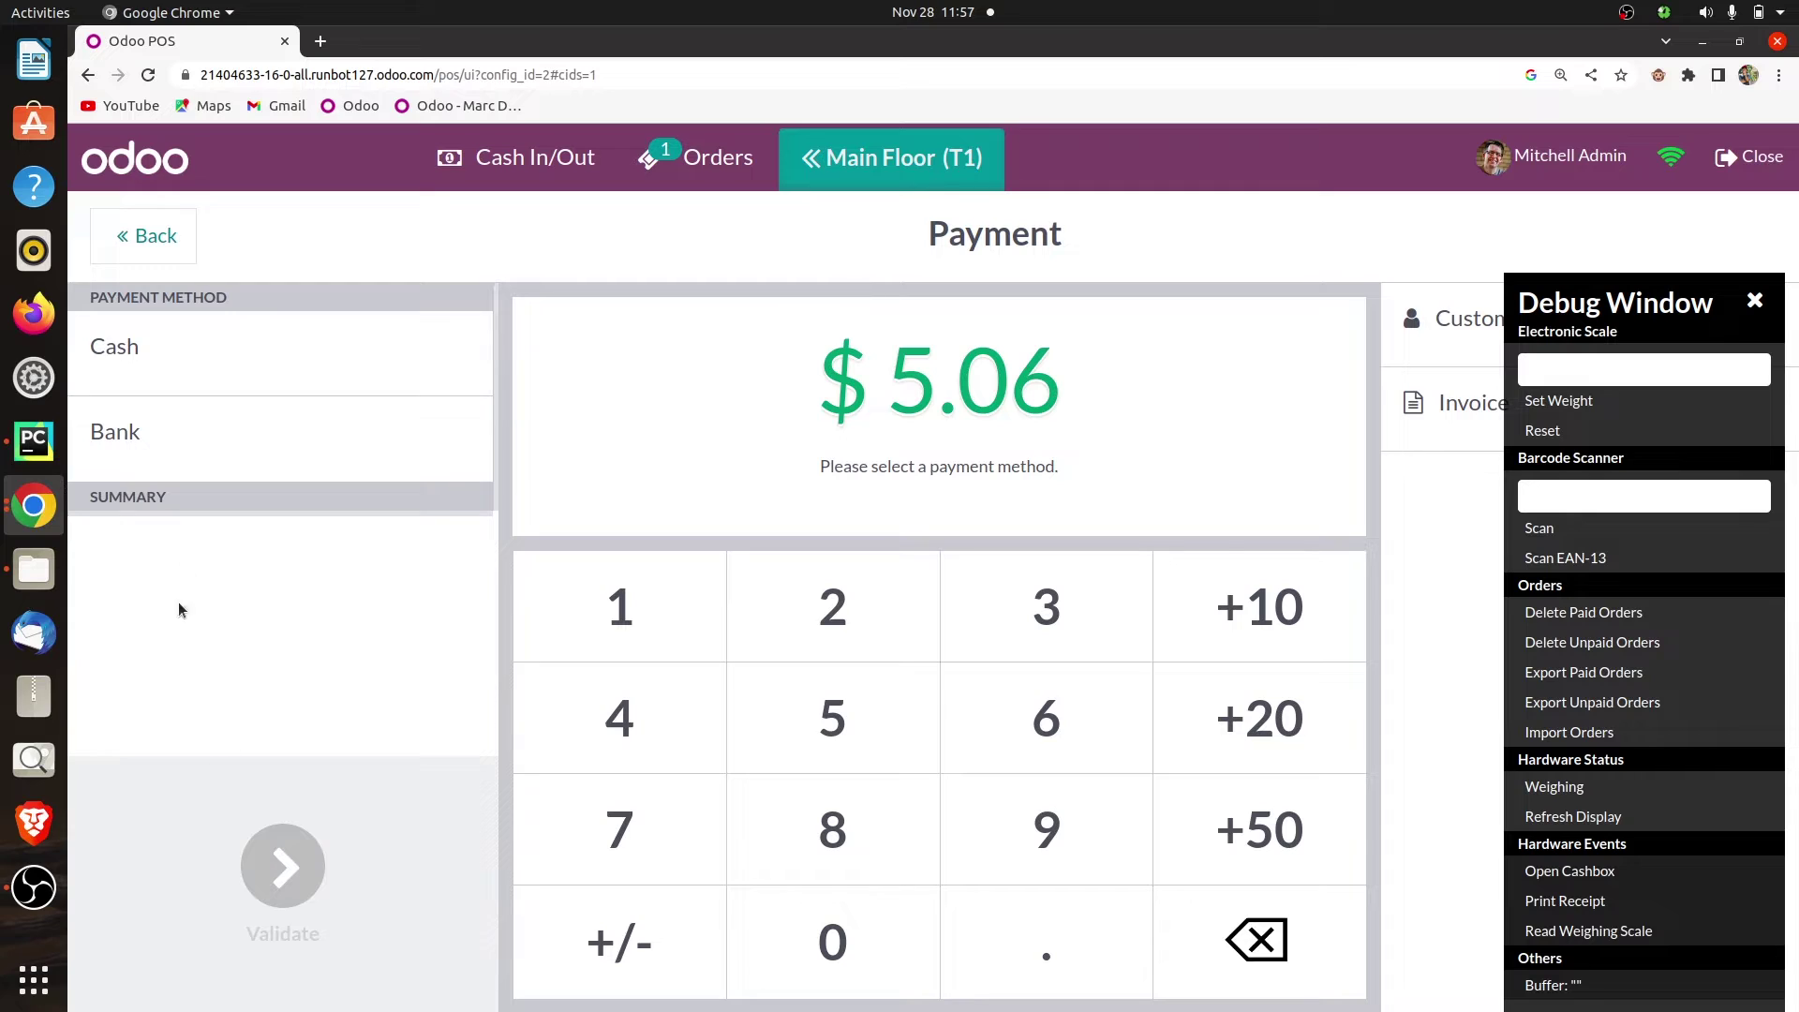
left_click(277, 349)
left_click(1765, 303)
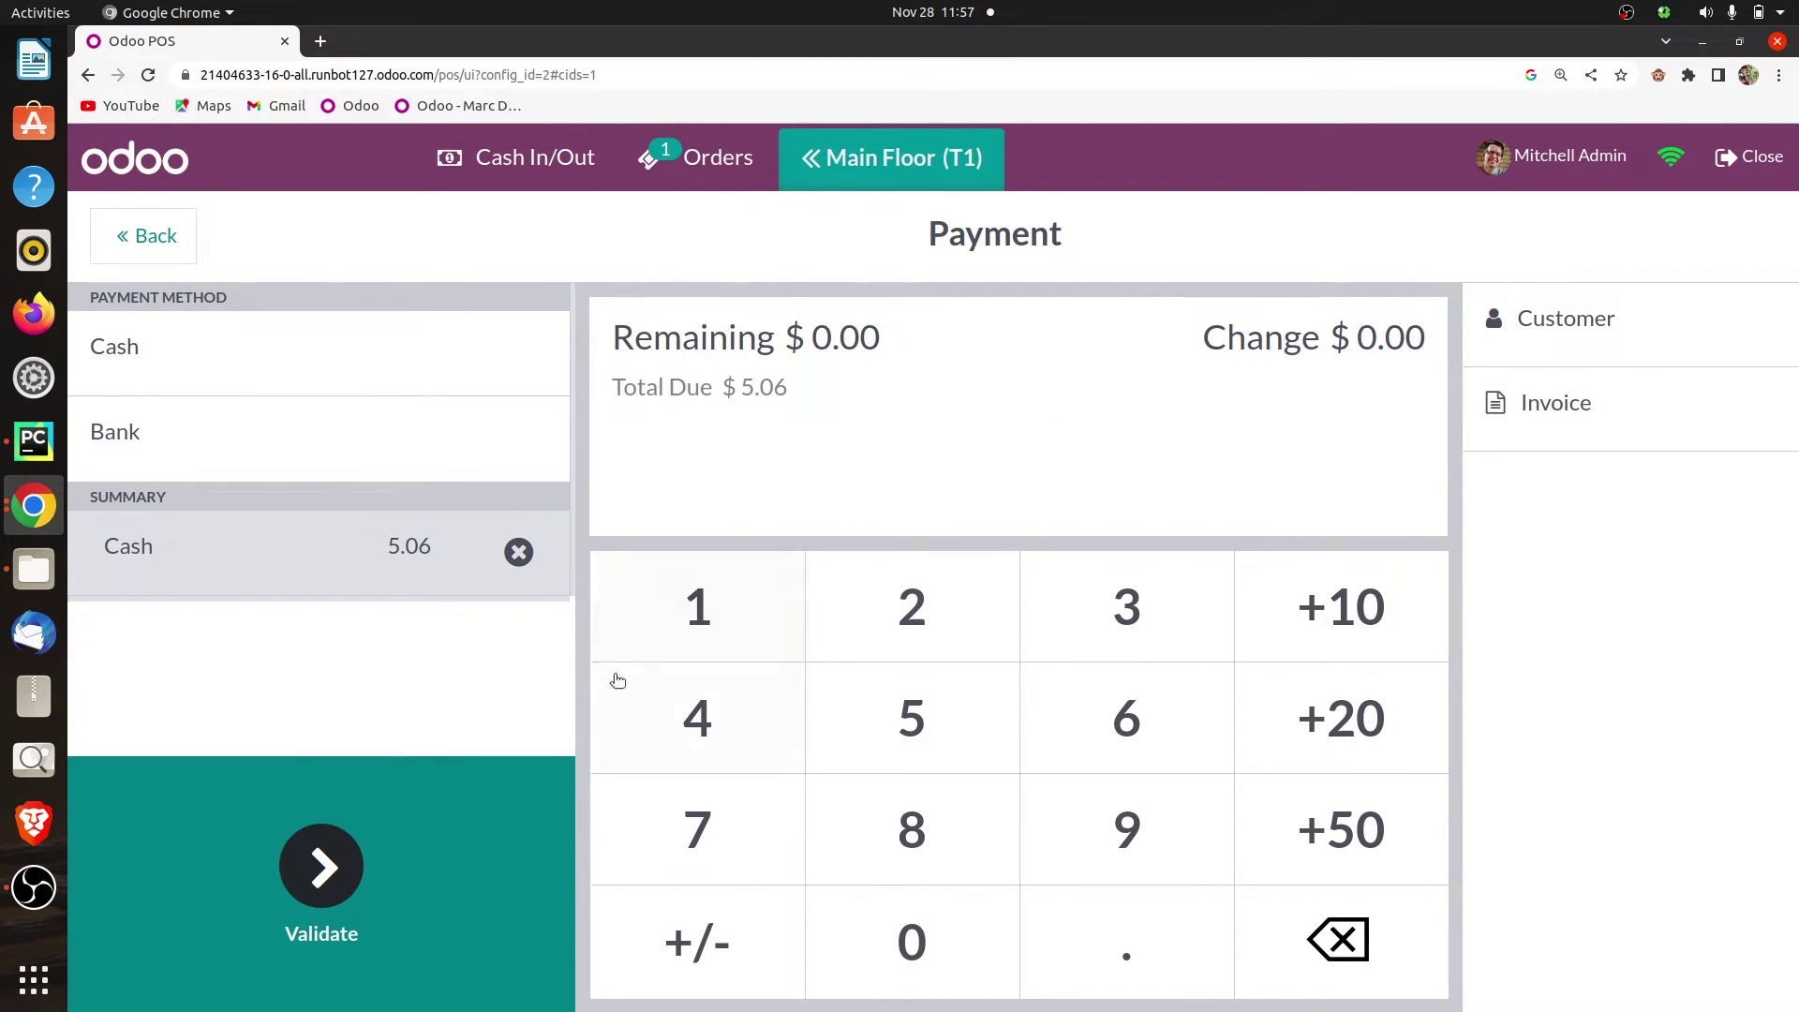
left_click(424, 859)
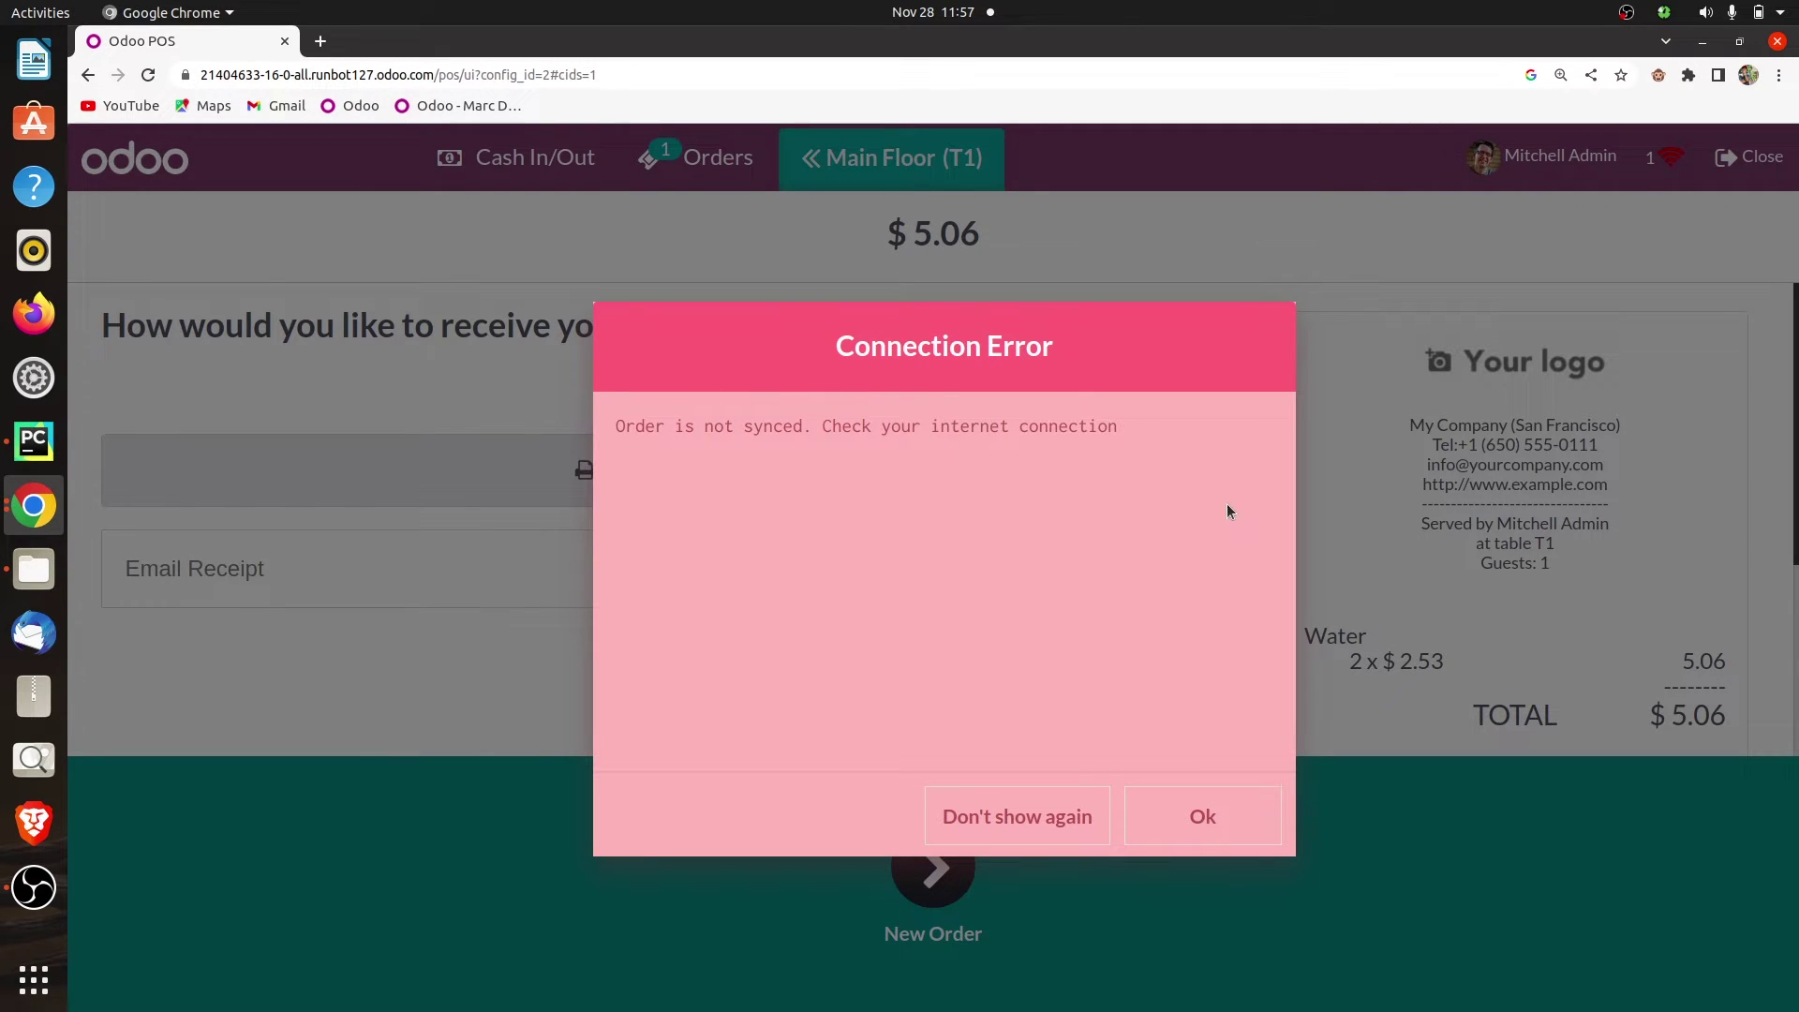
left_click(1156, 820)
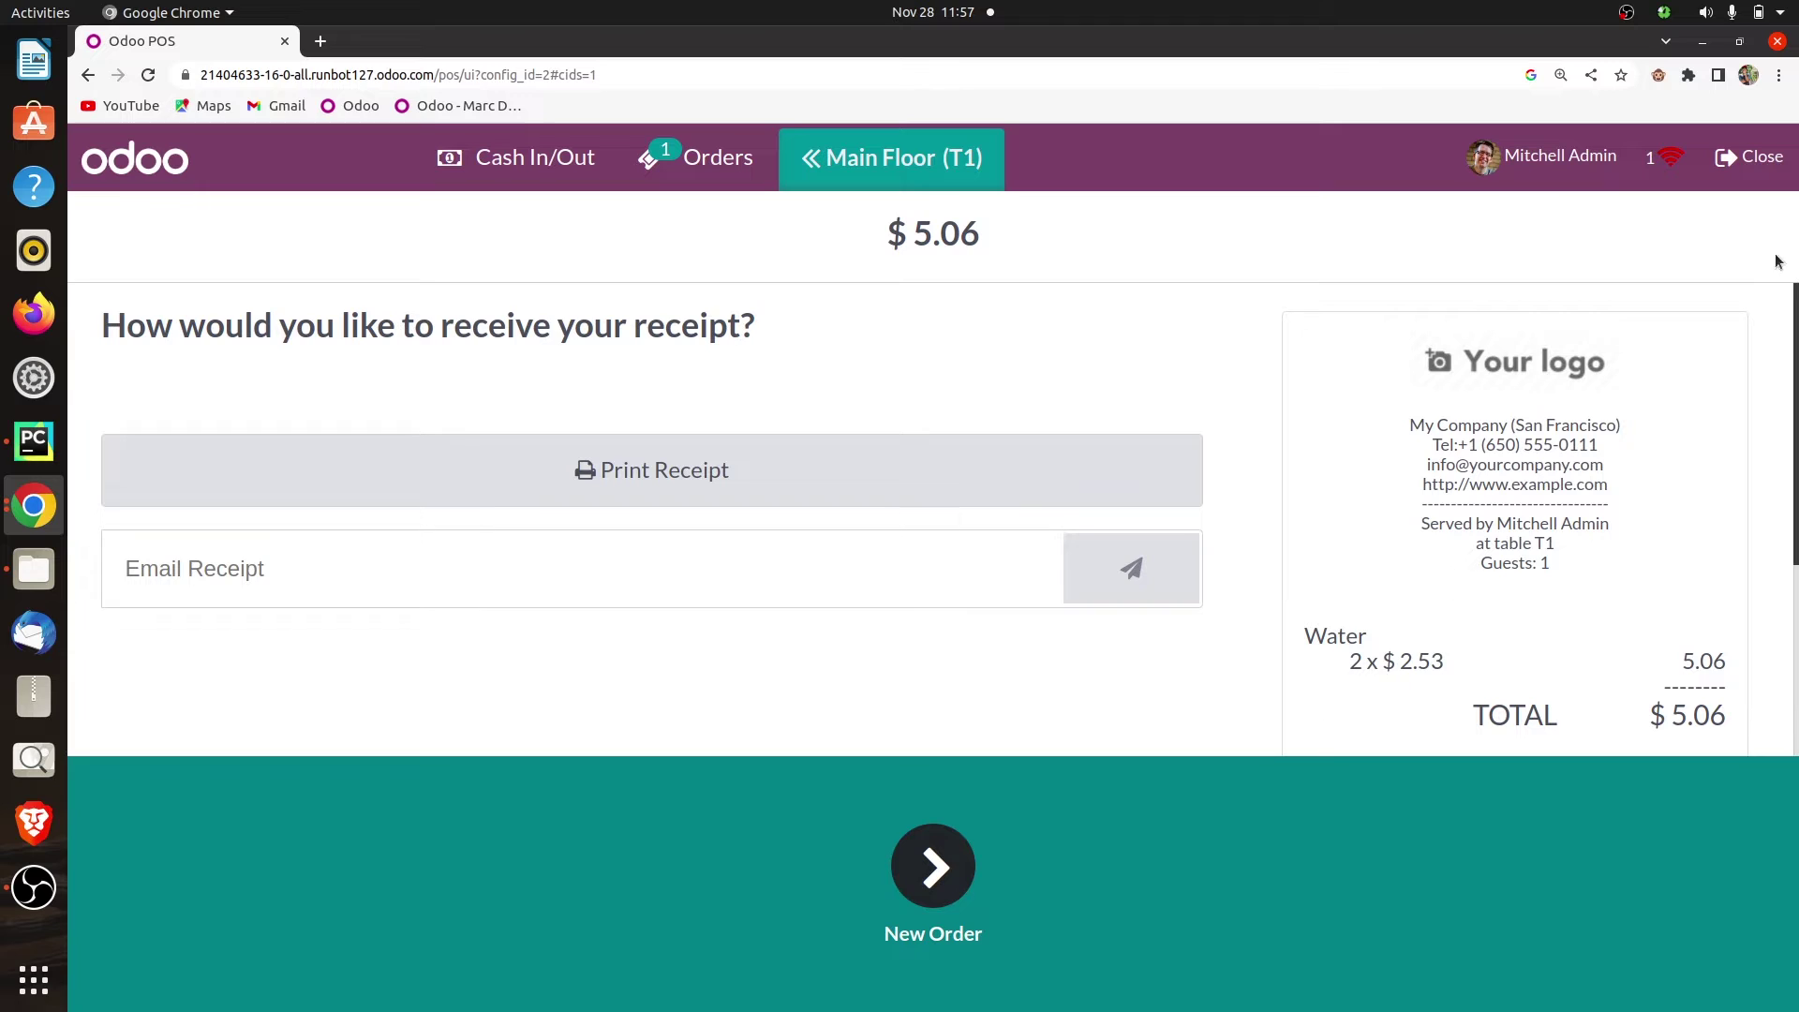
left_click(1741, 161)
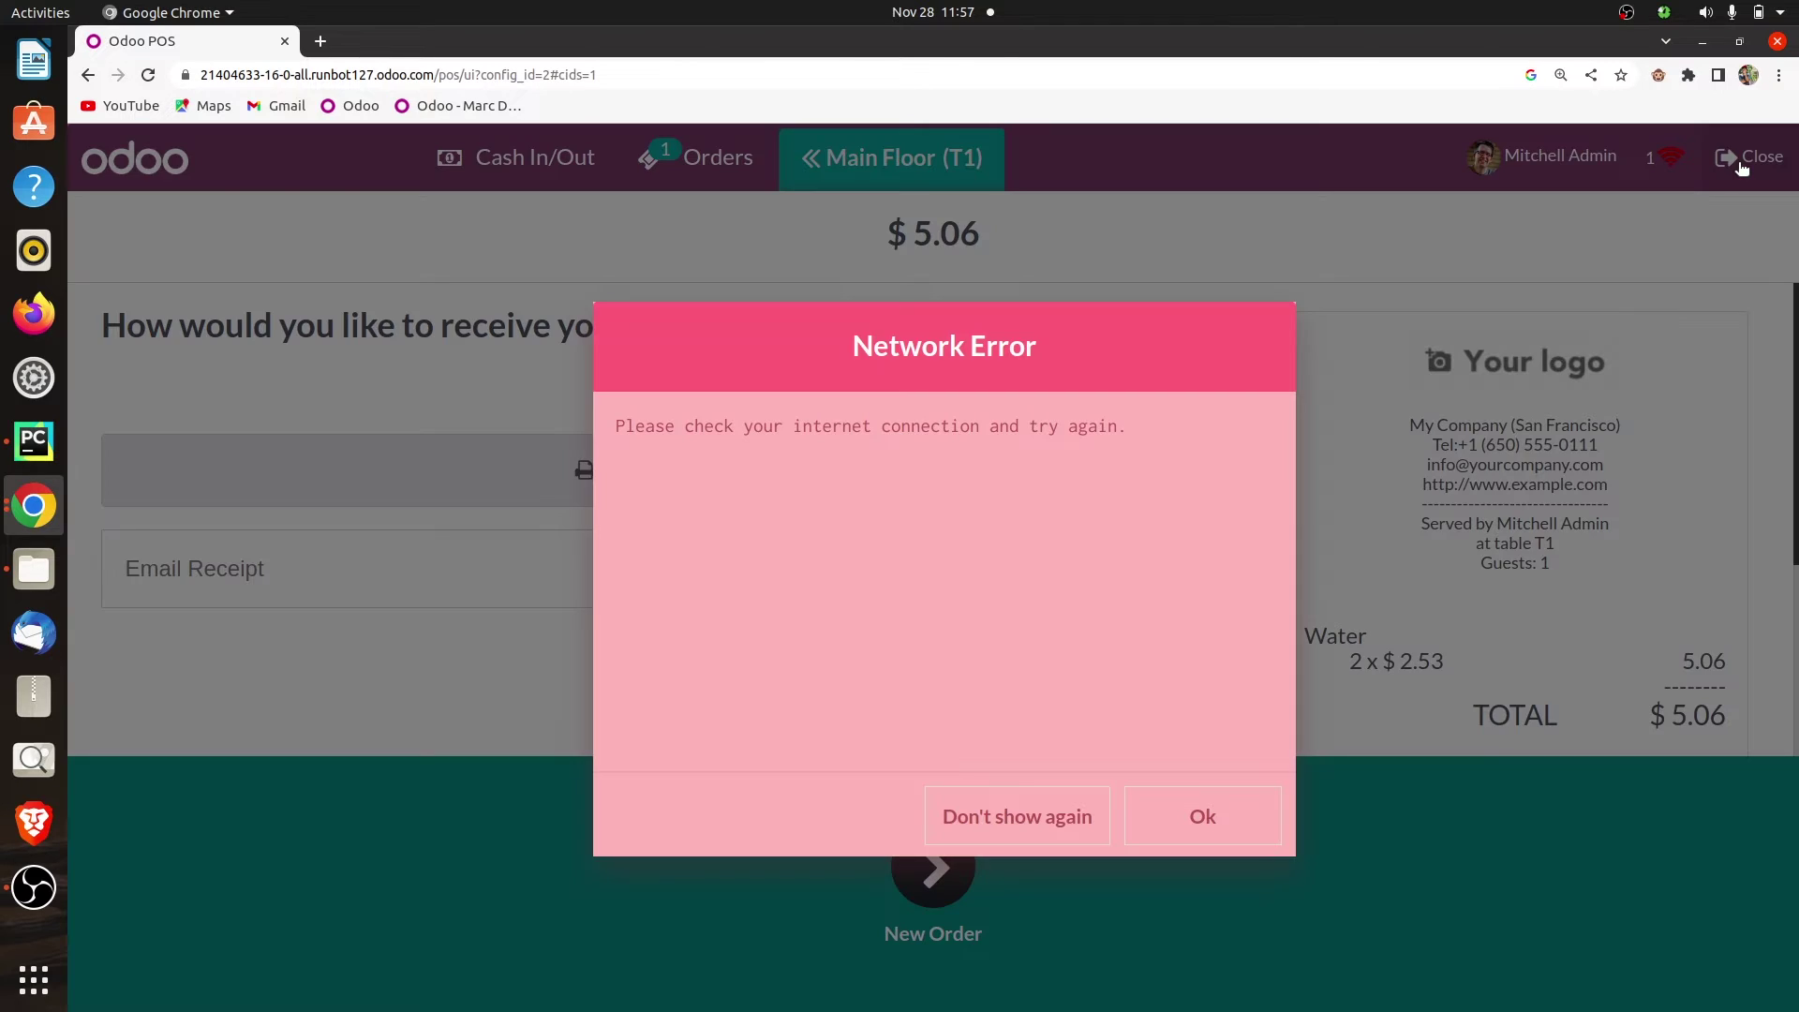
left_click(1246, 821)
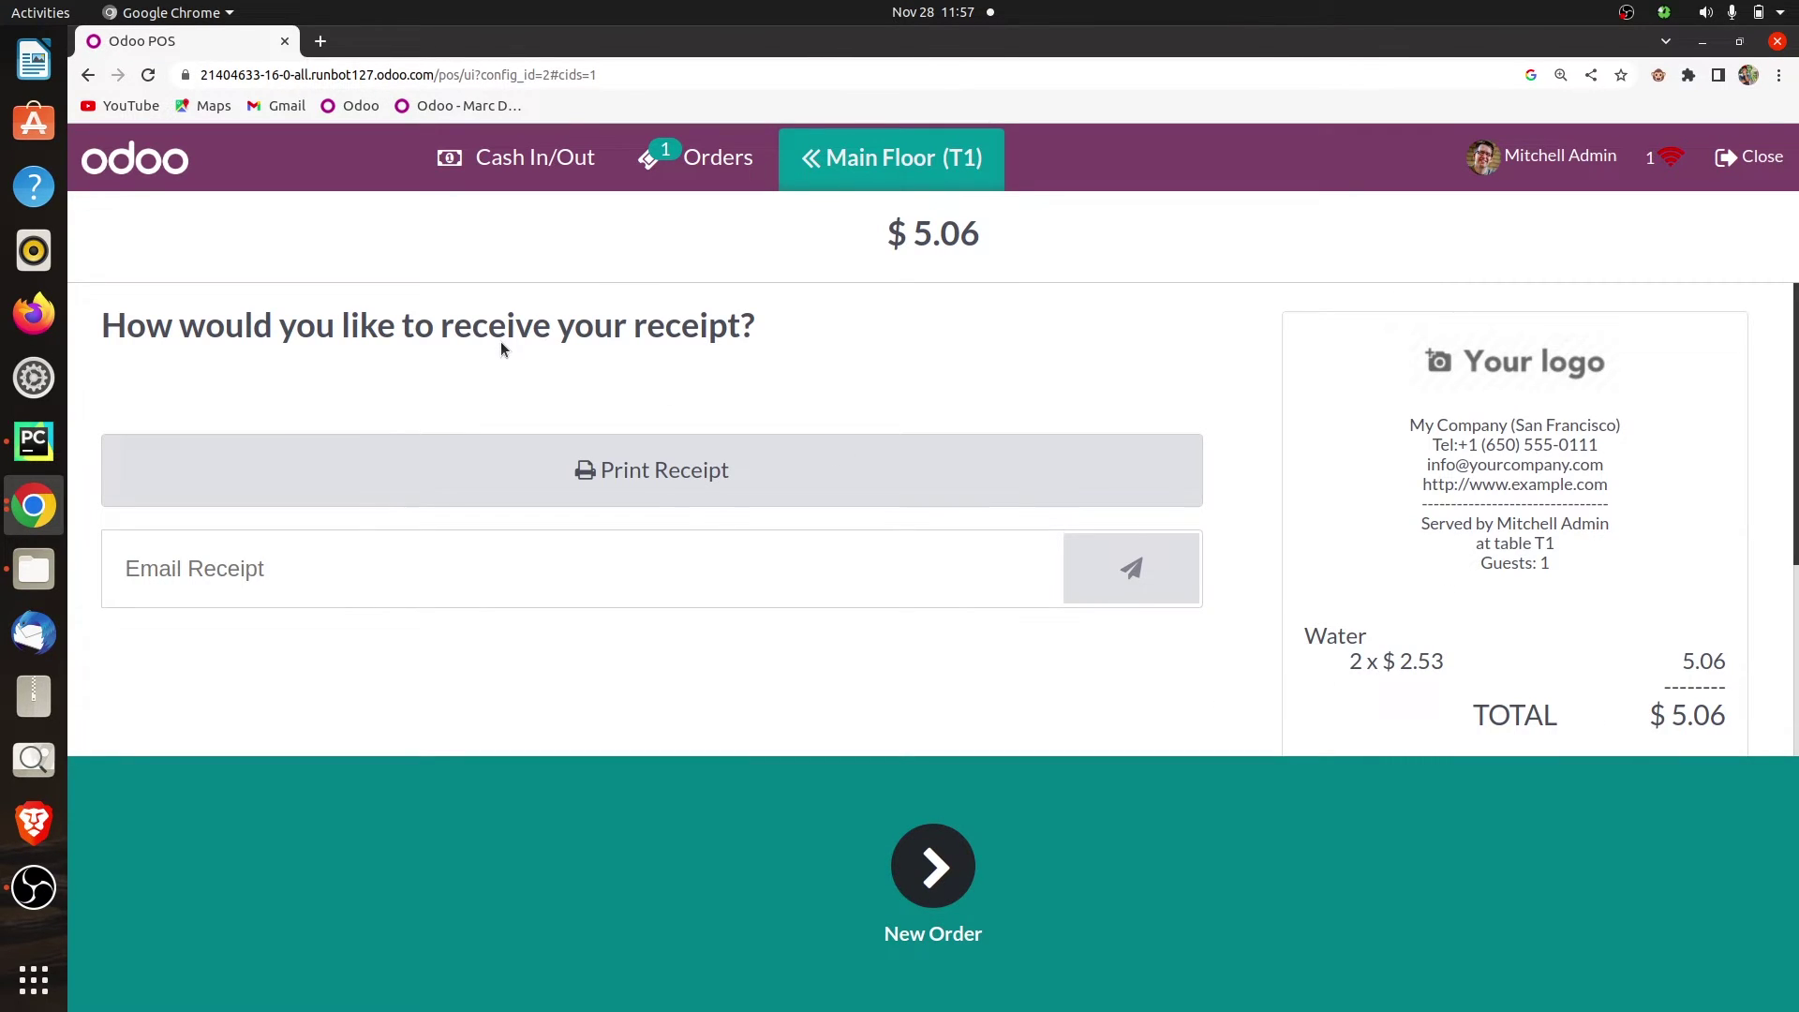
Return to the backend, dismiss the connection-lost notice, and turn Wi‑Fi back on.
left_click(86, 80)
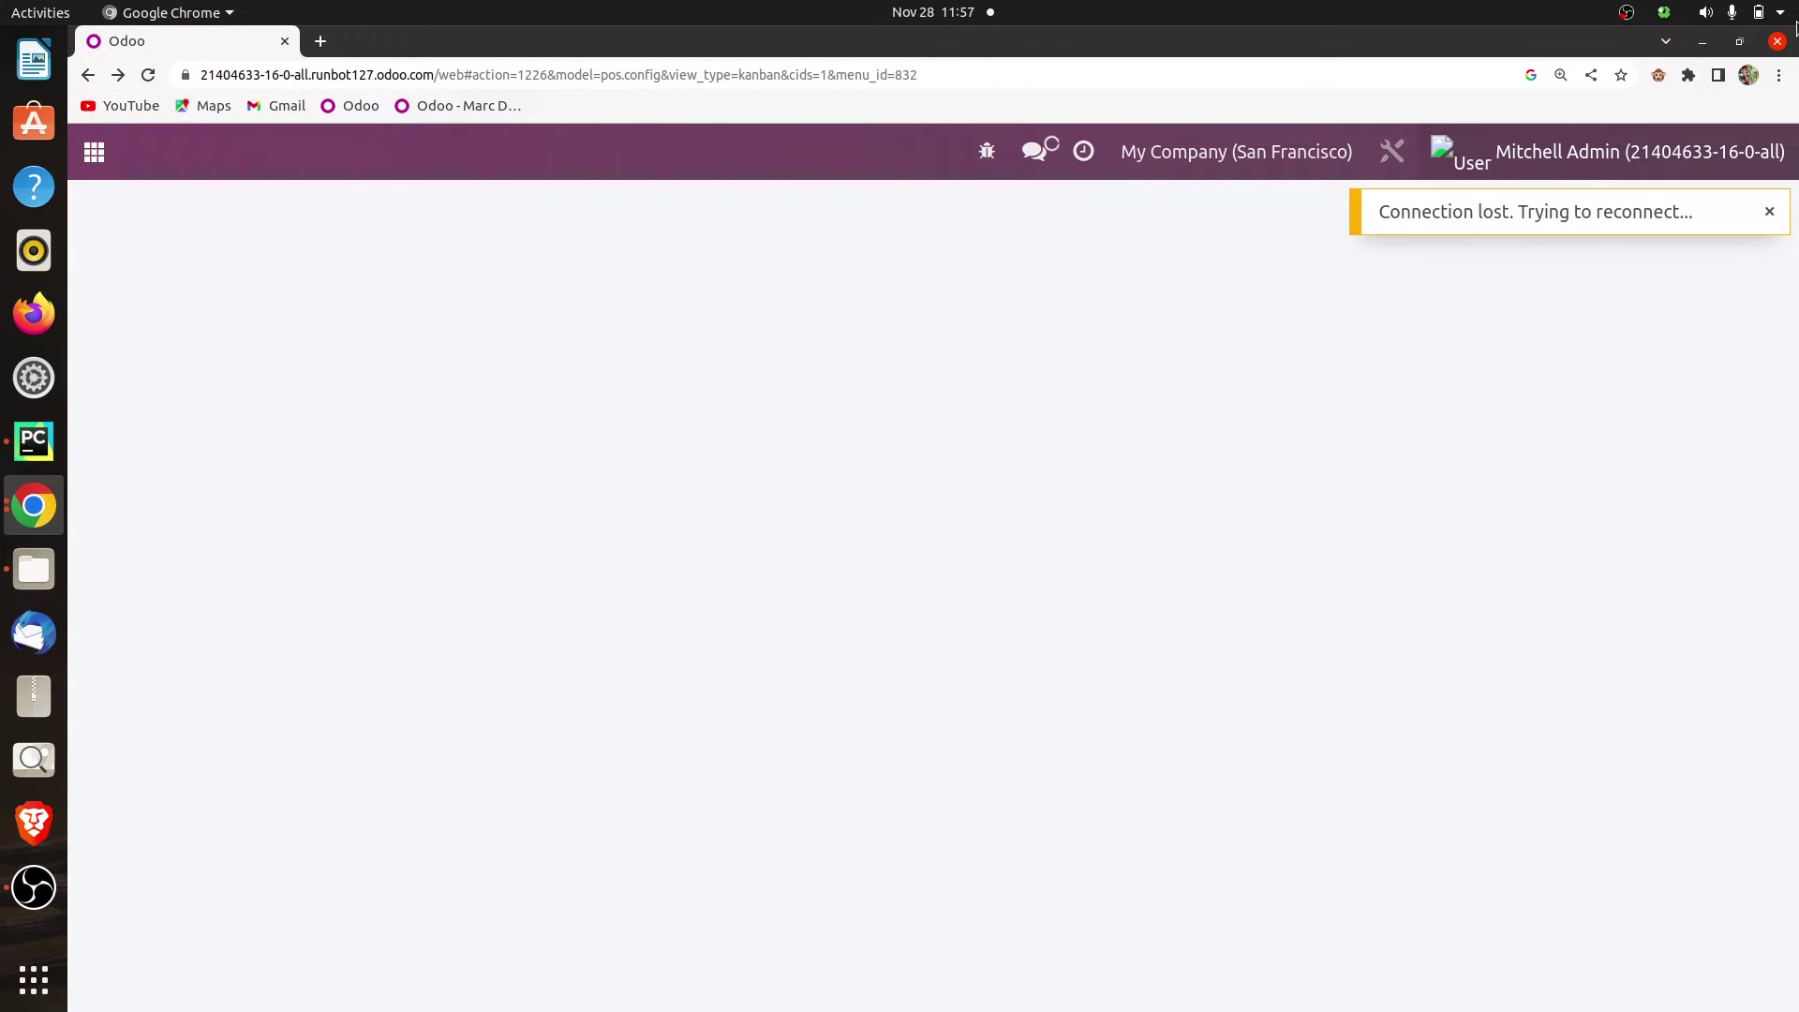
left_click(1781, 212)
left_click(1743, 12)
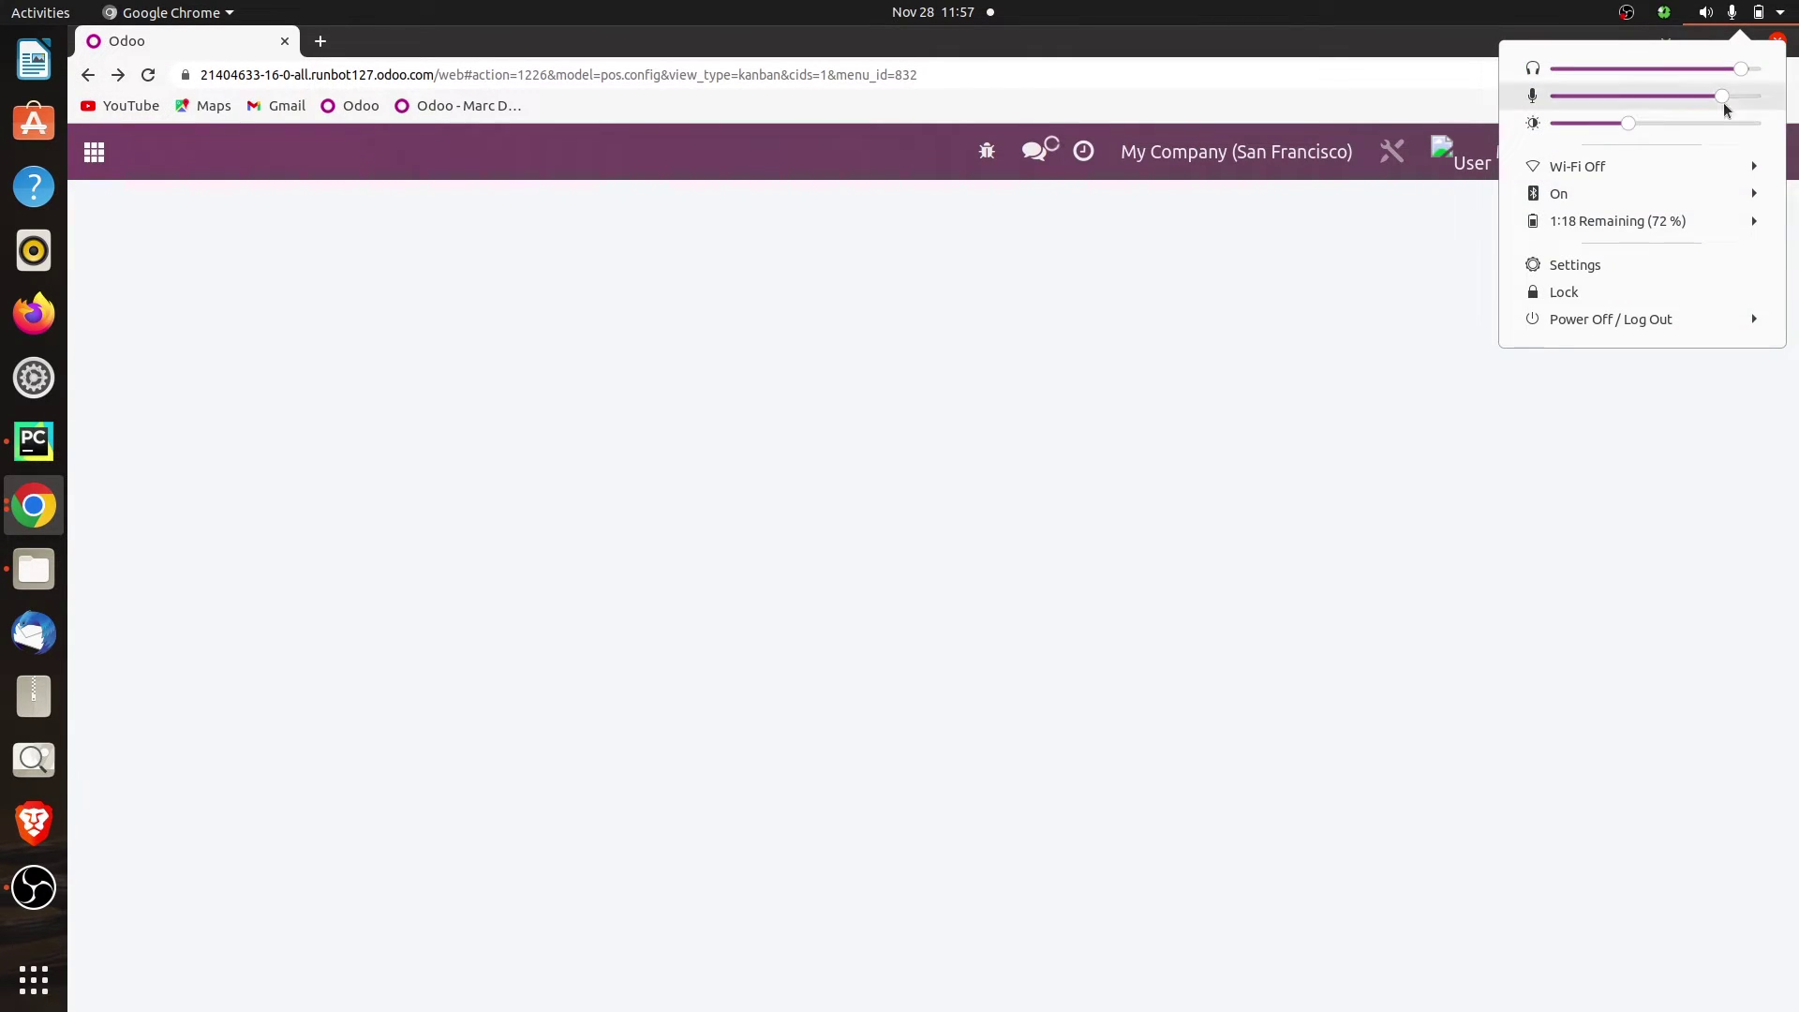
left_click(1628, 173)
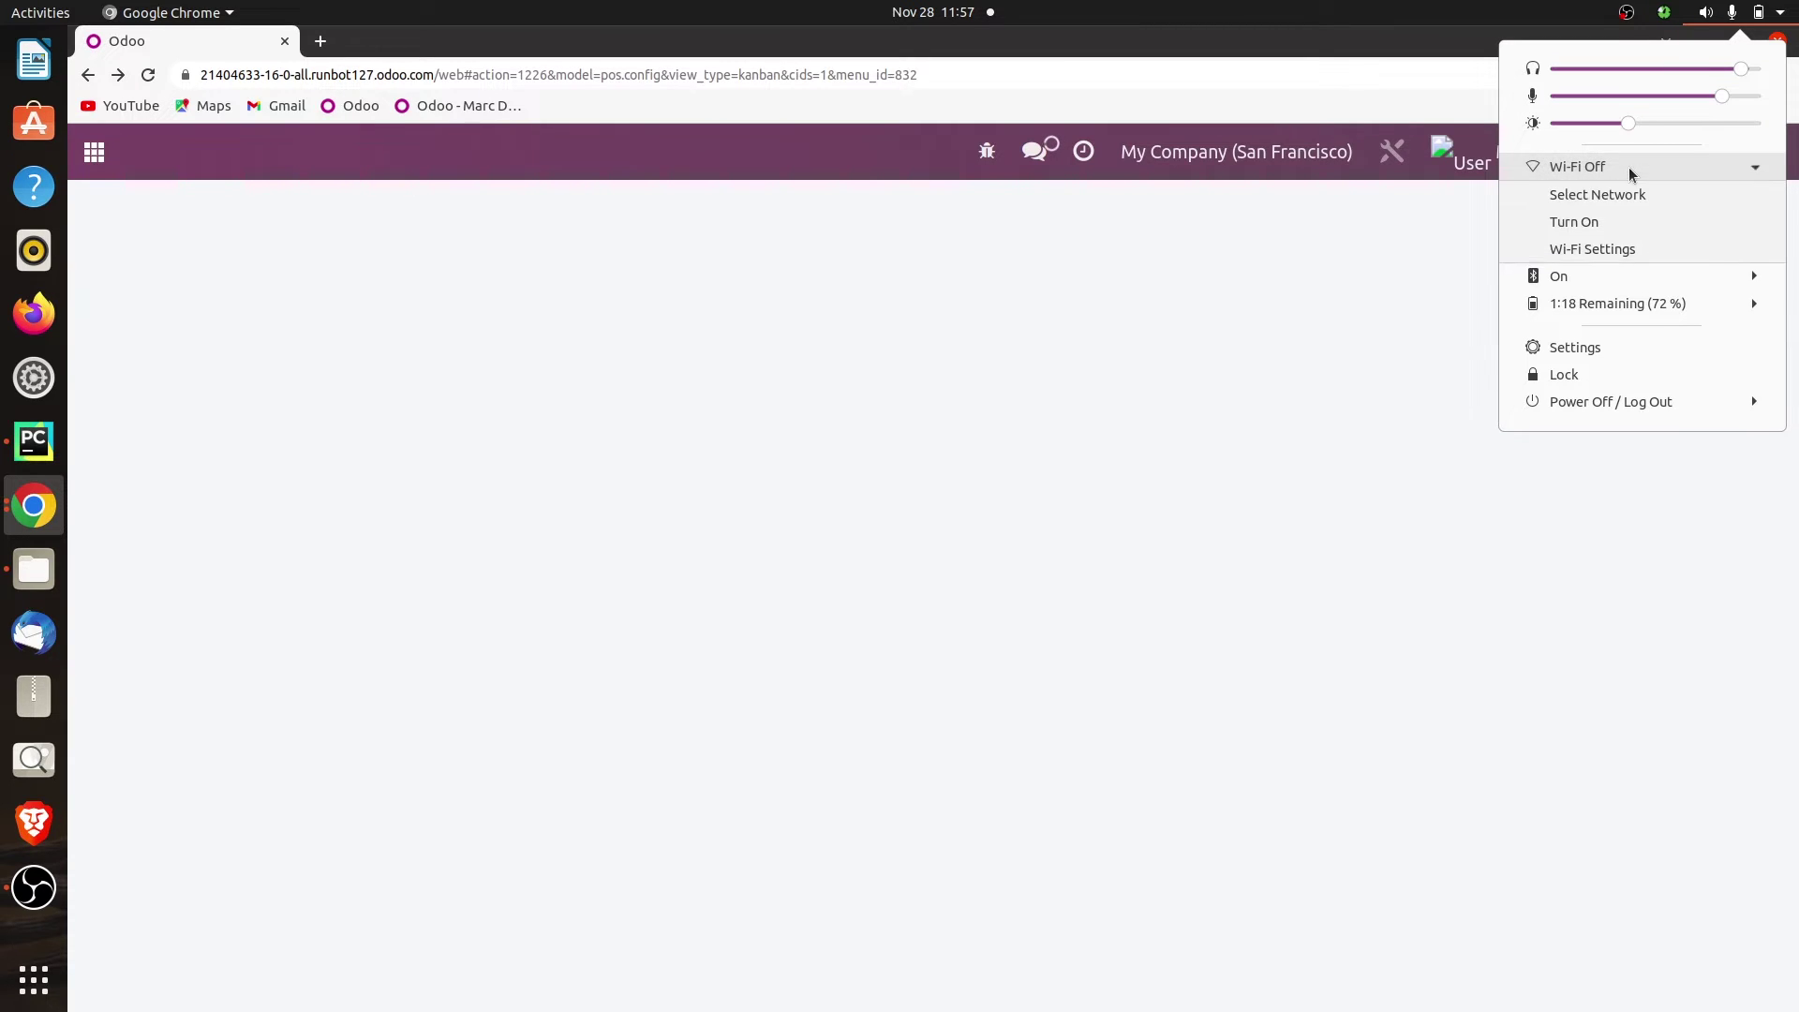
left_click(1618, 226)
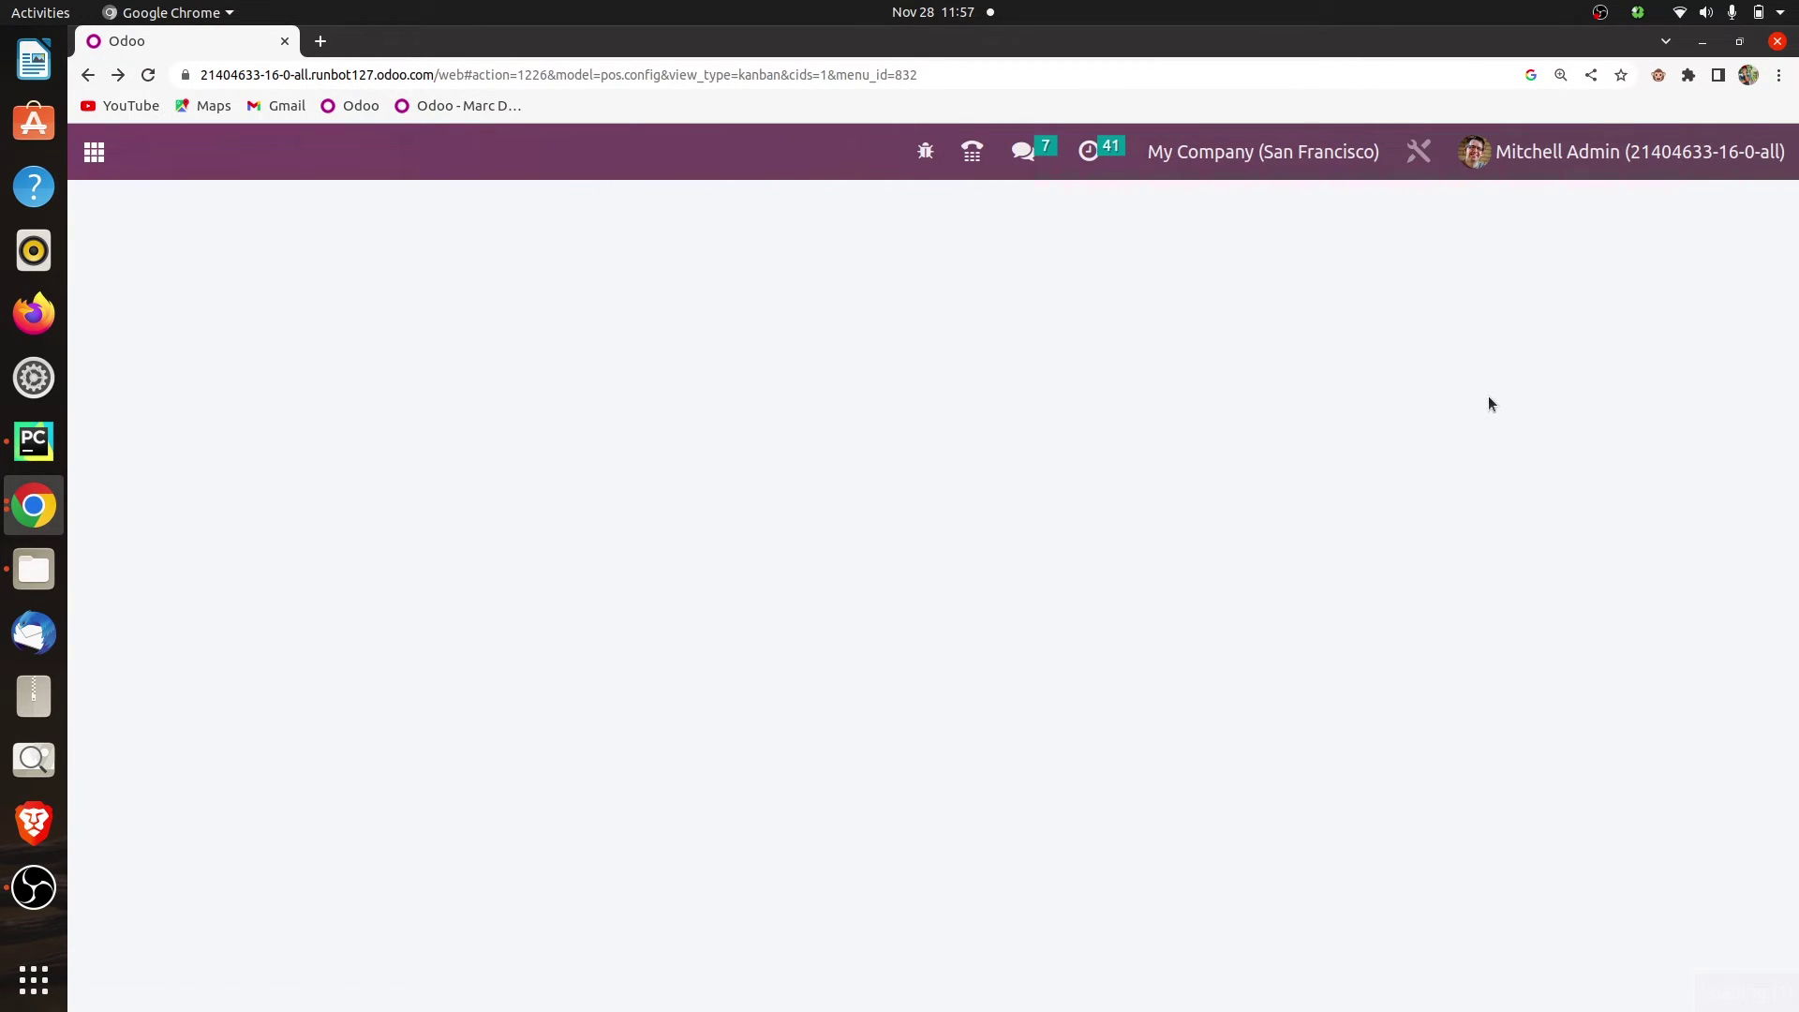
Open rescue session POS/00016 from the Bar's open sessions and list its orders.
left_click(1540, 504)
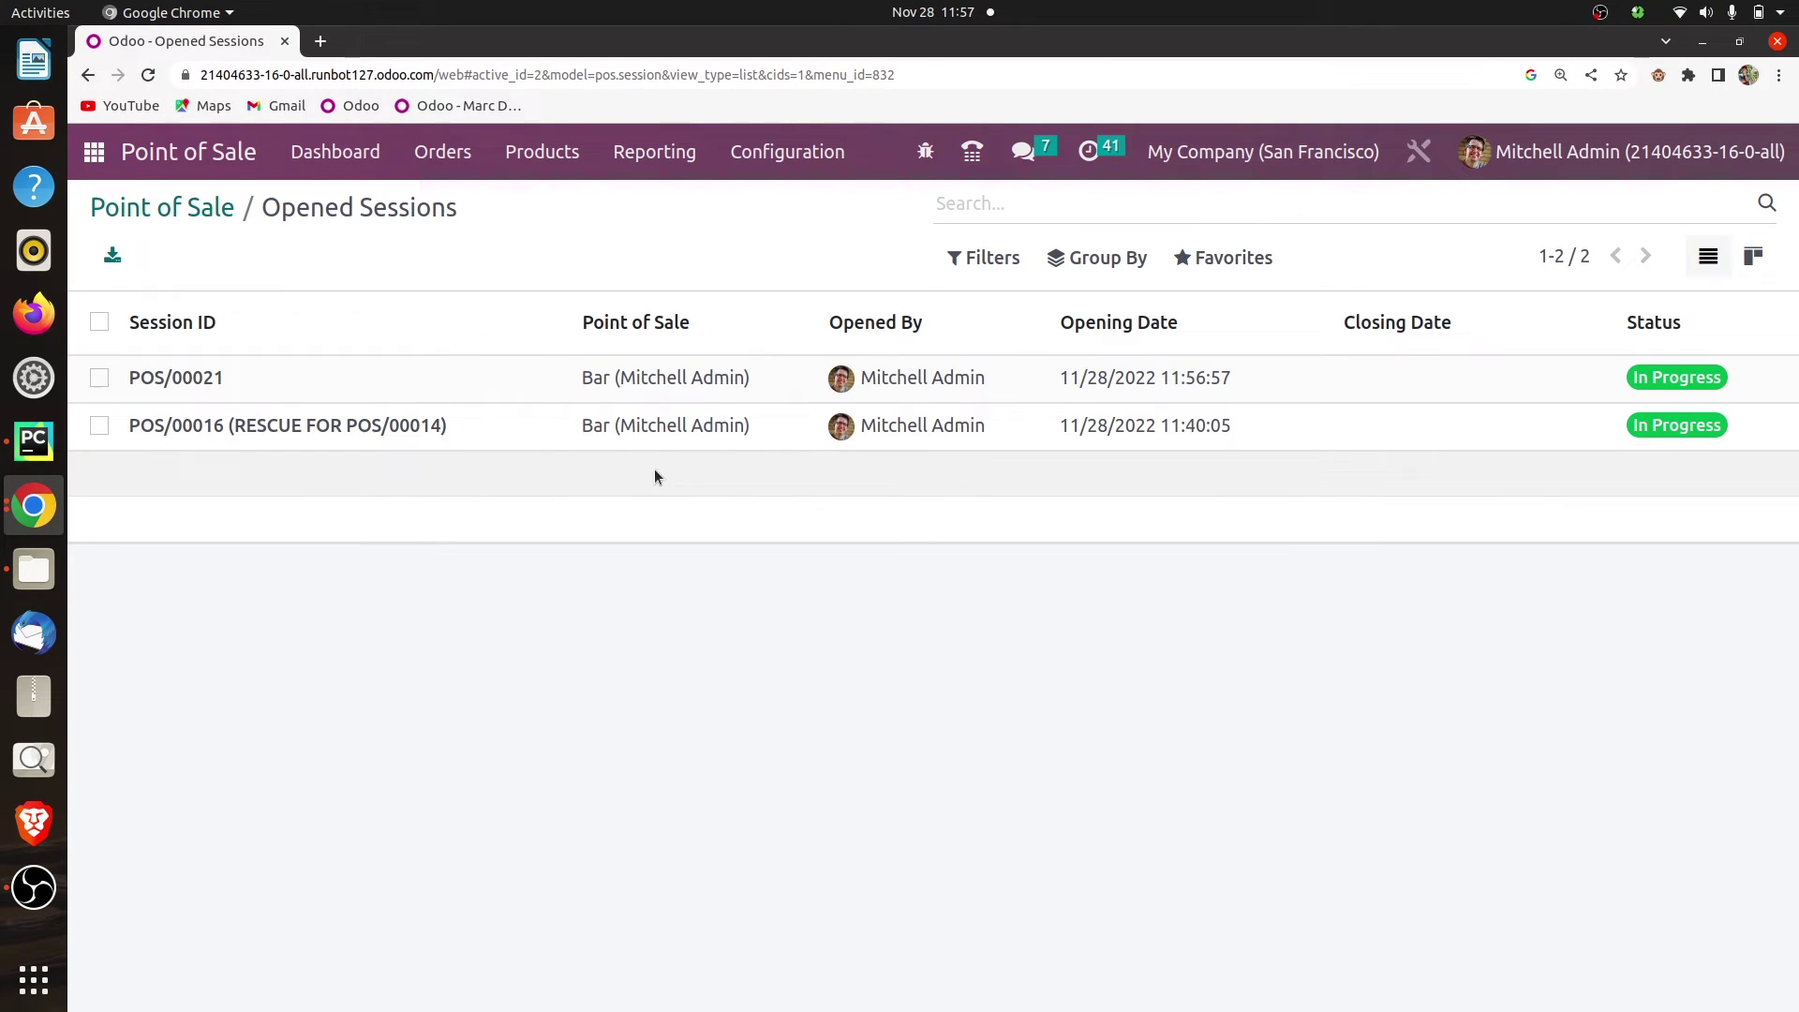
left_click(485, 435)
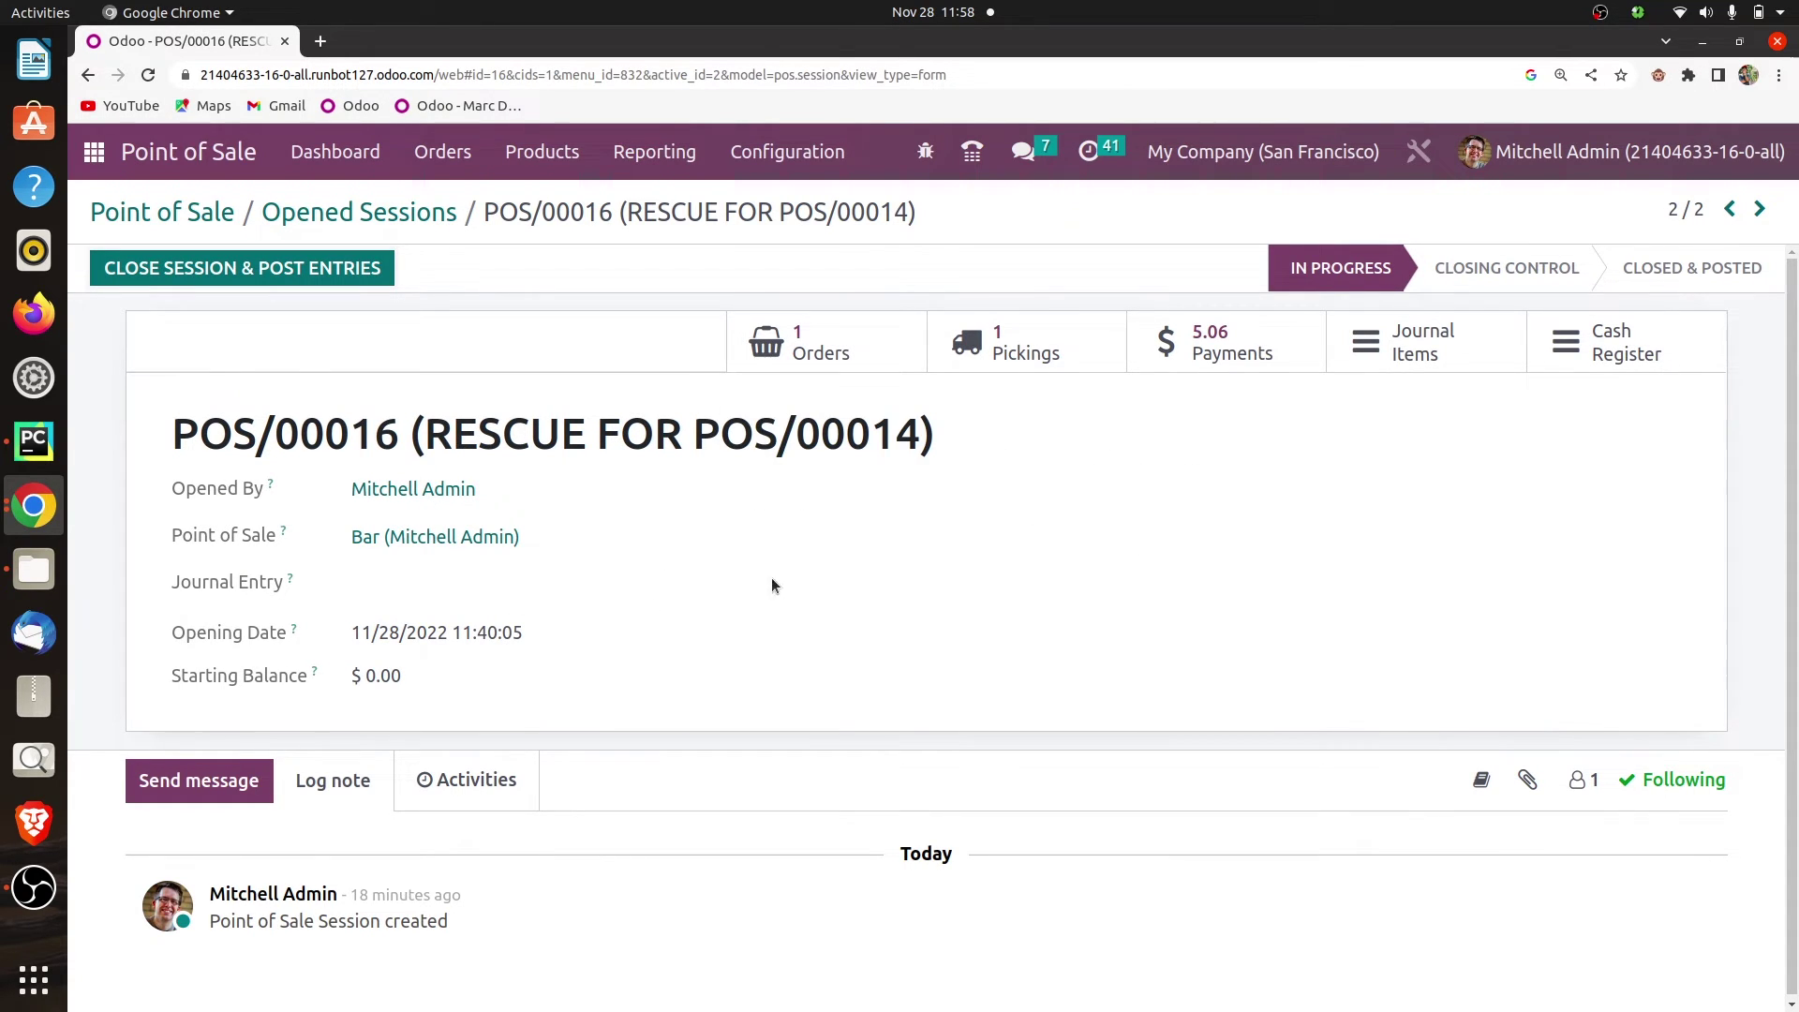
scroll(766, 617, "down", 1)
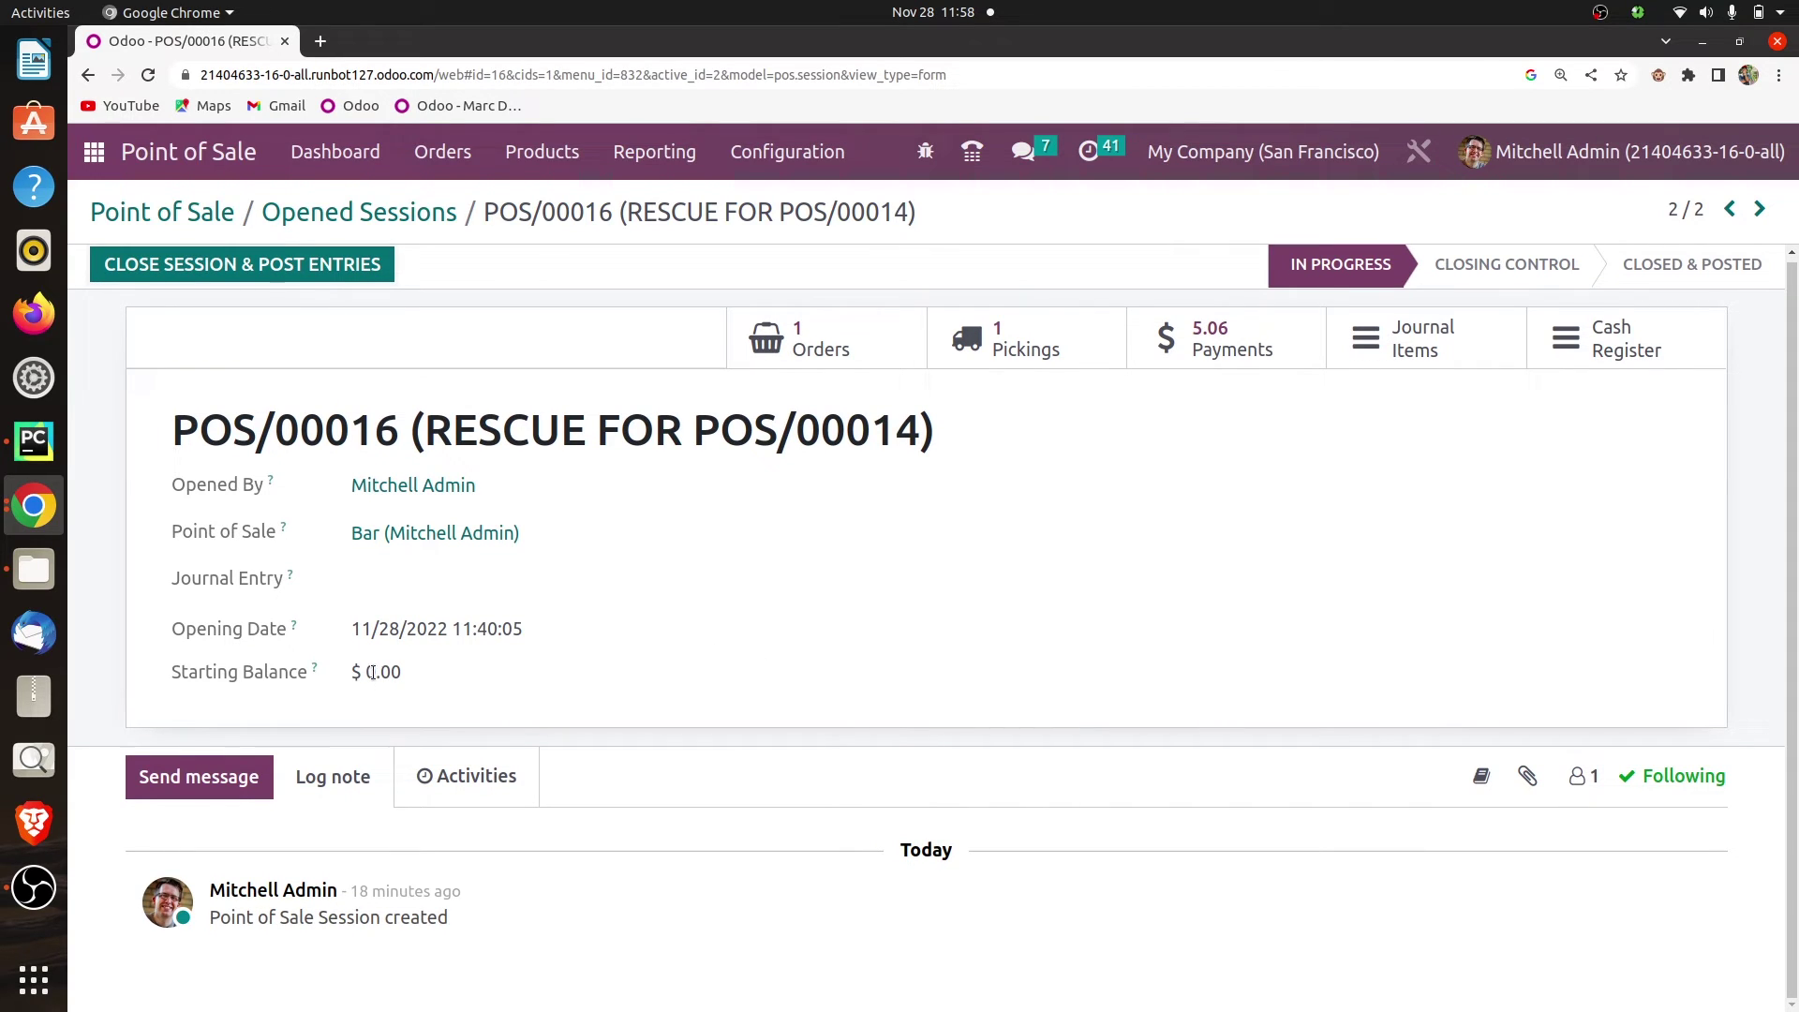
left_click(874, 356)
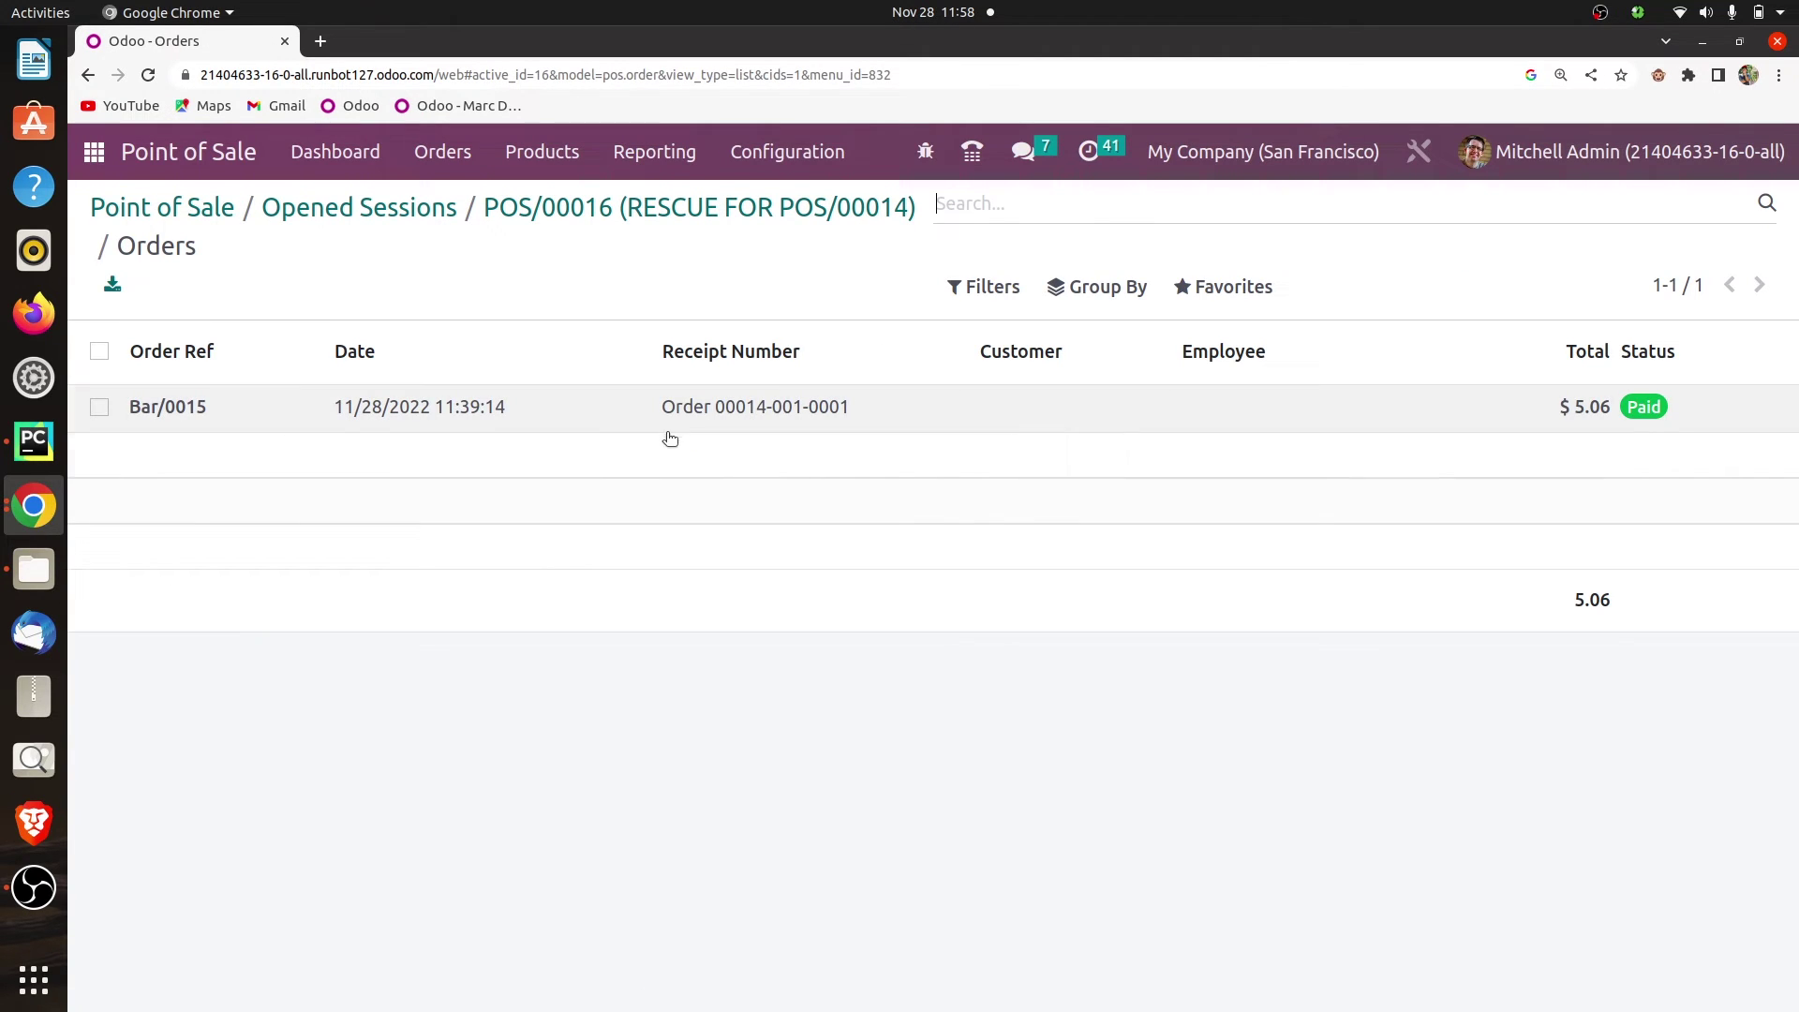
Open order Bar/0015 (2 Coca-Cola, $5.06) and create its invoice.
left_click(667, 407)
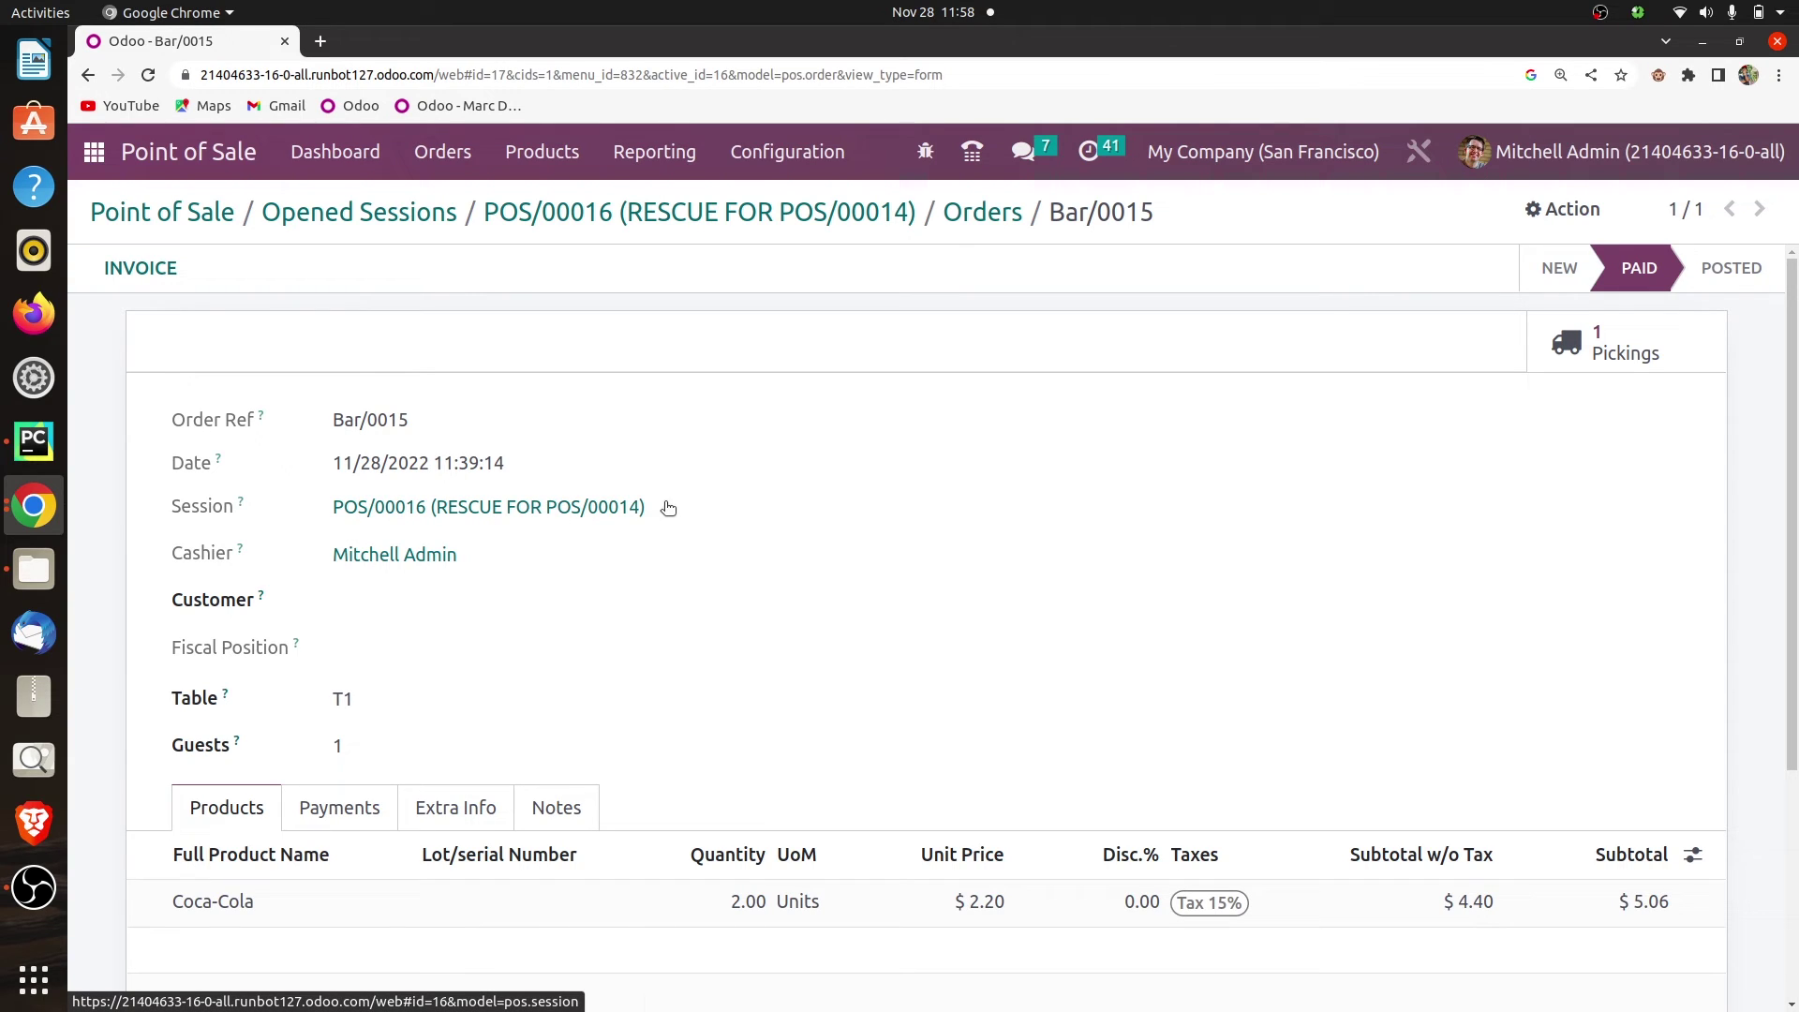
scroll(727, 526, "down", 3)
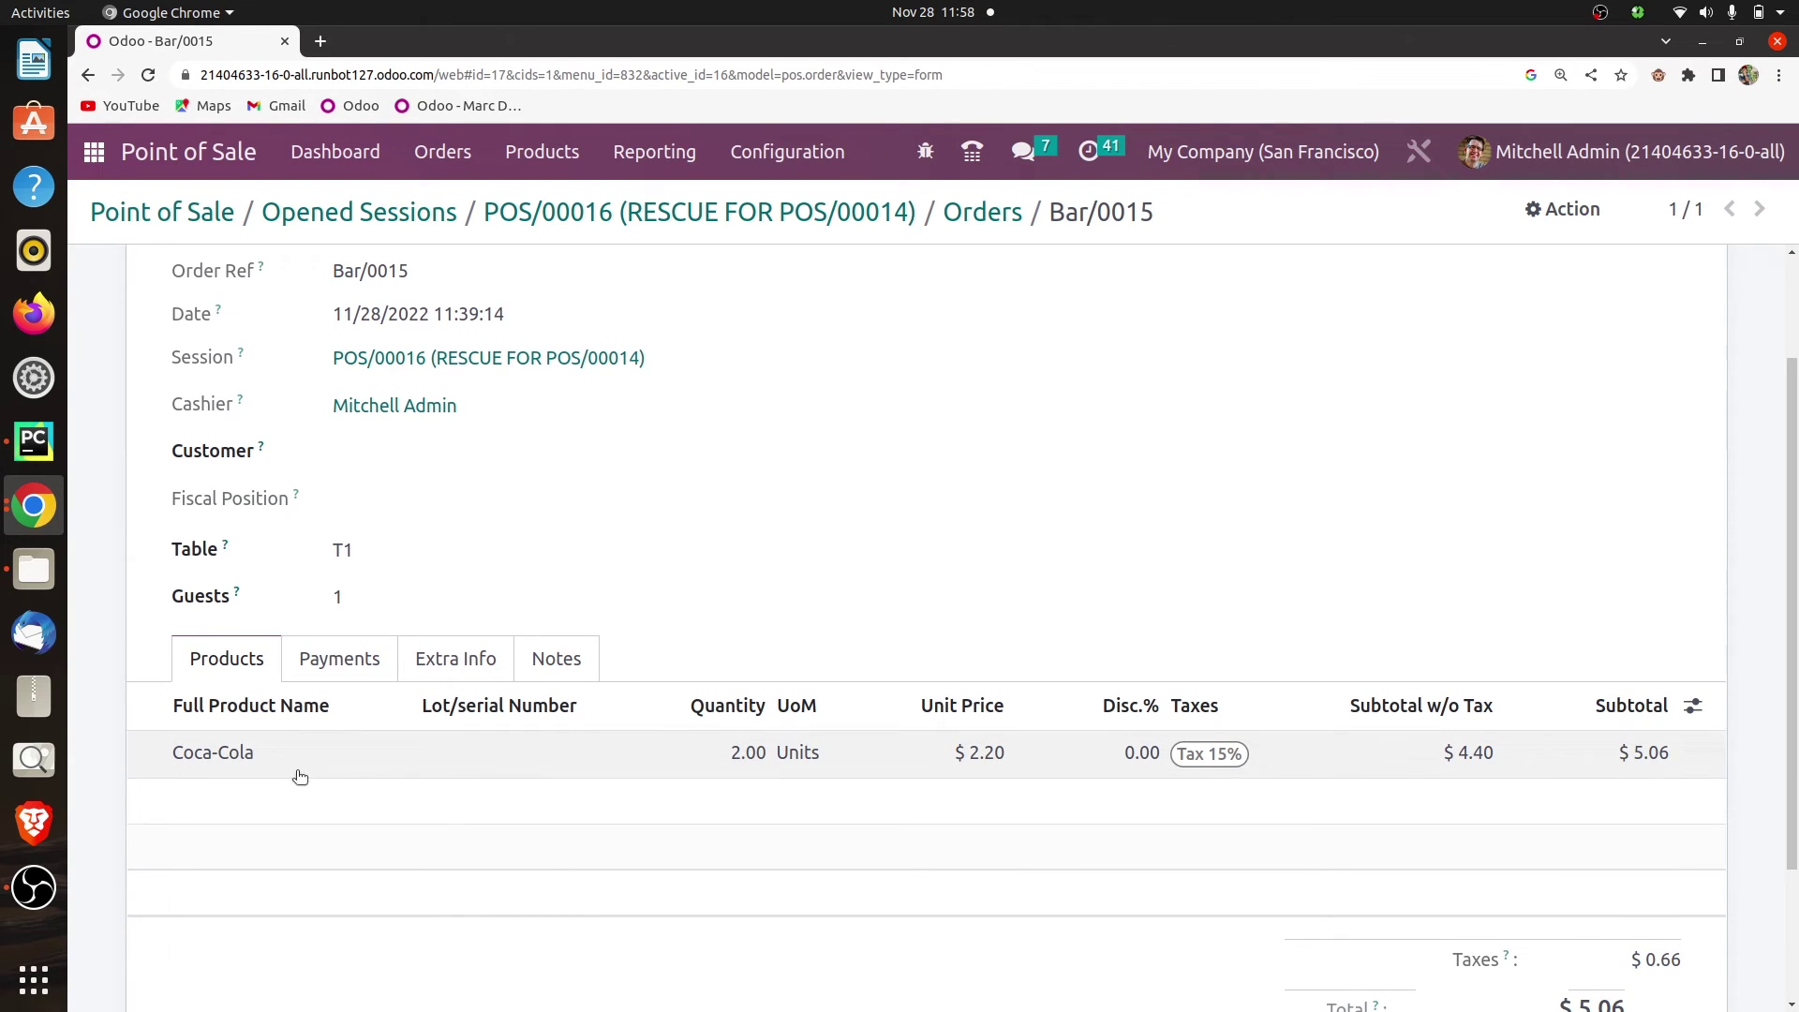
mouse_move(504, 724)
scroll(656, 656, "up", 3)
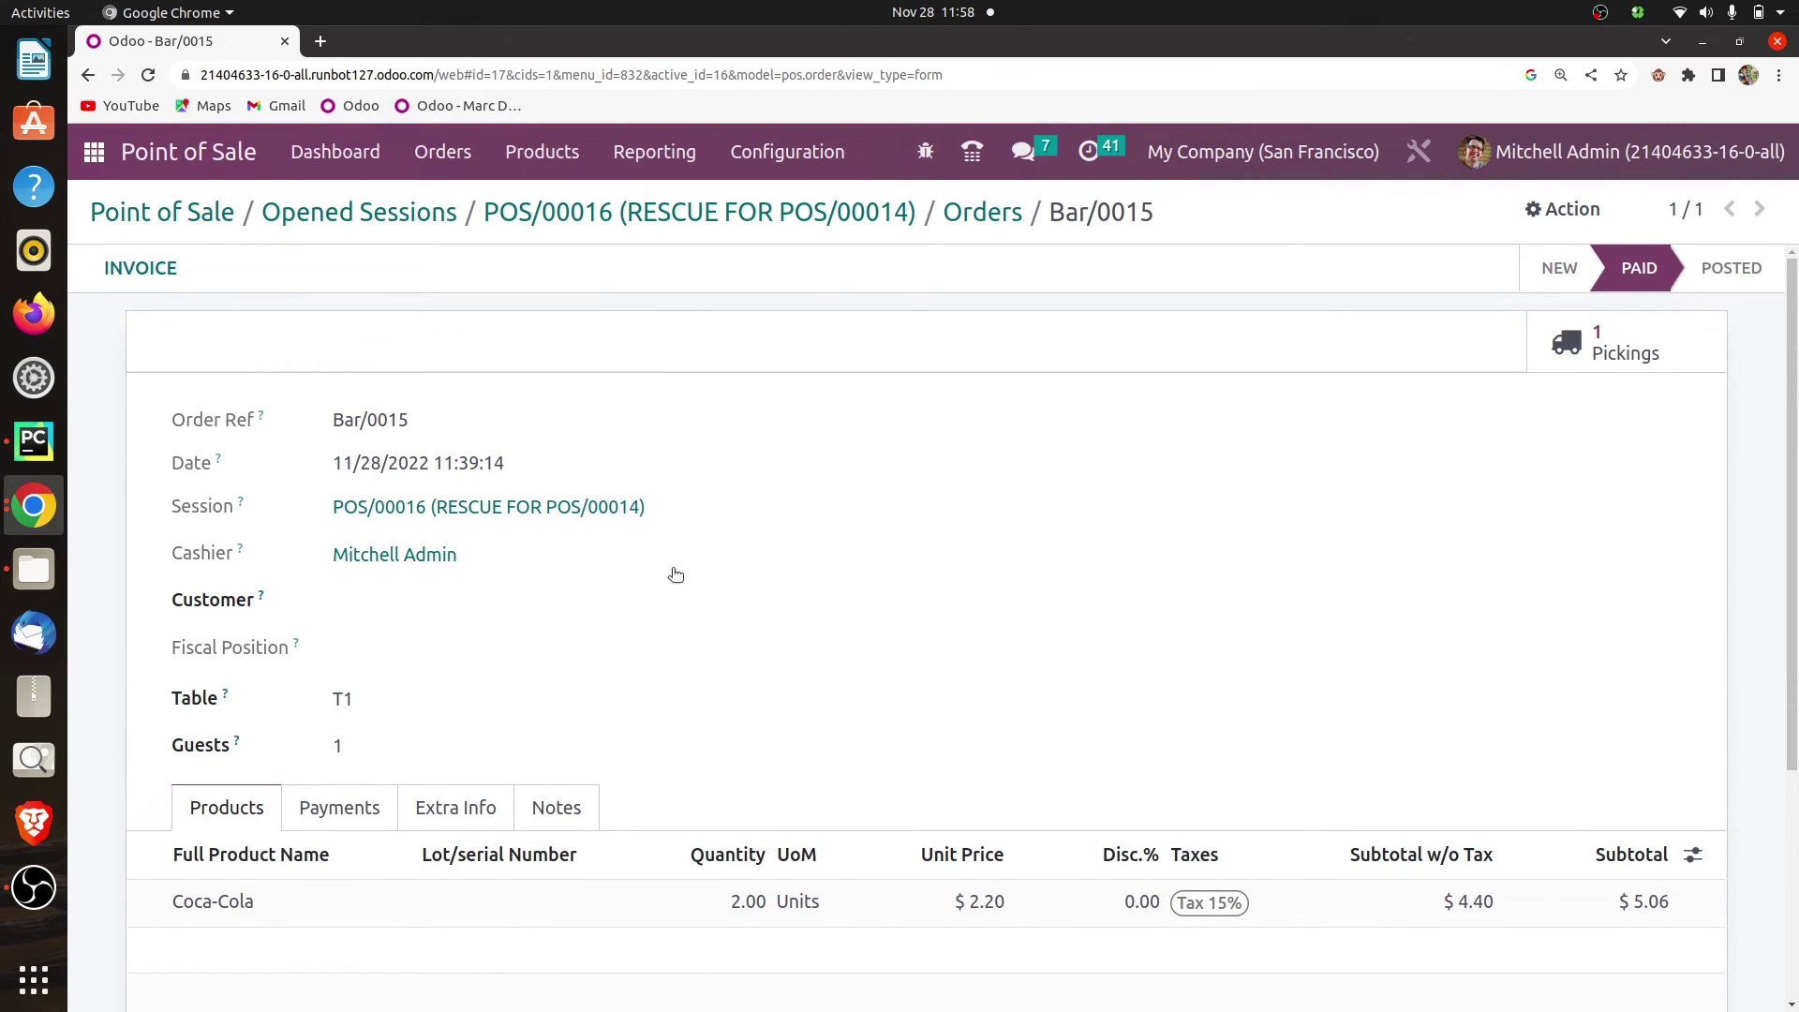
left_click(149, 270)
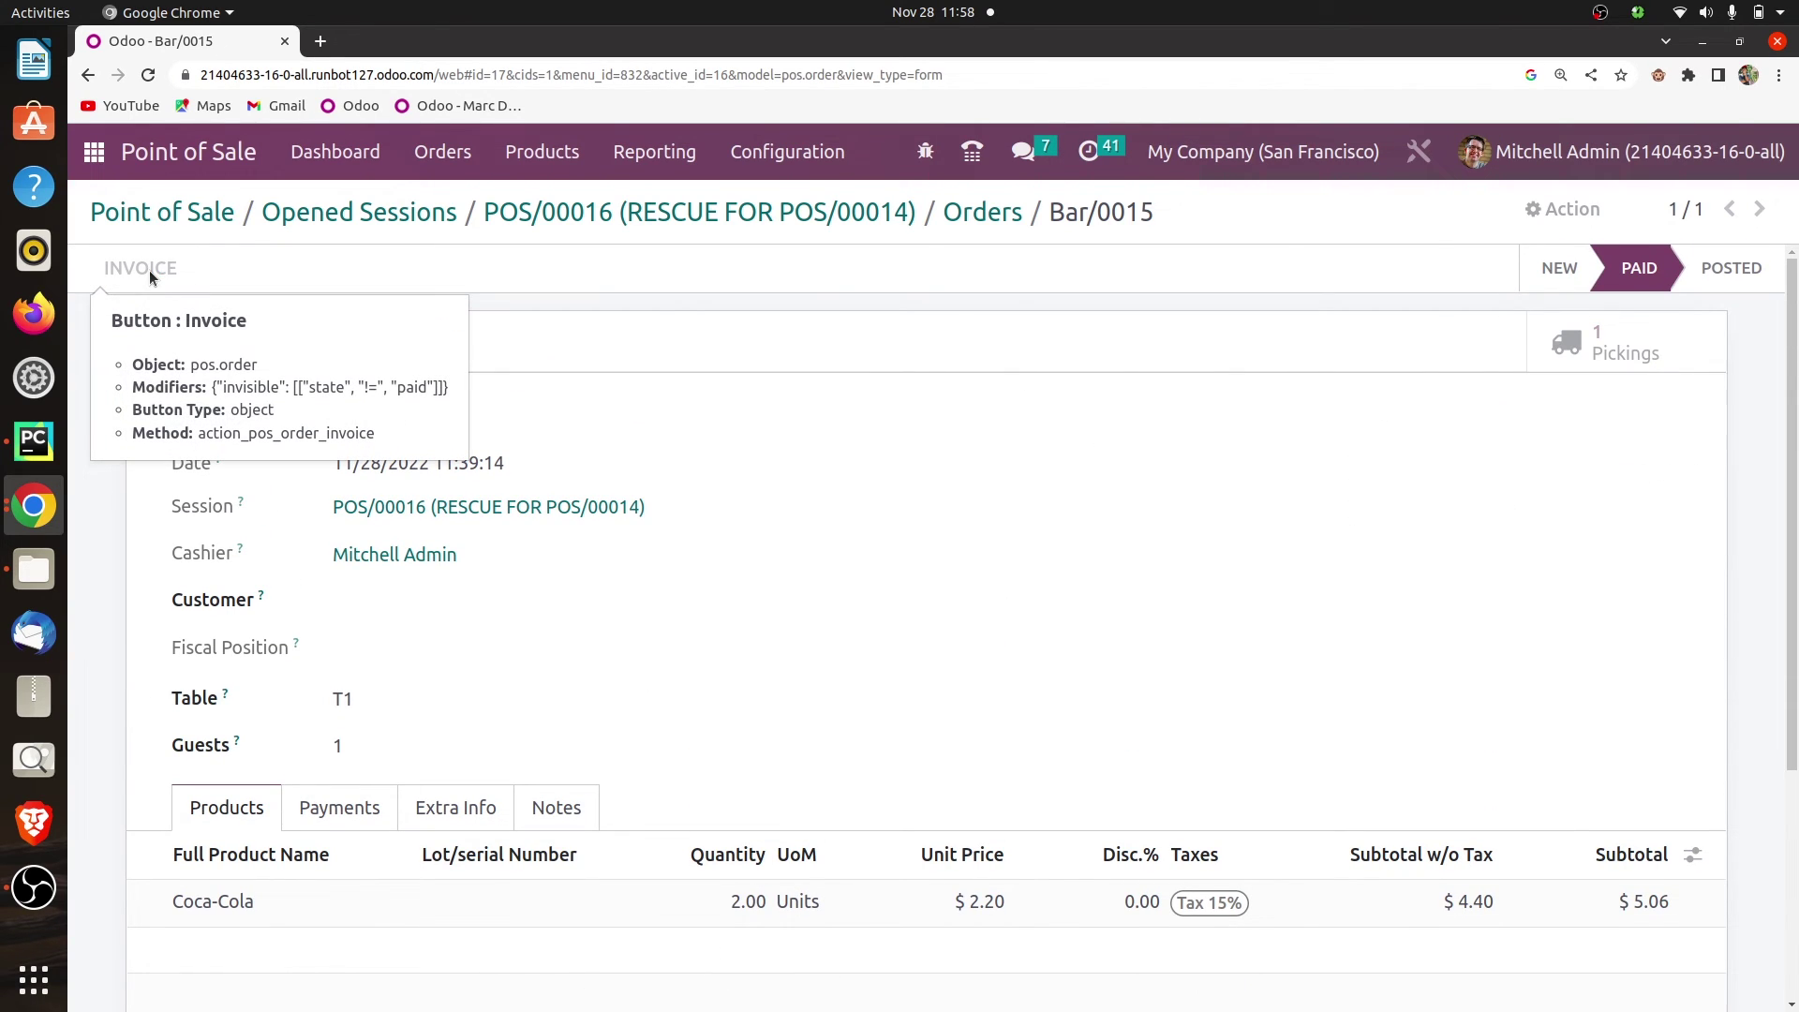